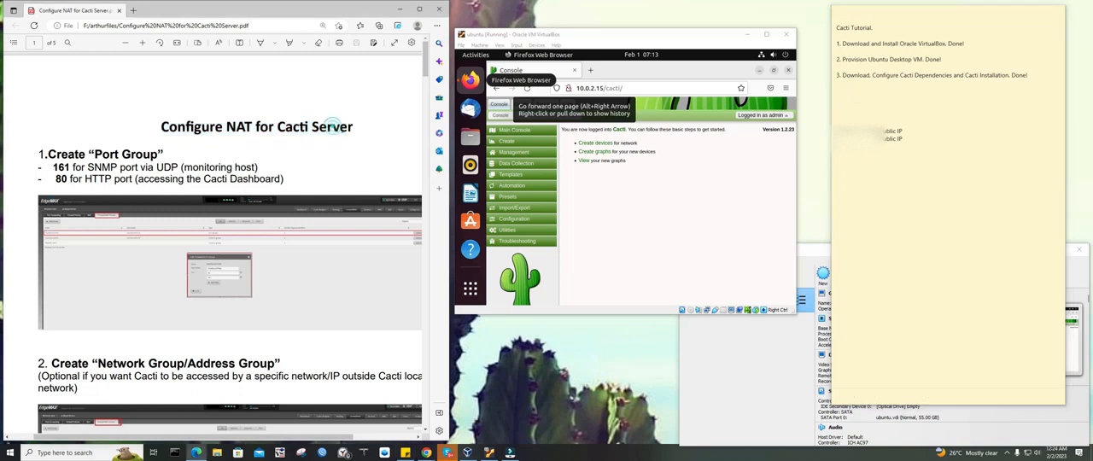
Add the line "4. Configure NAT for Cacti Server." to the Cacti Tutorial sticky note
left_click(860, 103)
type("4. Configure NAT for Cacti Server")
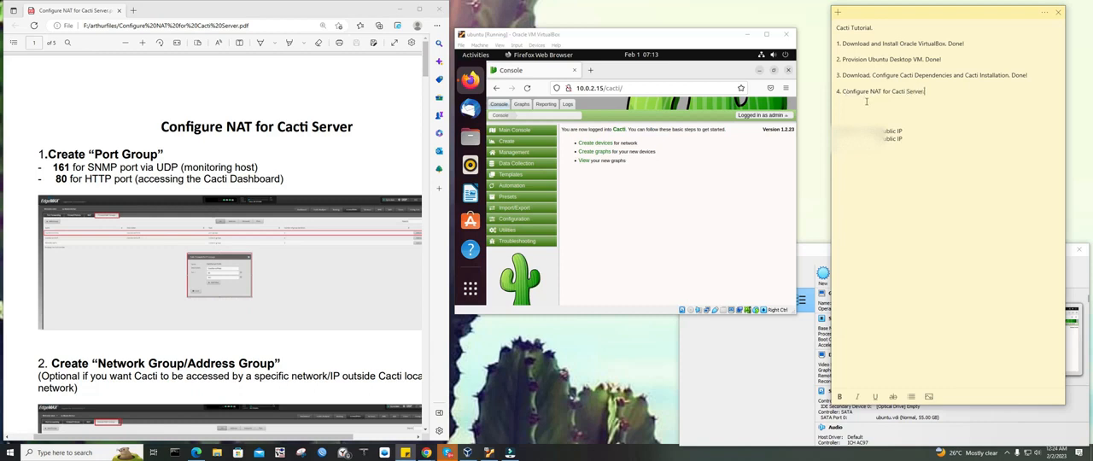
left_click_drag(928, 90, 834, 91)
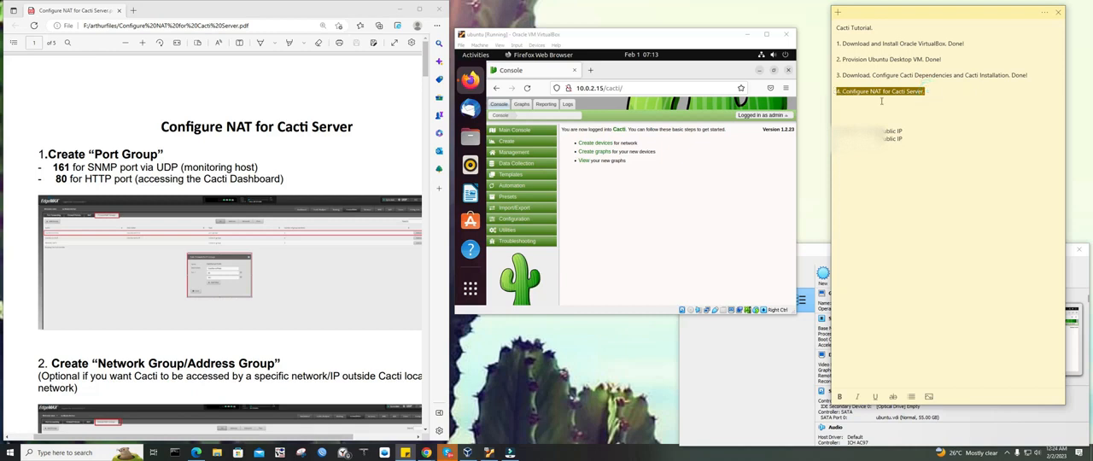
left_click(837, 106)
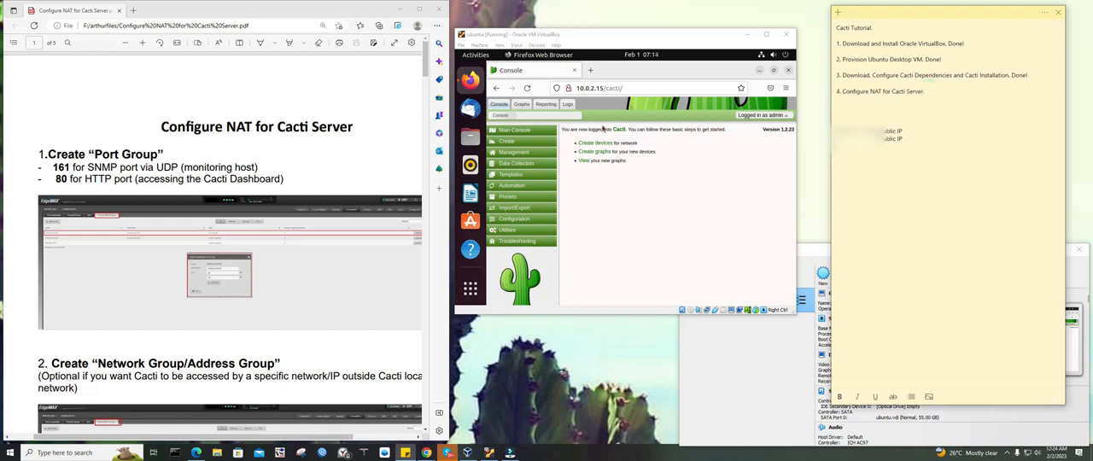
left_click_drag(574, 43, 584, 33)
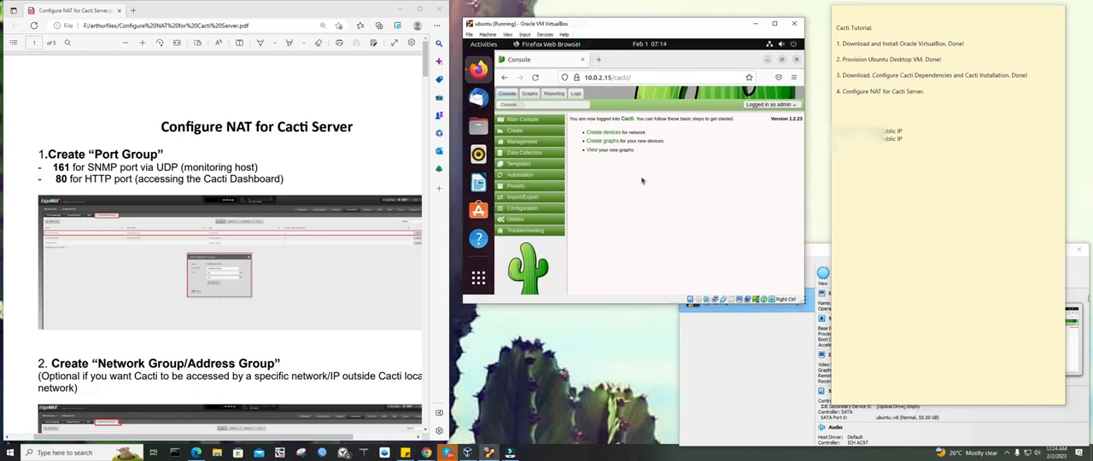
left_click_drag(929, 92, 837, 91)
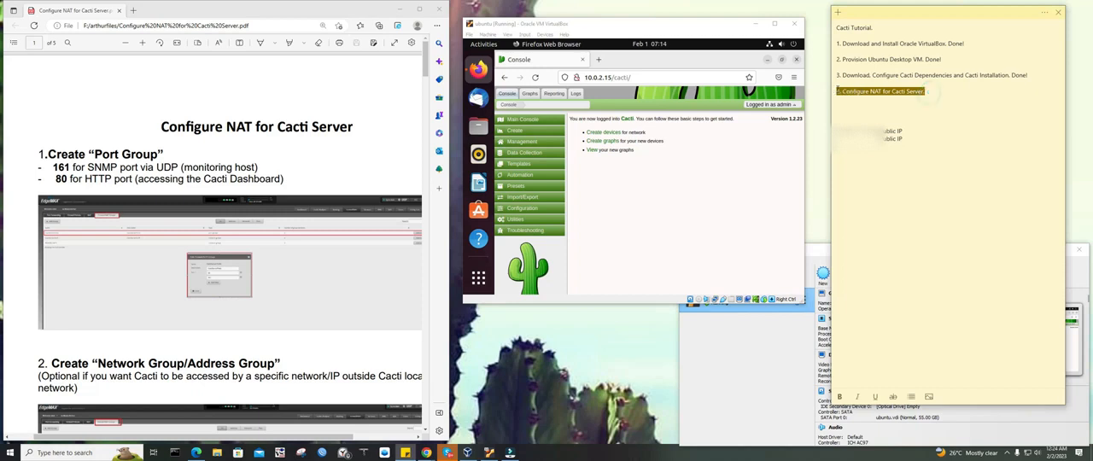
left_click(773, 356)
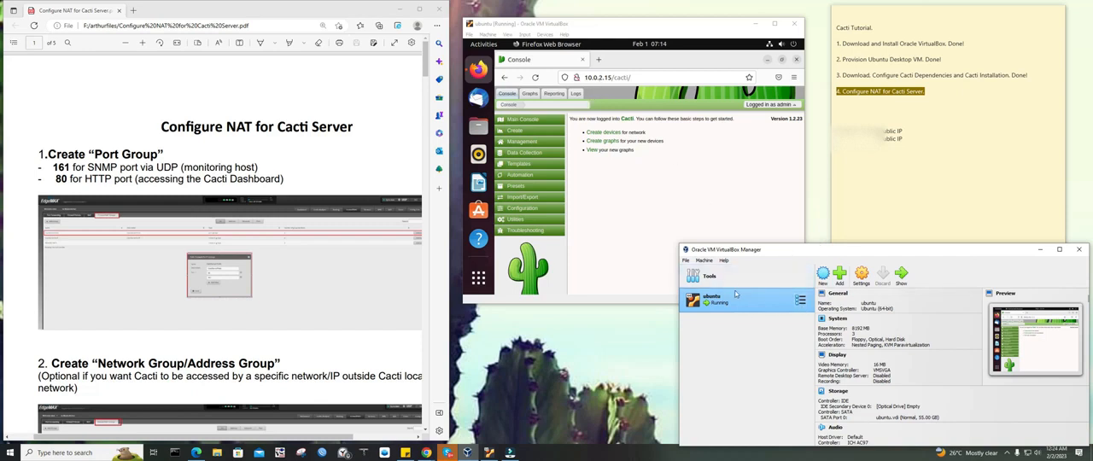
right_click(813, 148)
left_click(825, 172)
right_click(818, 131)
left_click(827, 156)
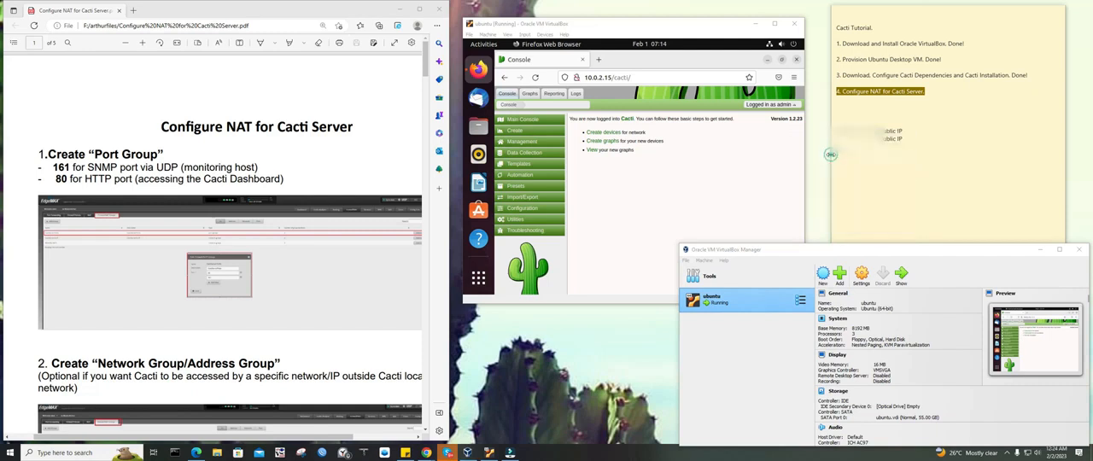
right_click(817, 137)
left_click(830, 160)
left_click(676, 171)
key("super")
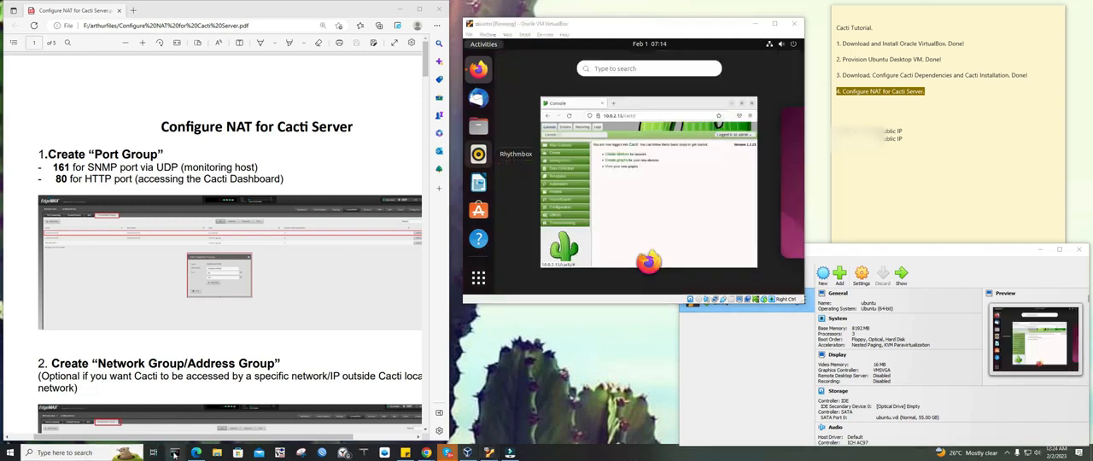
Run ipconfig in the Windows Command Prompt and highlight the Ethernet adapter's default gateway
left_click(176, 453)
type("ipconfig")
key("Return")
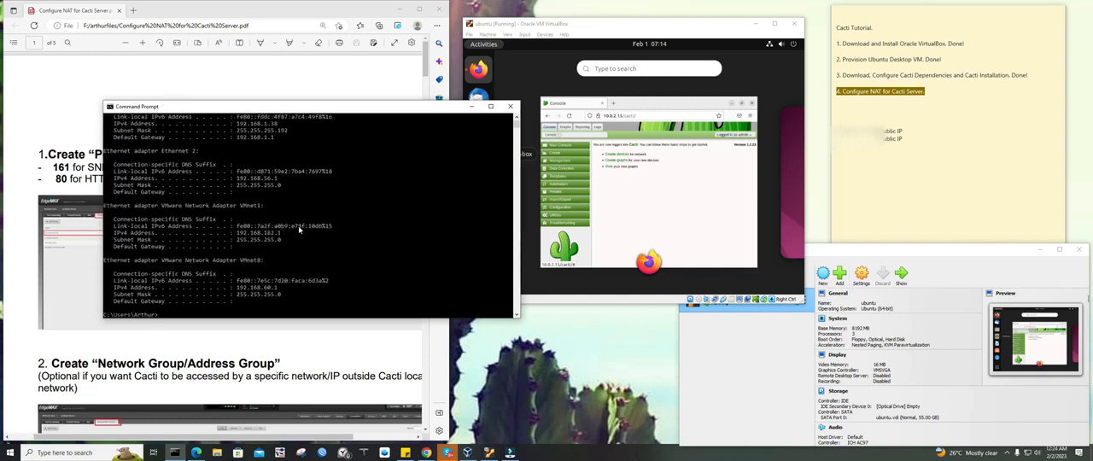
scroll(299, 229, "up", 1)
left_click_drag(276, 160, 241, 164)
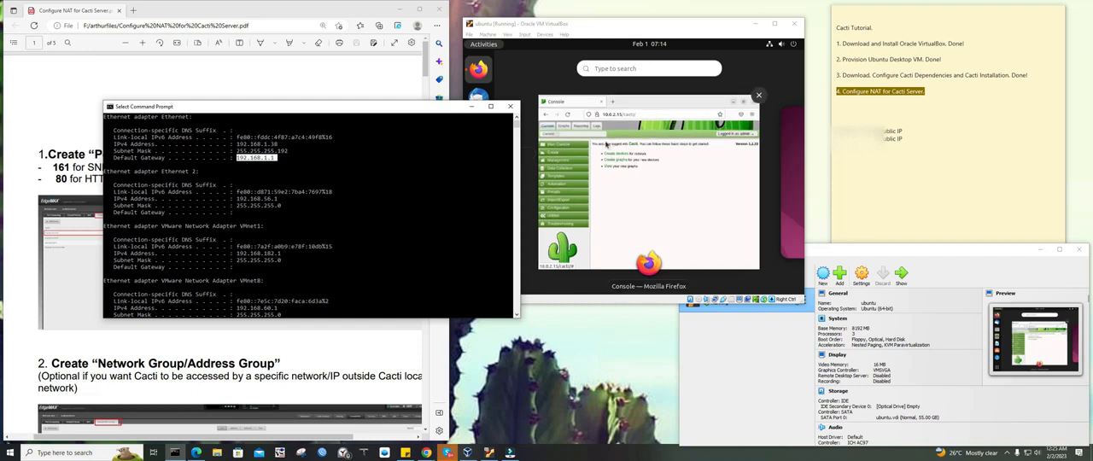
left_click_drag(426, 107, 368, 105)
Minimize Firefox in the Ubuntu VM, open a terminal from the desktop and check the VM's IP address with ifconfig
left_click(693, 198)
left_click(693, 198)
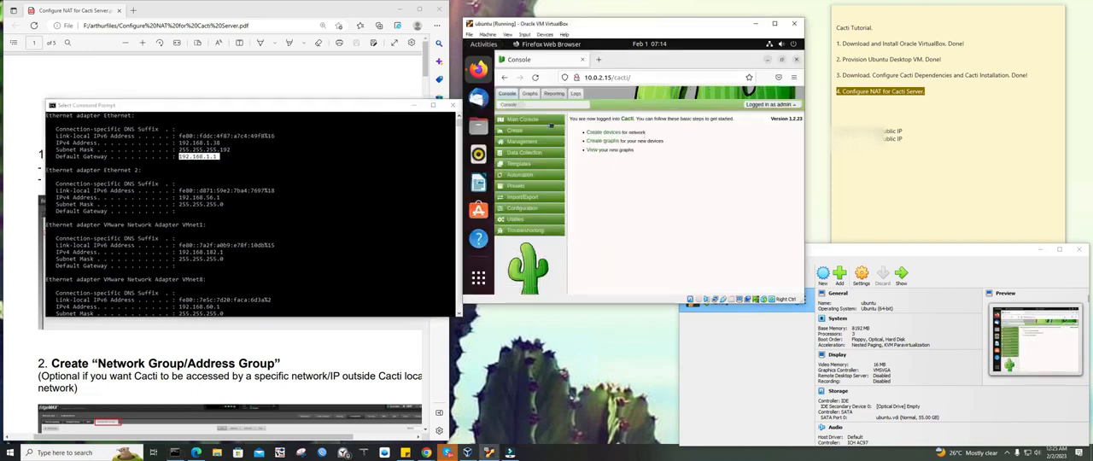
left_click(768, 60)
right_click(663, 121)
left_click(701, 219)
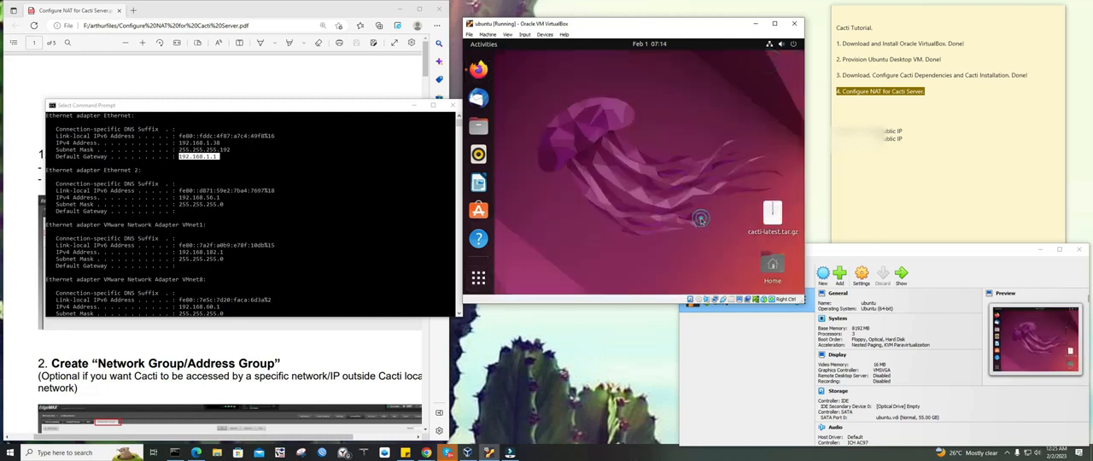
type("ifconfig")
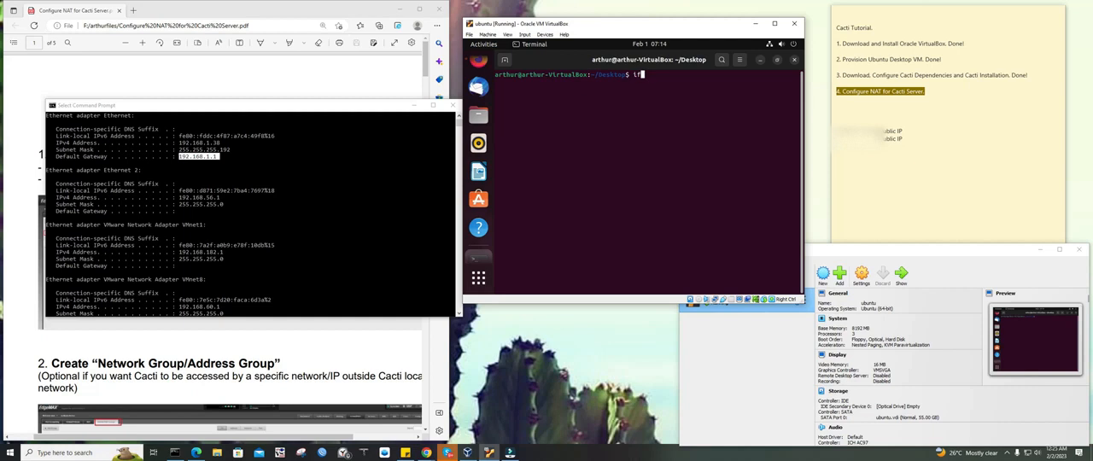
key("Return")
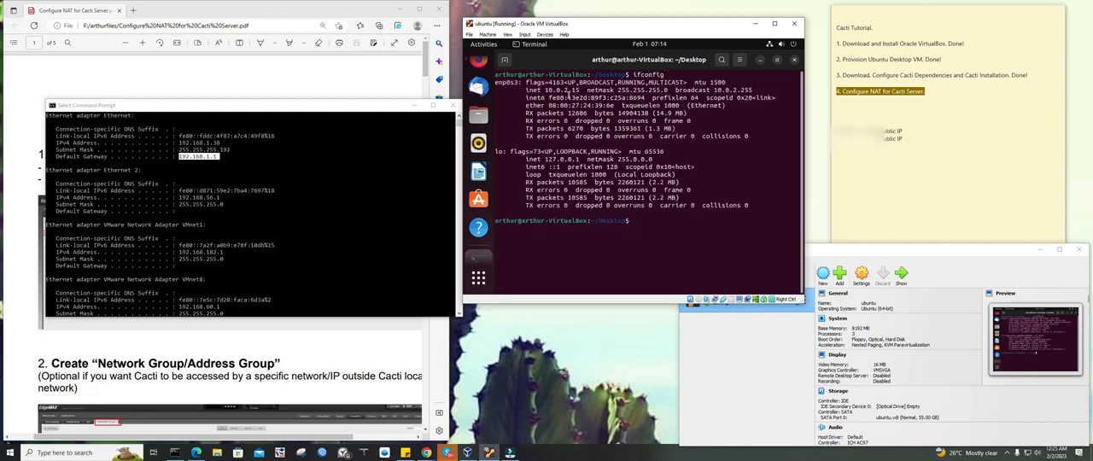
left_click_drag(546, 90, 580, 90)
left_click(660, 208)
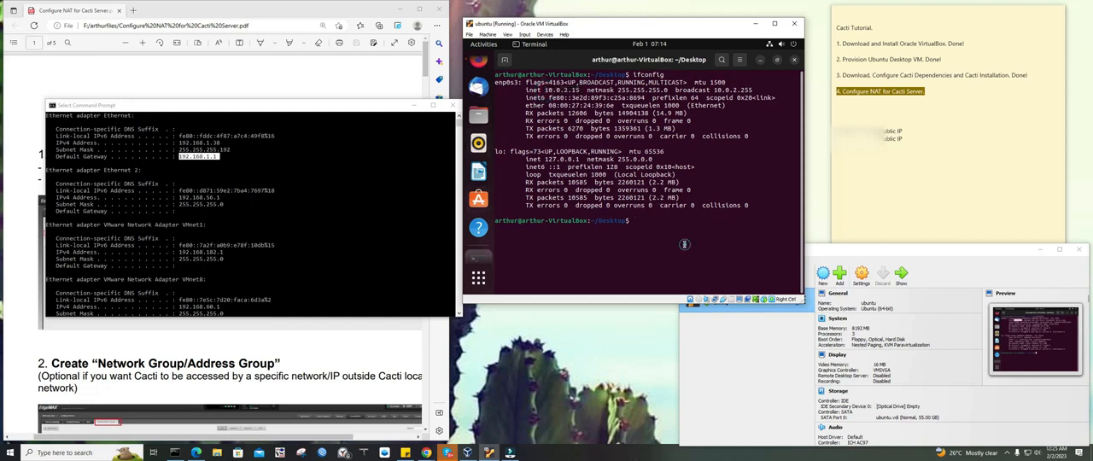
Attach network Adapter 1 of the ubuntu VM to Bridged Adapter in its VirtualBox settings
left_click(878, 250)
left_click(861, 272)
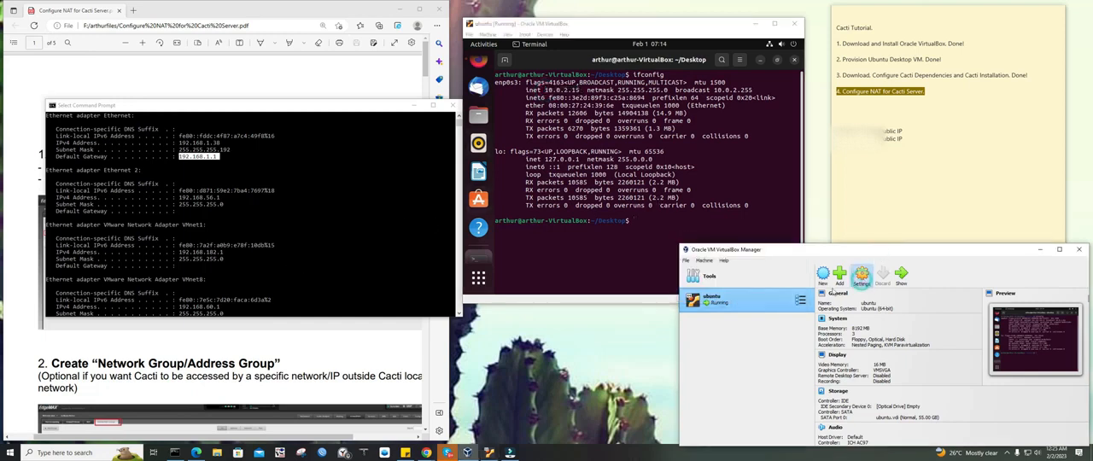
left_click(777, 328)
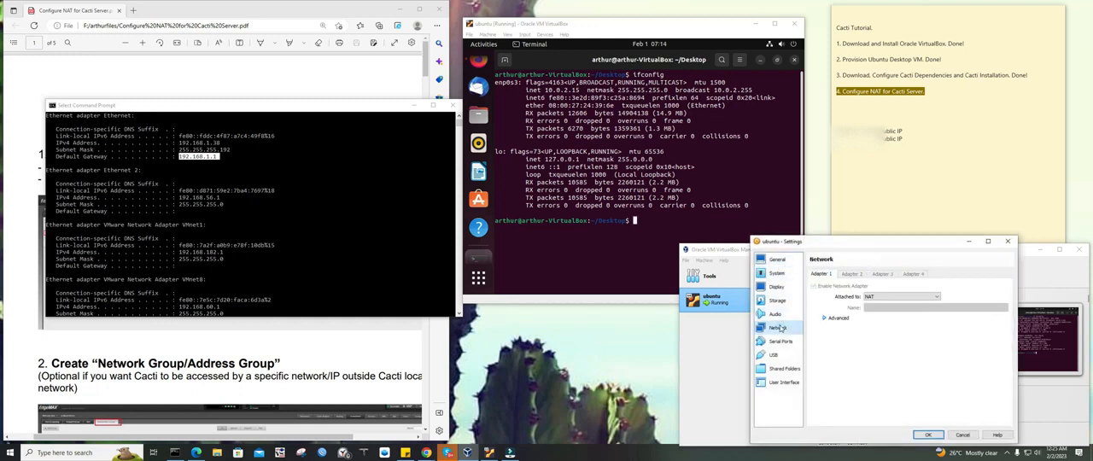
left_click(869, 298)
left_click(881, 309)
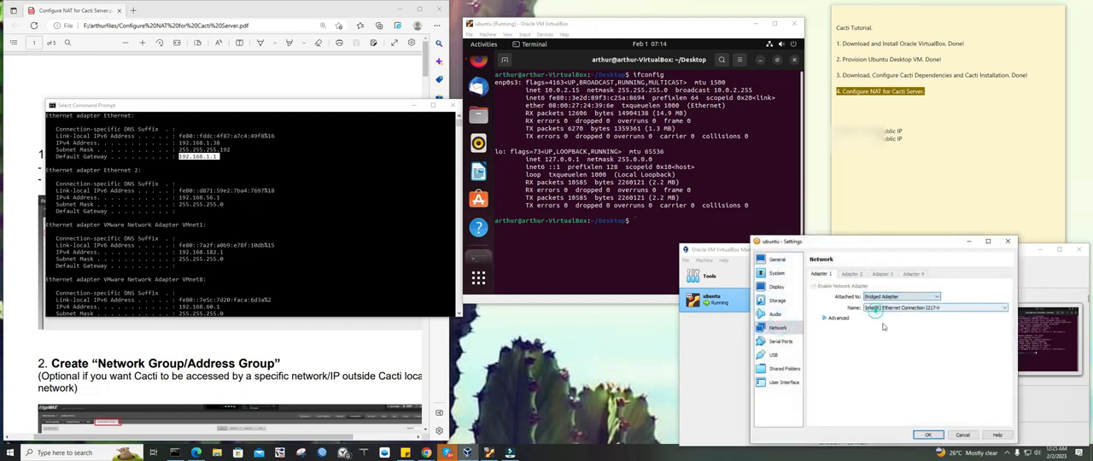
left_click(928, 434)
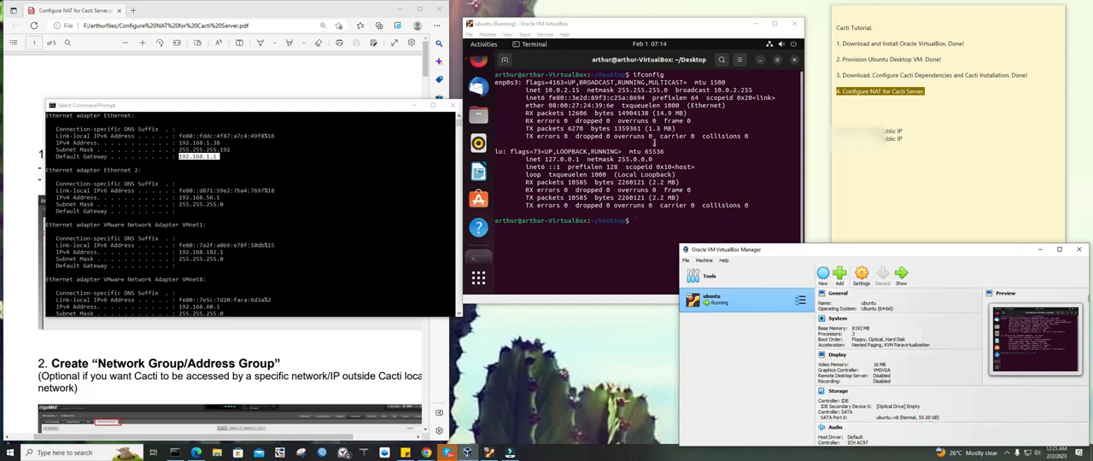
Rerun ifconfig in the open Ubuntu terminal to check the VM's address
left_click(651, 155)
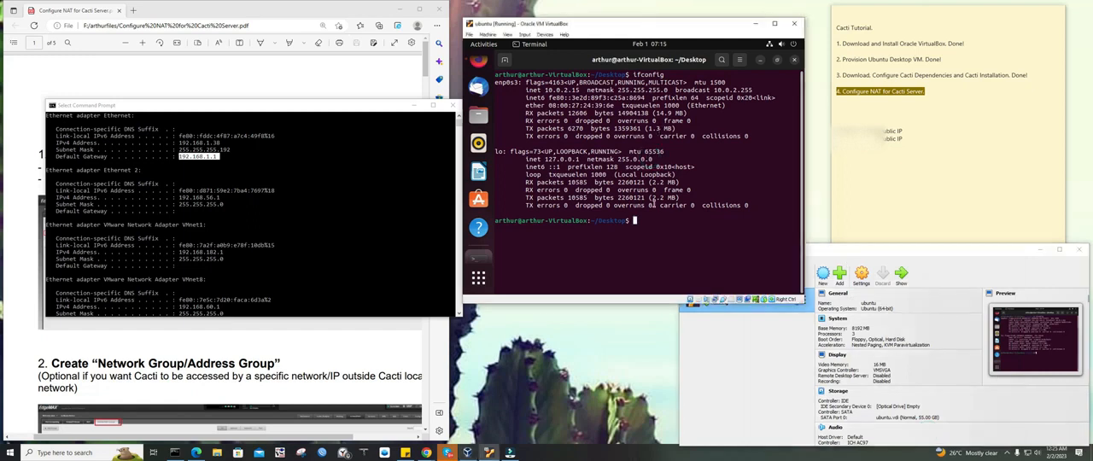
type("ifconfig")
key("Return")
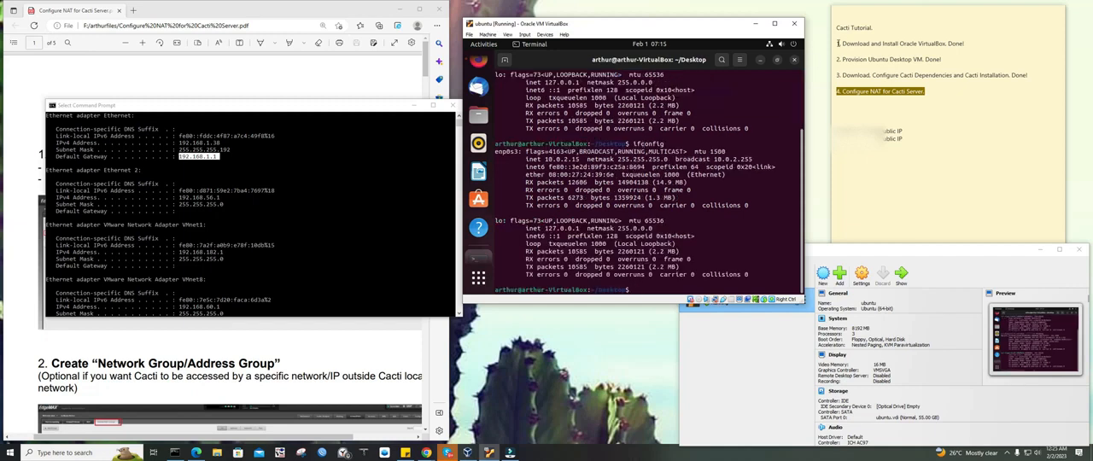
Replace the Ubuntu terminal with a fresh one, run ifconfig and highlight the enp0s3 IP address to compare with the host's network
left_click(795, 59)
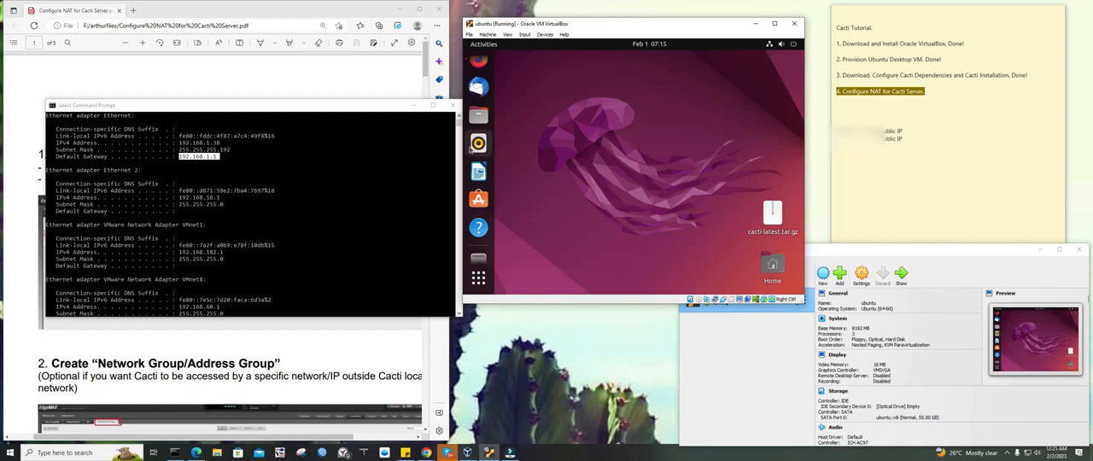
right_click(629, 116)
left_click(668, 213)
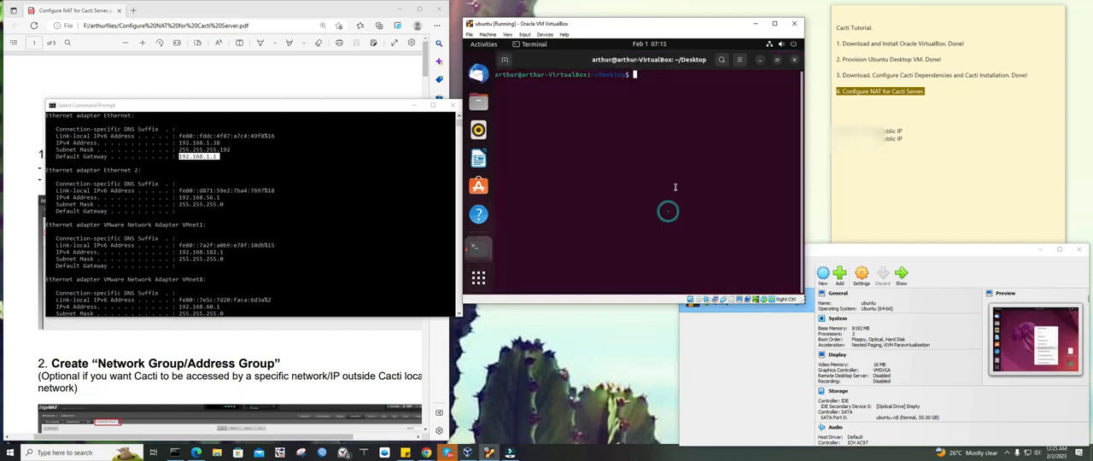
type("ifconfig")
key("Return")
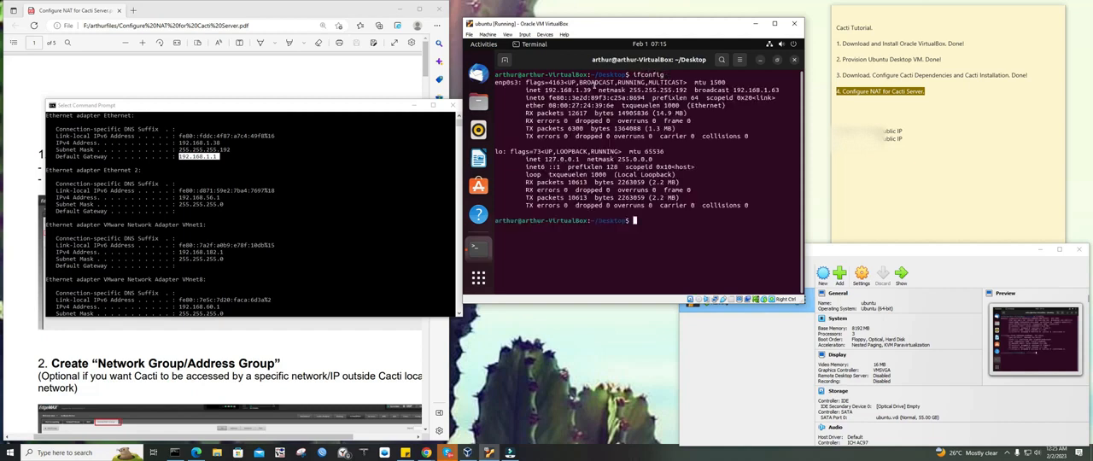
left_click_drag(592, 90, 547, 90)
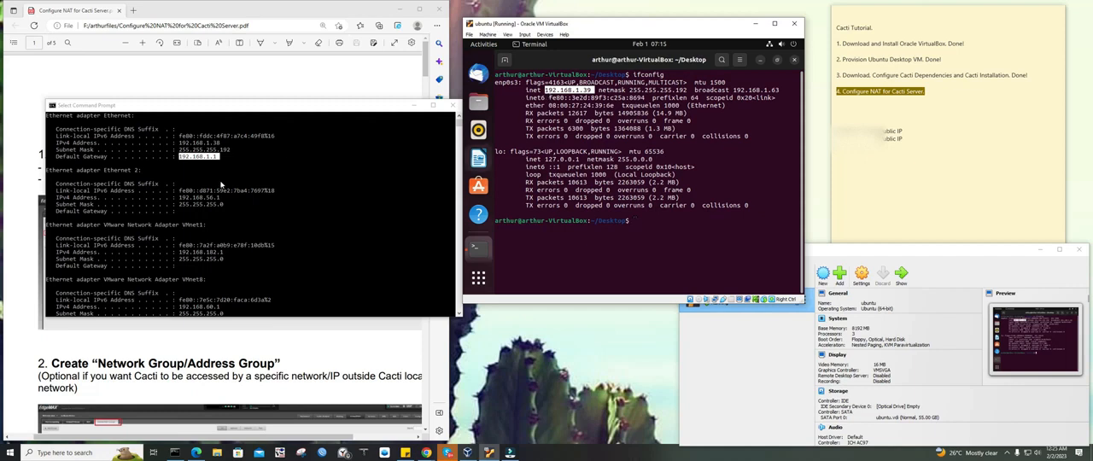
left_click_drag(282, 107, 276, 87)
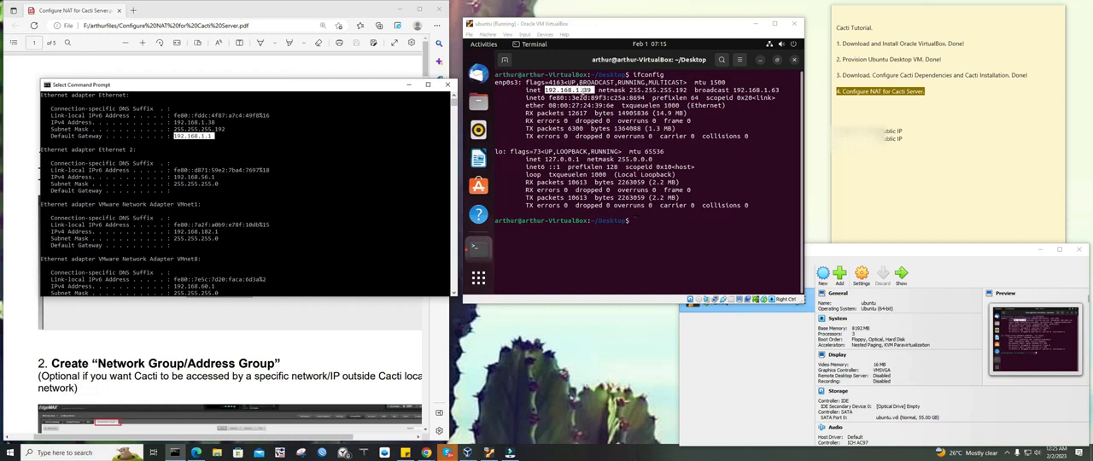
Add the line "Cacti Host IP 192.168.1.39" below item 4 in the sticky note
left_click(862, 111)
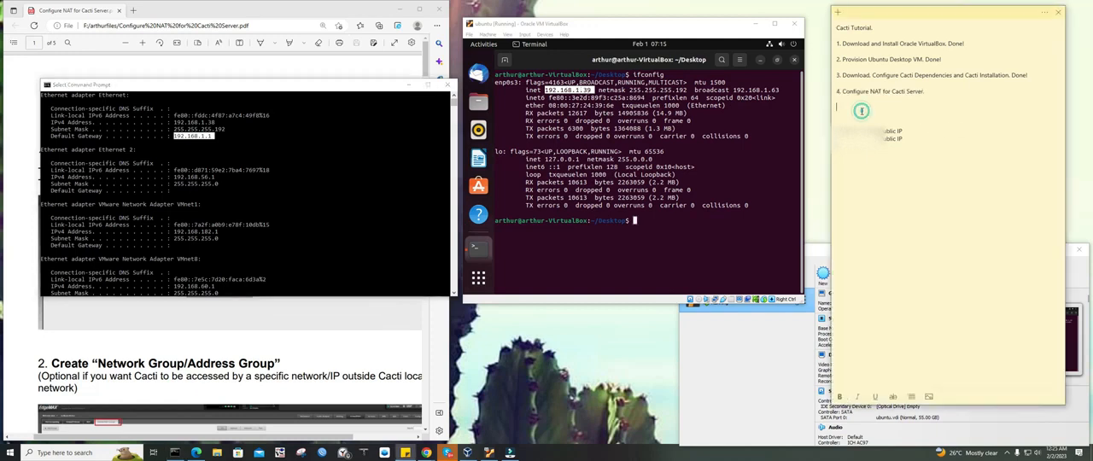
type("Cacti Host IP 192.168.1.39")
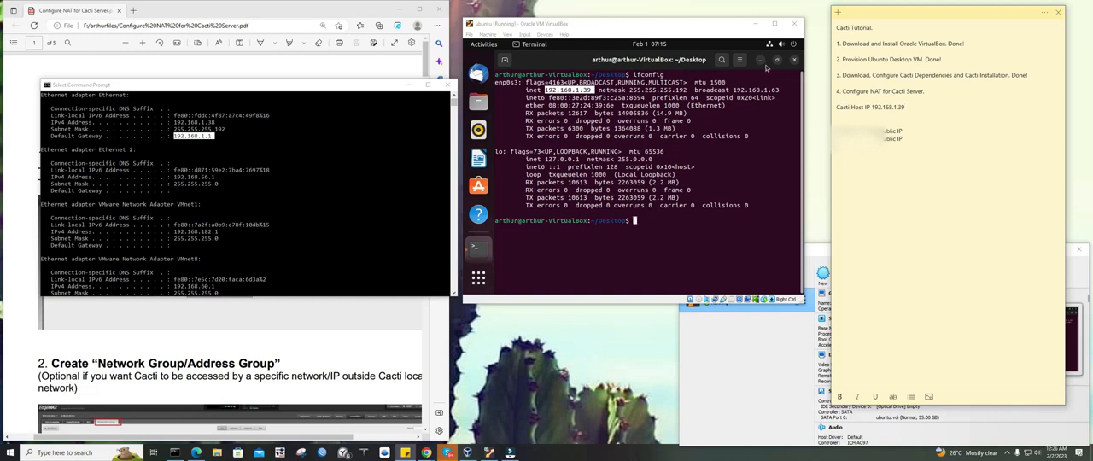
Close the Ubuntu terminal and add a "Public IP." line under the Cacti host IP in the note
left_click(794, 59)
left_click(894, 104)
left_click(906, 107)
key("Return")
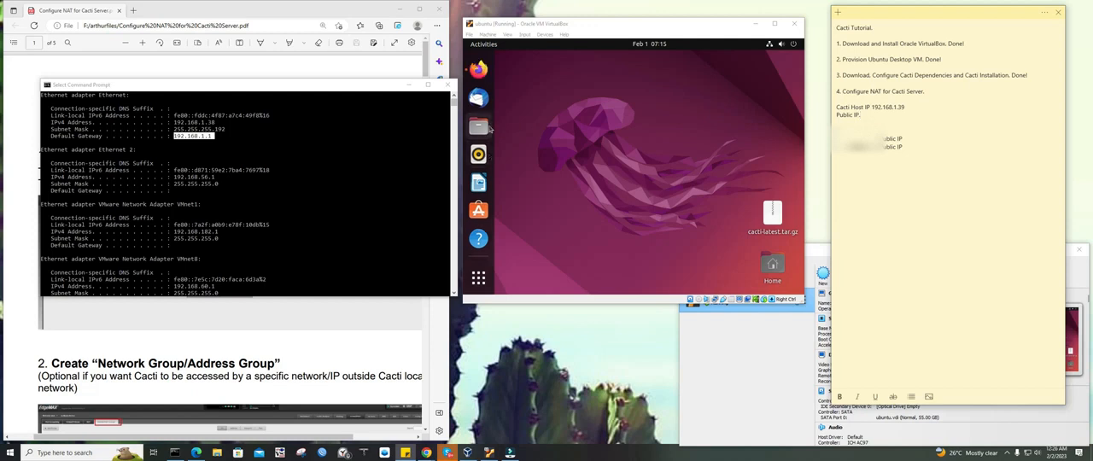
Search for "what is my ip" in a new Firefox tab in the Ubuntu VM and reload the results page
left_click(478, 70)
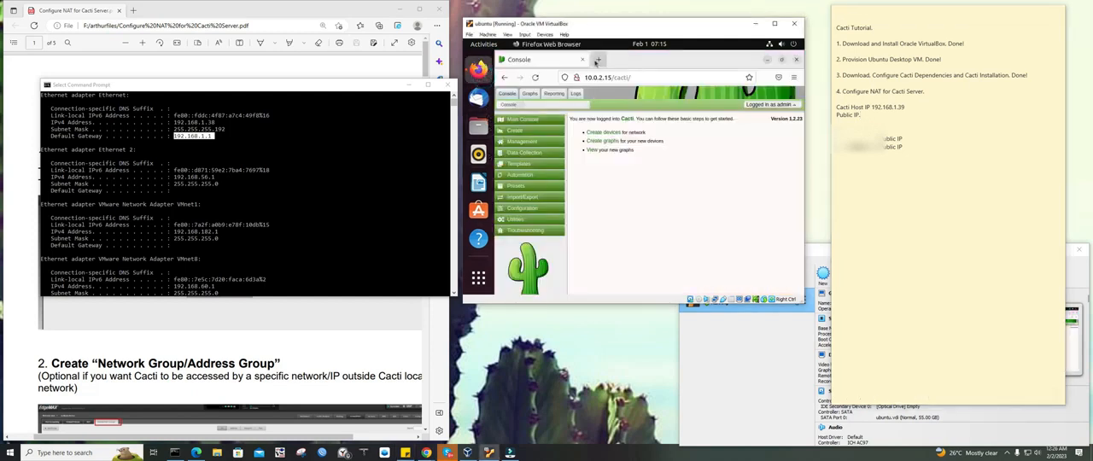
left_click(599, 59)
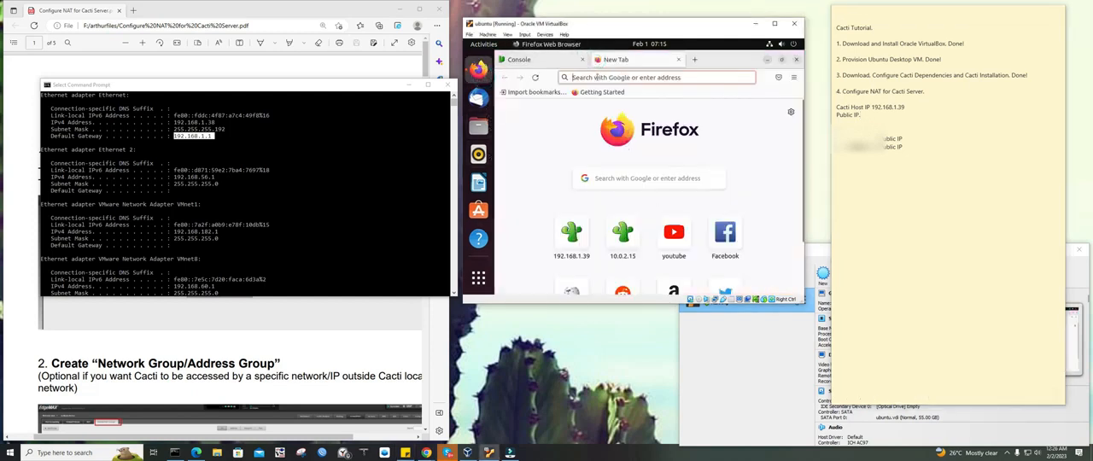
left_click(597, 77)
type("what is my ip")
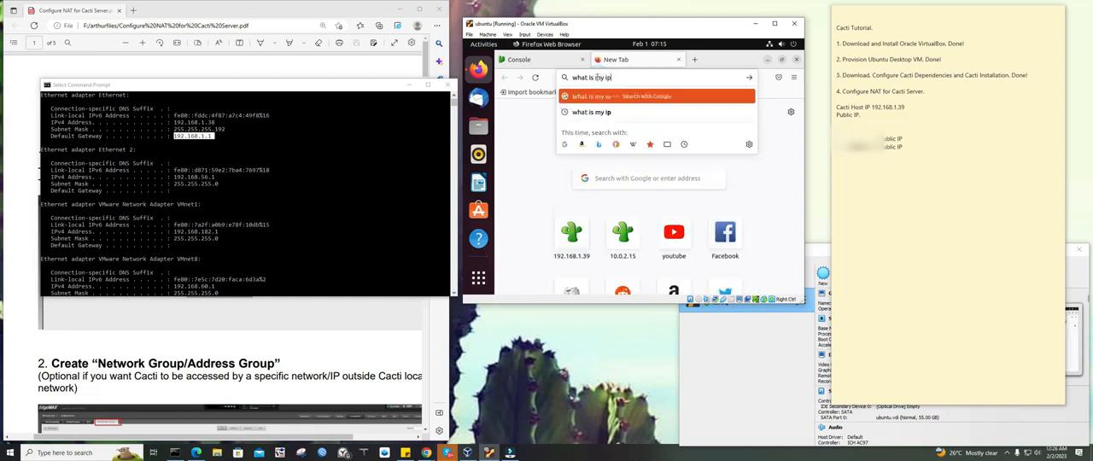
key("Return")
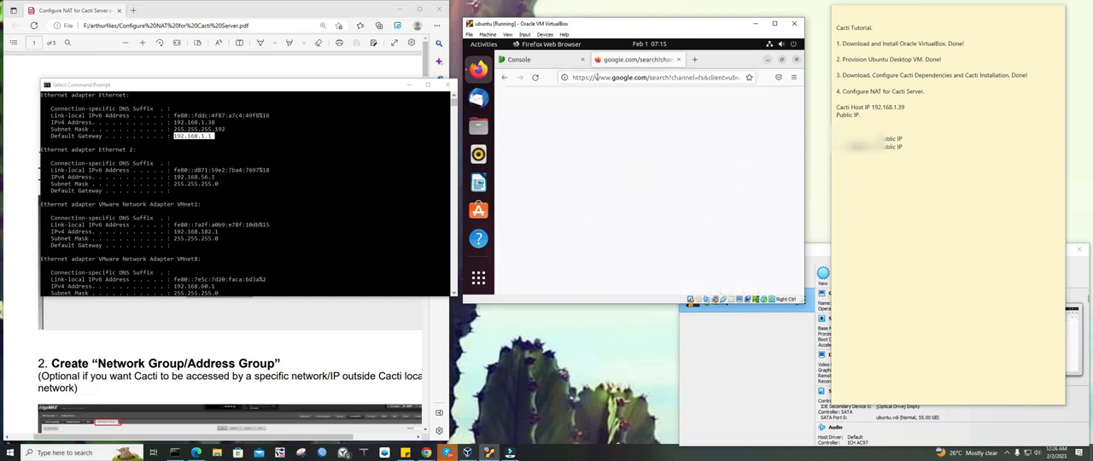
left_click(654, 77)
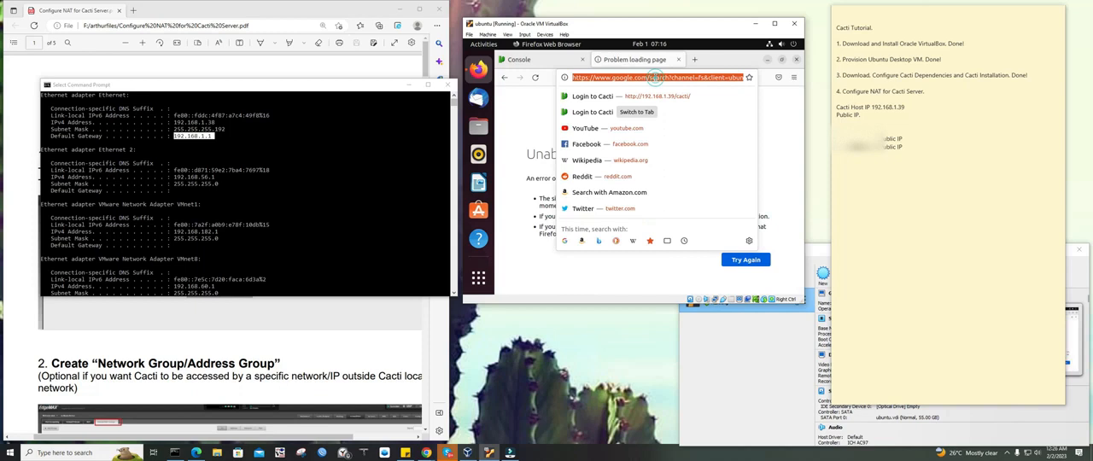
key("Return")
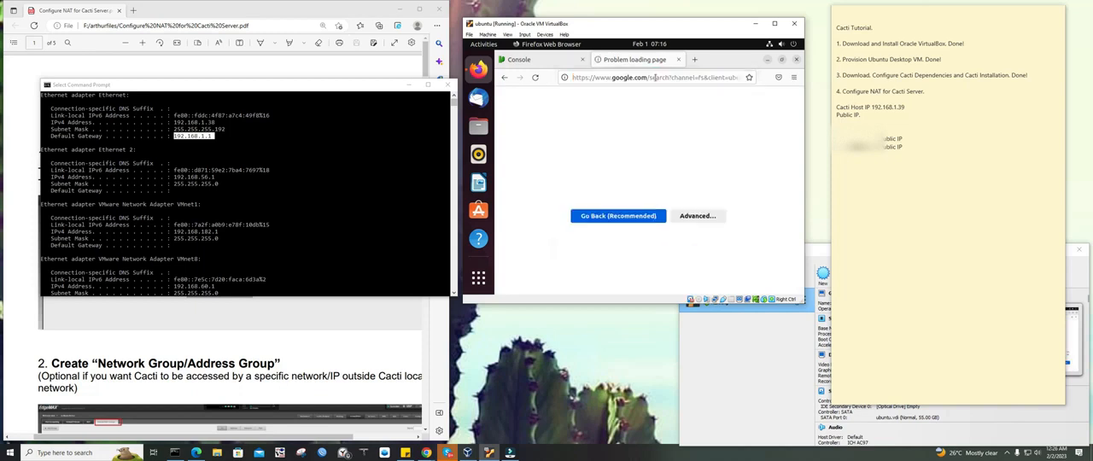
Load 192.168.1.39/cacti in the Console tab of Firefox in the Ubuntu VM
left_click(552, 58)
left_click(601, 76)
left_click(632, 78)
left_click_drag(584, 77, 612, 76)
left_click(664, 80)
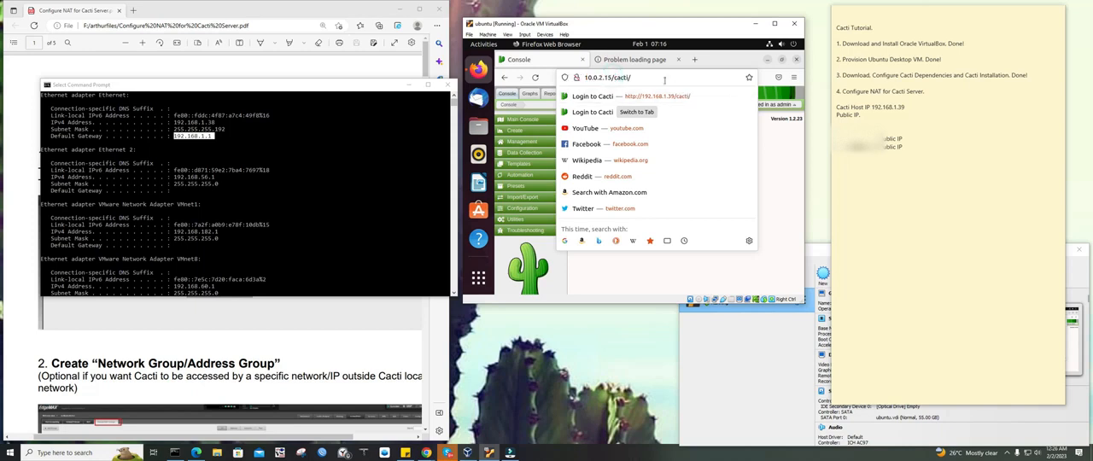
triple_click(663, 80)
type("192.168.1.39/")
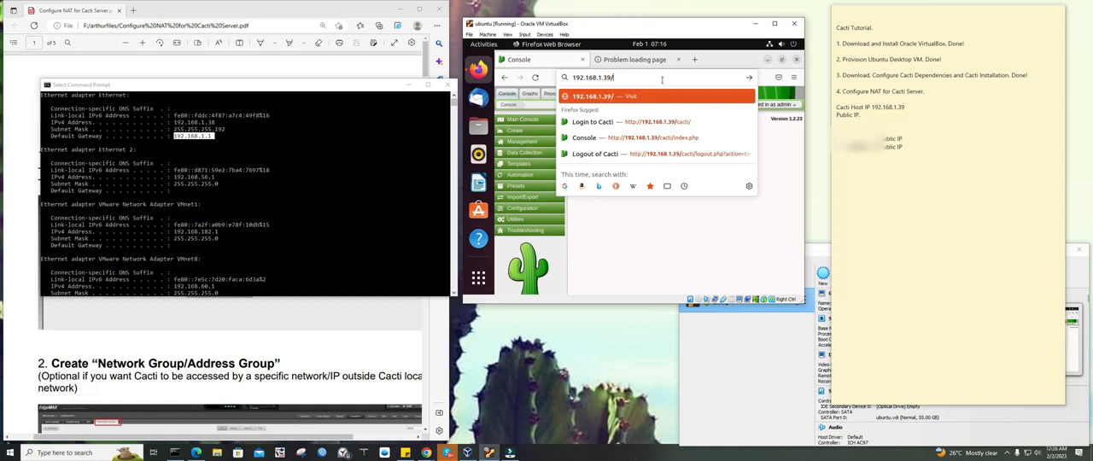
type("cacti")
key("Return")
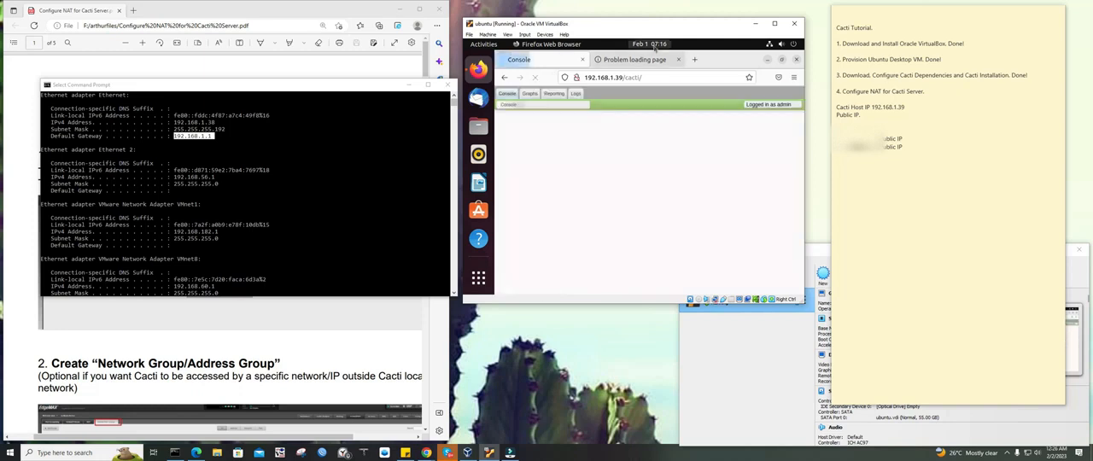
Retry the "what is my ip" results page in the second Firefox tab
left_click(647, 58)
left_click(651, 76)
triple_click(653, 76)
left_click(550, 118)
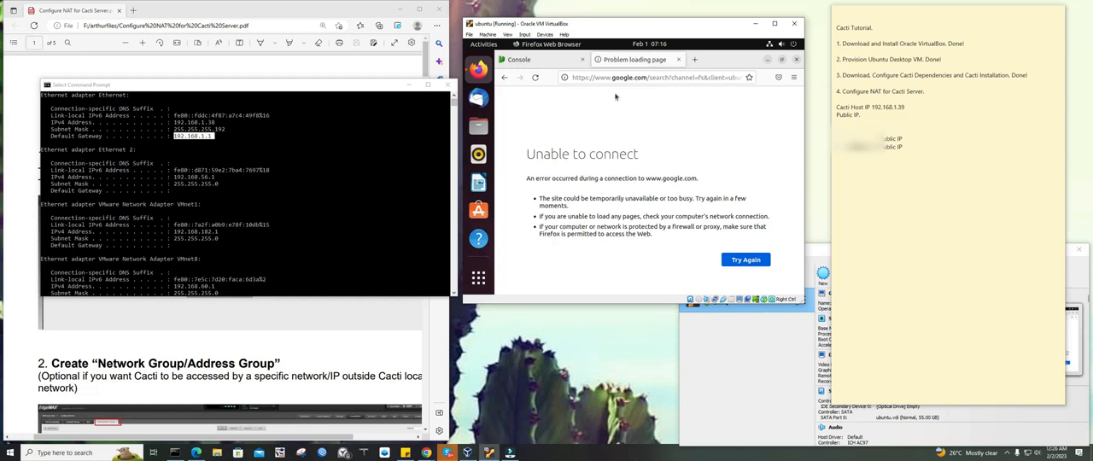
Minimize Firefox, open a terminal from the Ubuntu desktop and run sudo dhclient -r, entering the account password
left_click(768, 58)
right_click(676, 116)
left_click(711, 211)
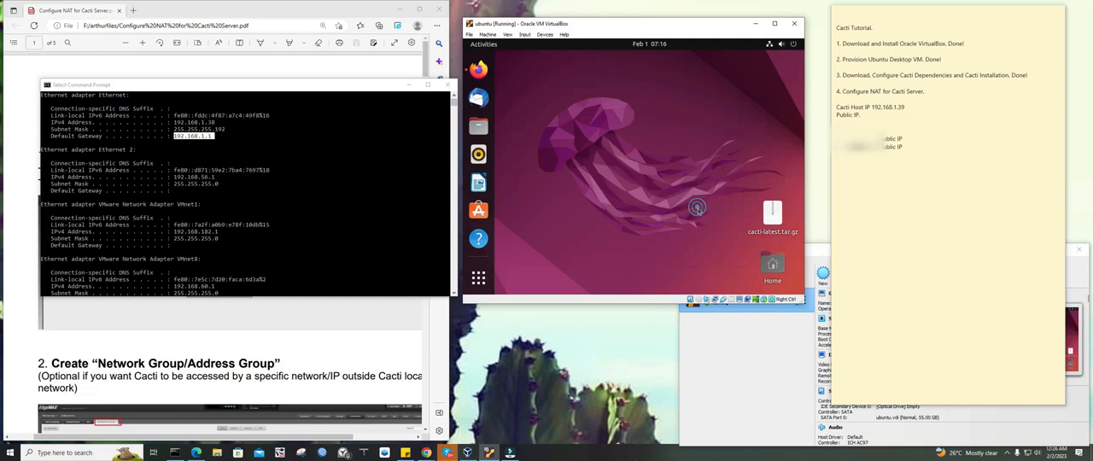
type("sudo dhclient")
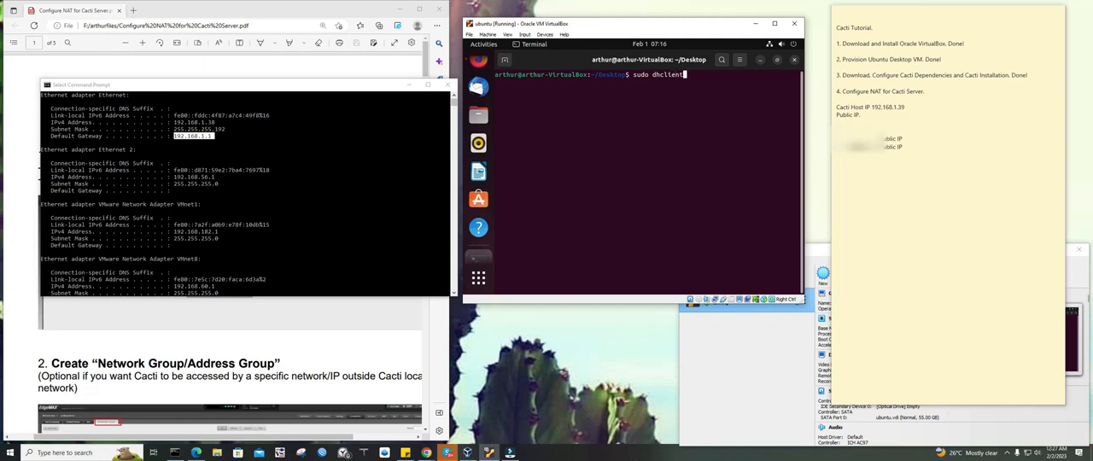
type(" -r")
key("Return")
key("Return")
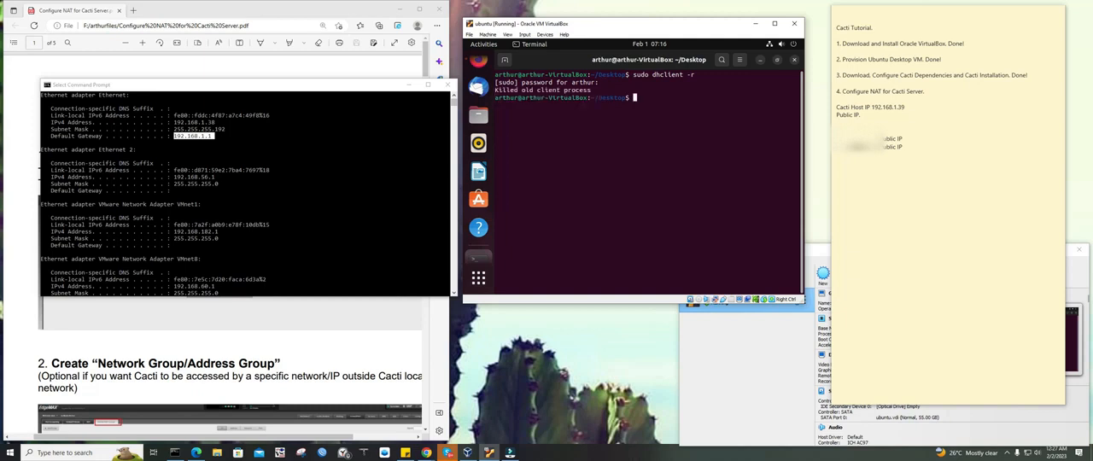
Run sudo dhclient to request a new DHCP lease, and close the terminal
type("sudo dhclient")
key("Return")
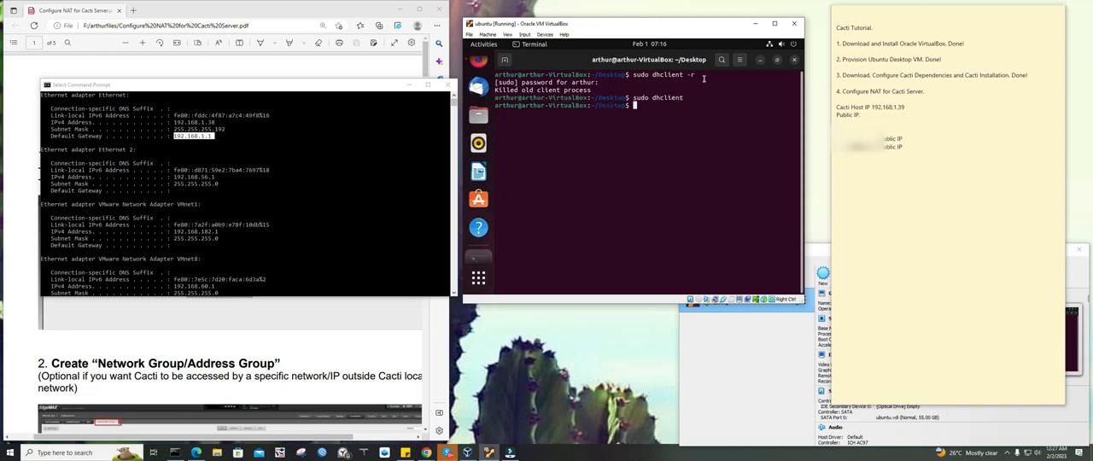
left_click(795, 60)
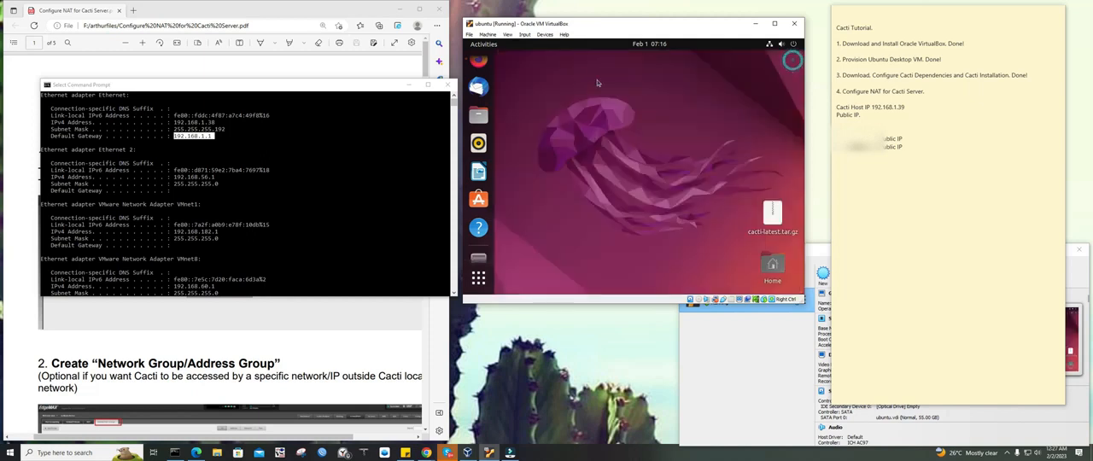
Return to Firefox and reload the "what is my ip" results page
left_click(479, 72)
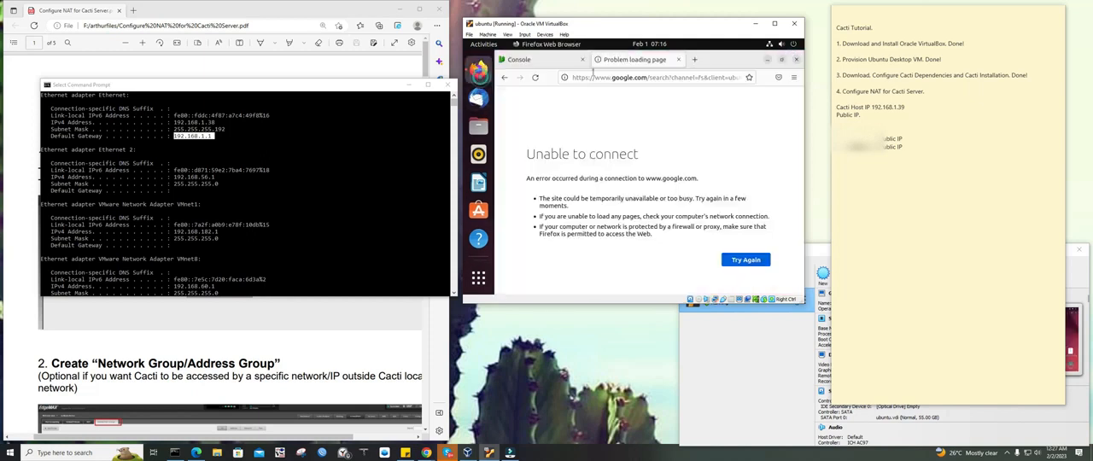
left_click(647, 76)
key("Return")
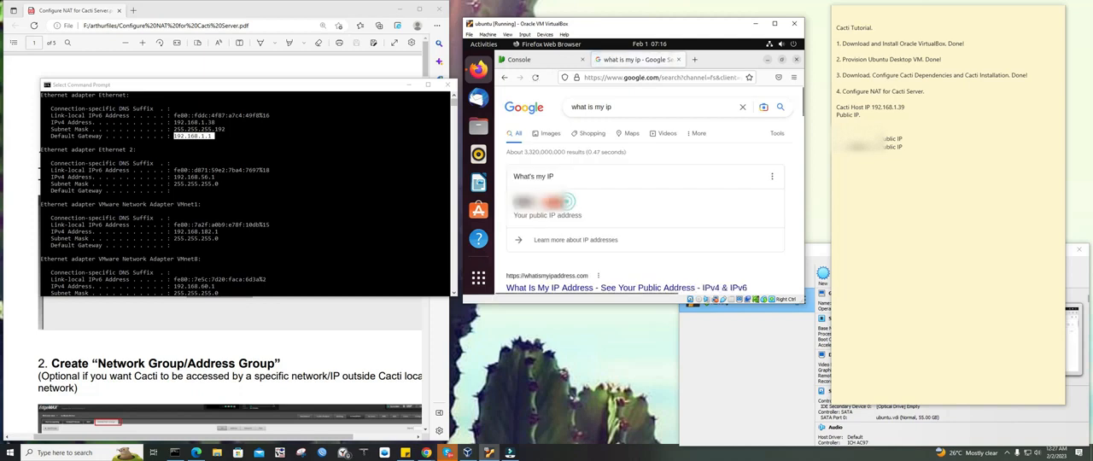
Fill in the public IP address from the search result on the note's "Public IP." line
left_click(861, 114)
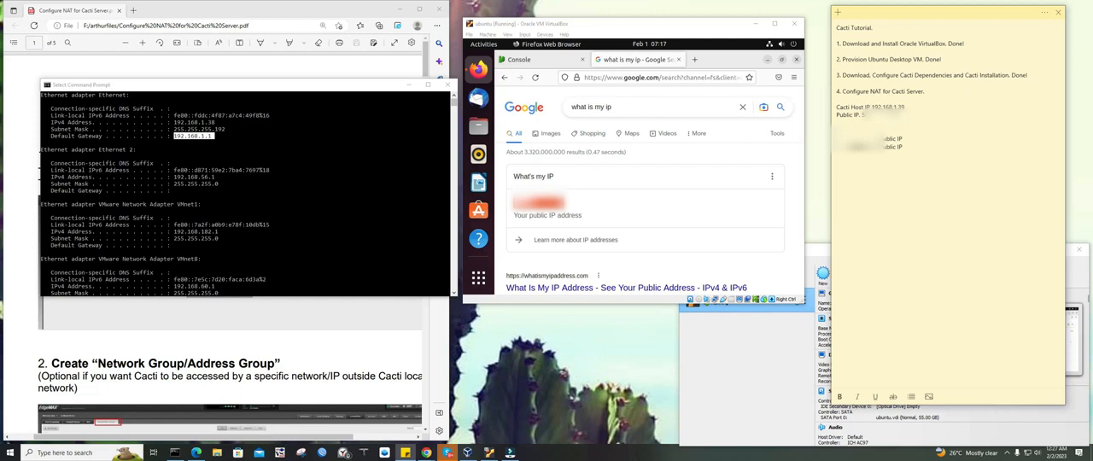
double_click(893, 115)
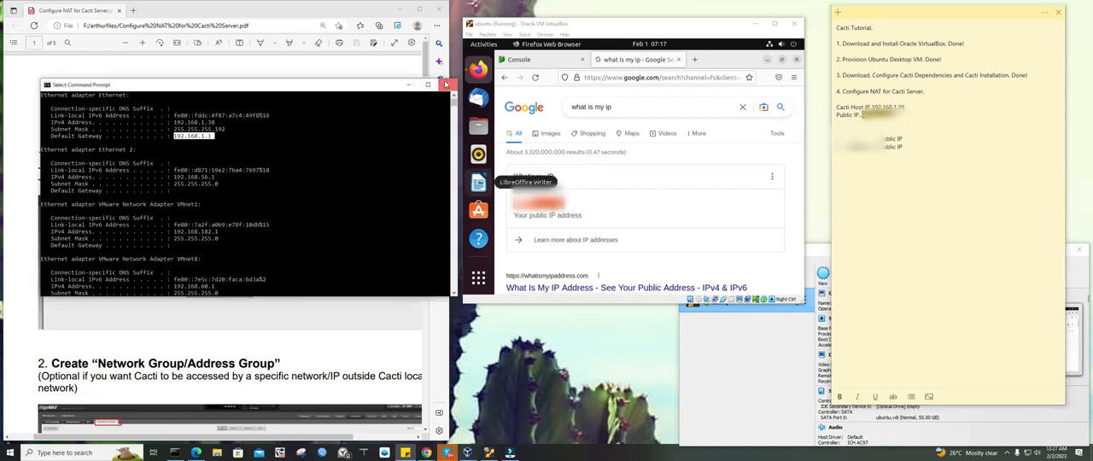
Close the Command Prompt and highlight the title "Configure NAT for Cacti Server" in the PDF guide
left_click(446, 84)
left_click(519, 59)
left_click(636, 59)
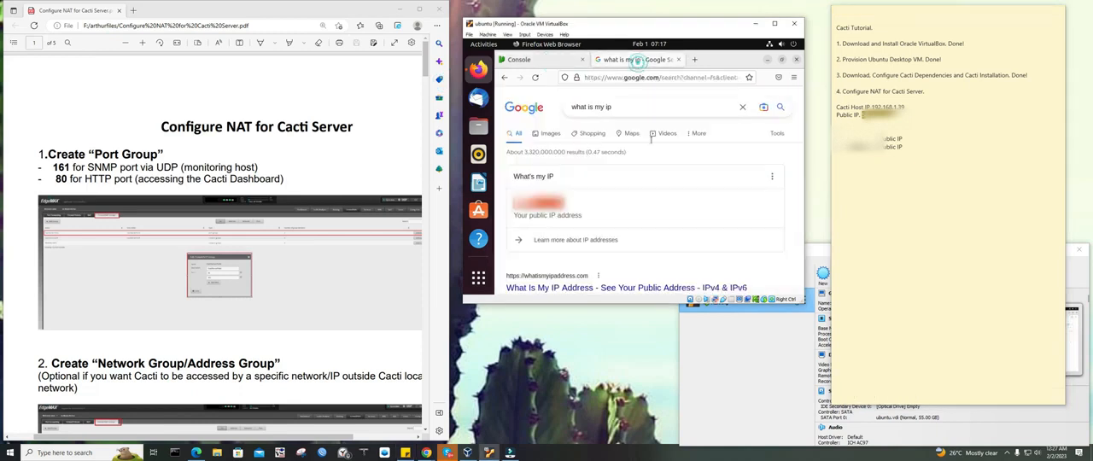
mouse_move(161, 125)
left_mouse_down()
mouse_move(372, 126)
mouse_move(169, 118)
left_mouse_up()
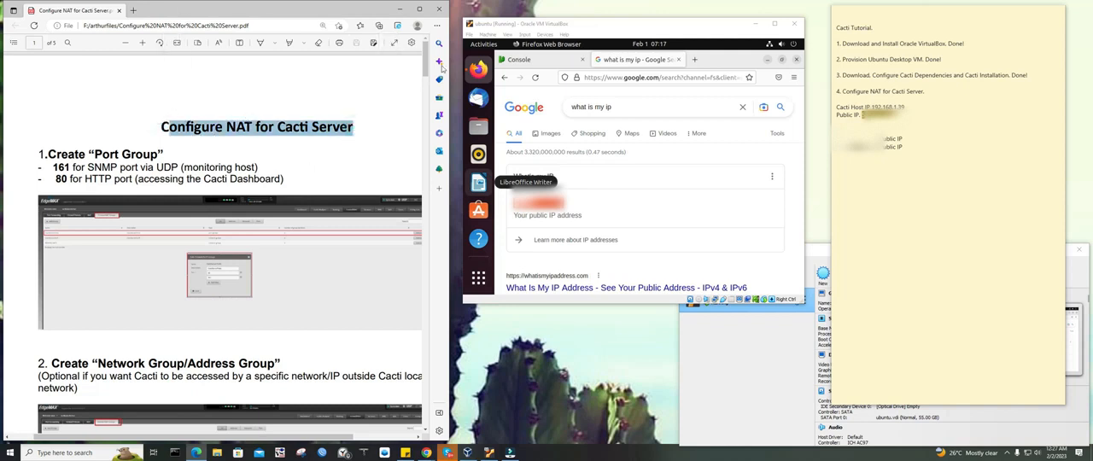
left_click(635, 26)
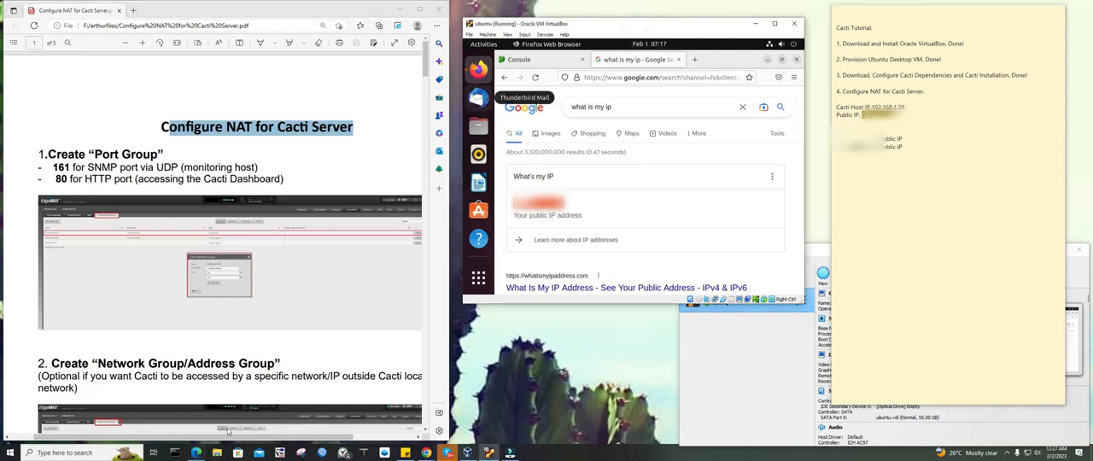
Open a new Command Prompt, run ipconfig and highlight the Ethernet adapter's default gateway
left_click(178, 455)
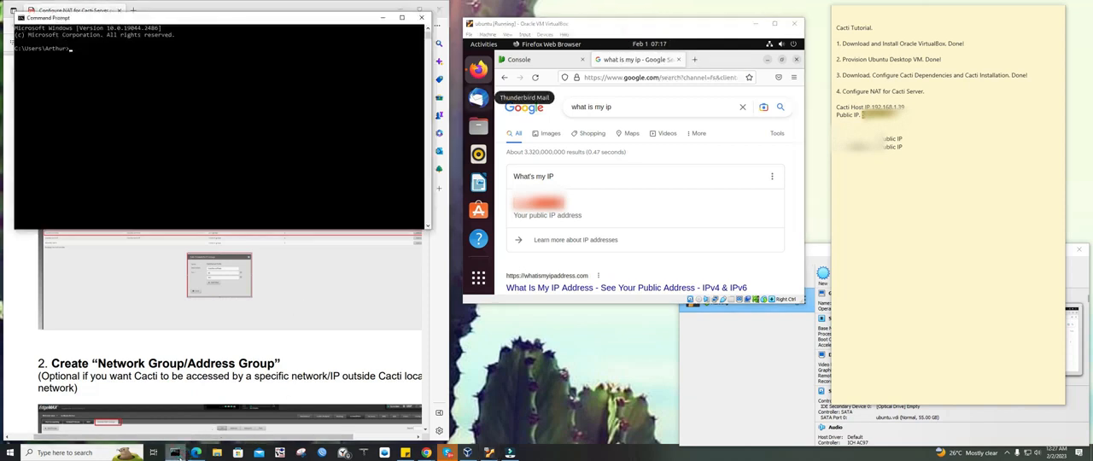
key("Return")
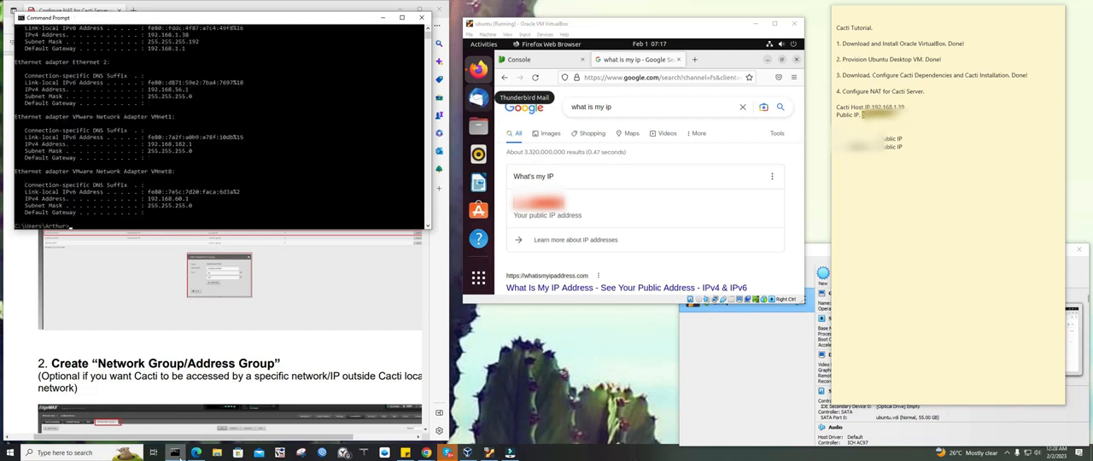
left_click_drag(195, 92, 148, 92)
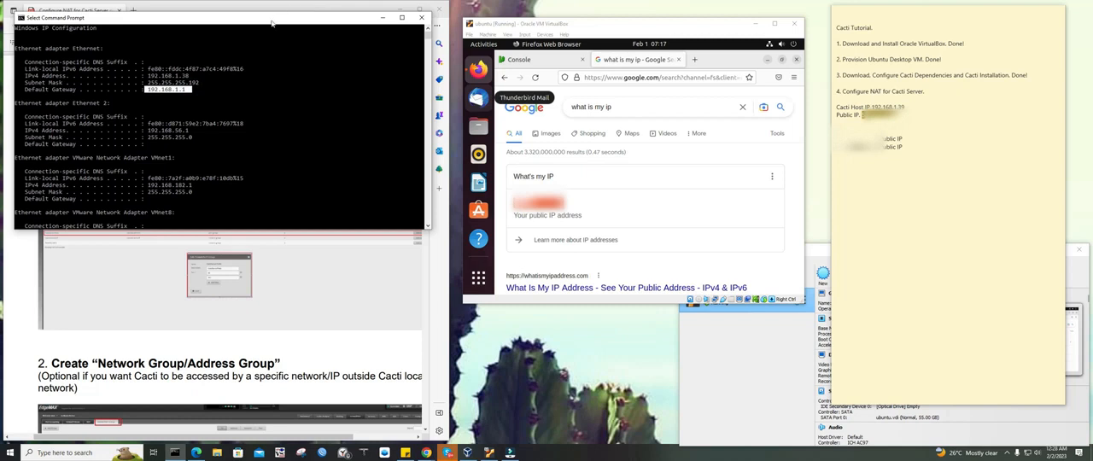
left_click_drag(273, 19, 311, 73)
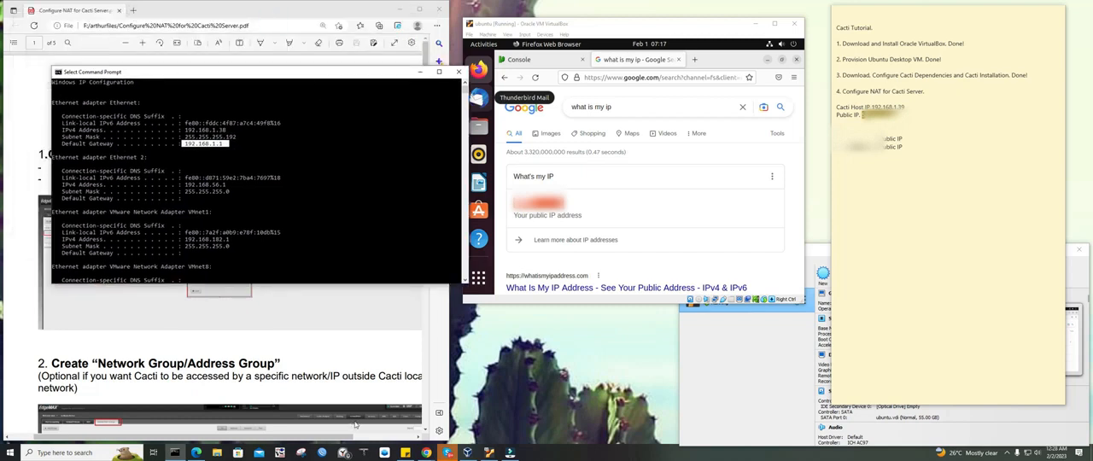
Move the PDF window aside, then launch Google Chrome from the desktop and load the router page at 192.168.1.1
left_click_drag(169, 12, 273, 19)
double_click(16, 147)
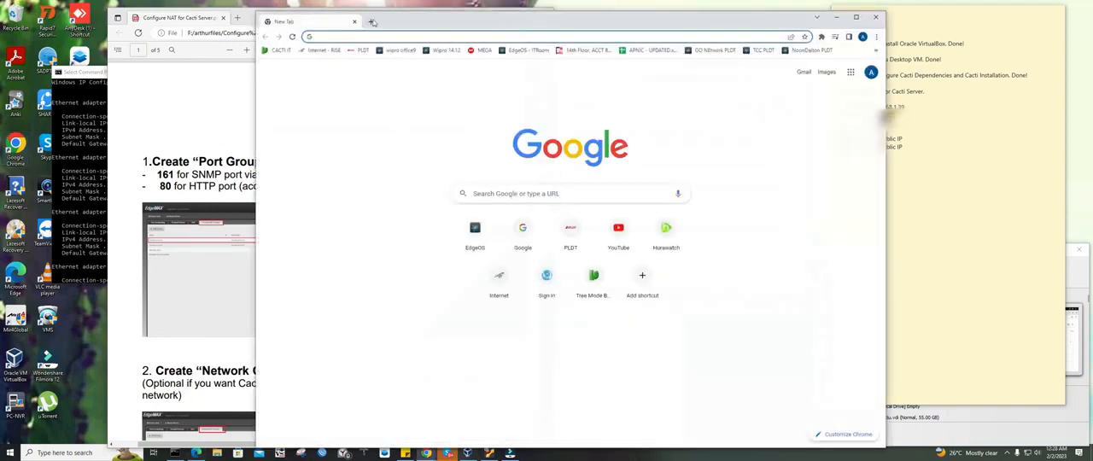
left_click(374, 36)
type("192.168.1")
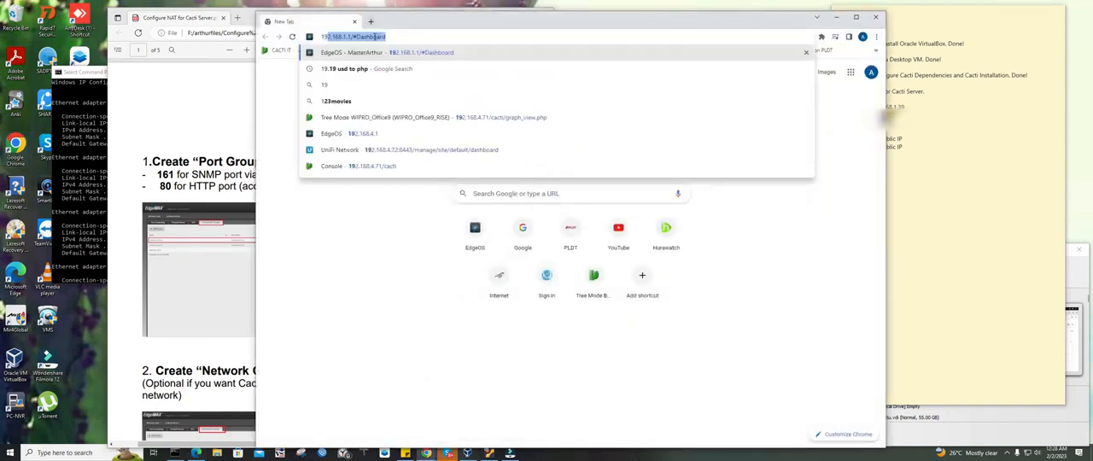
type(".1")
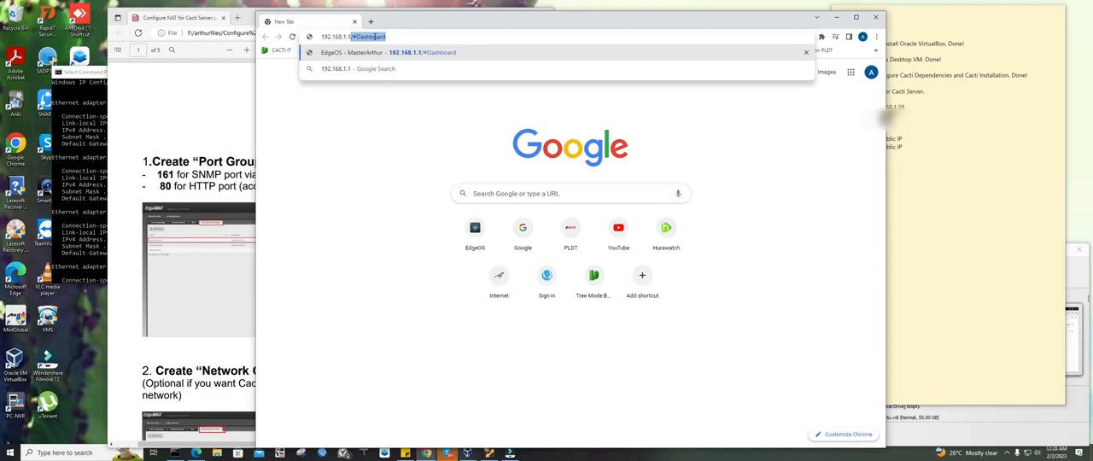
key("Return")
Log in to the EdgeMAX router with the username ubnt and the account password
left_click(587, 122)
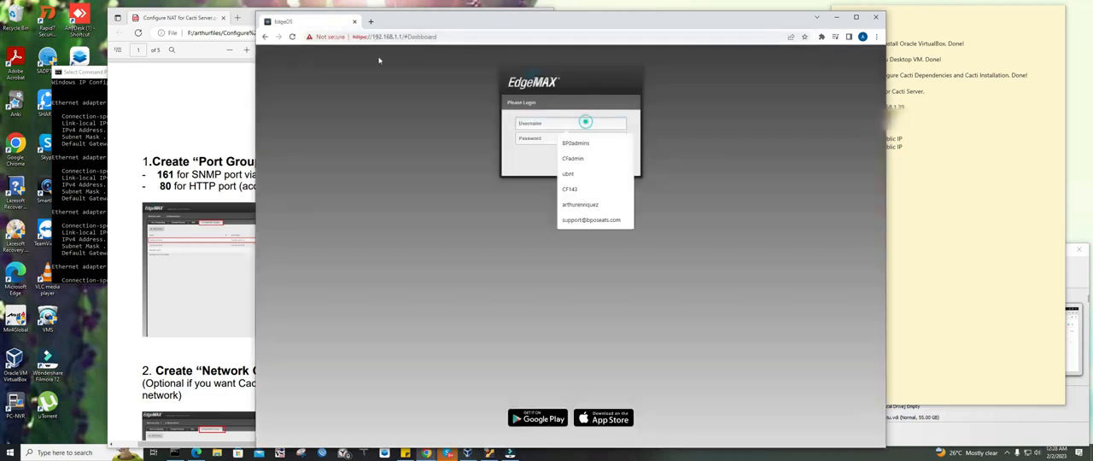
left_click_drag(251, 17, 143, 15)
left_click(541, 122)
left_click(541, 122)
type("ubnt")
key("Tab")
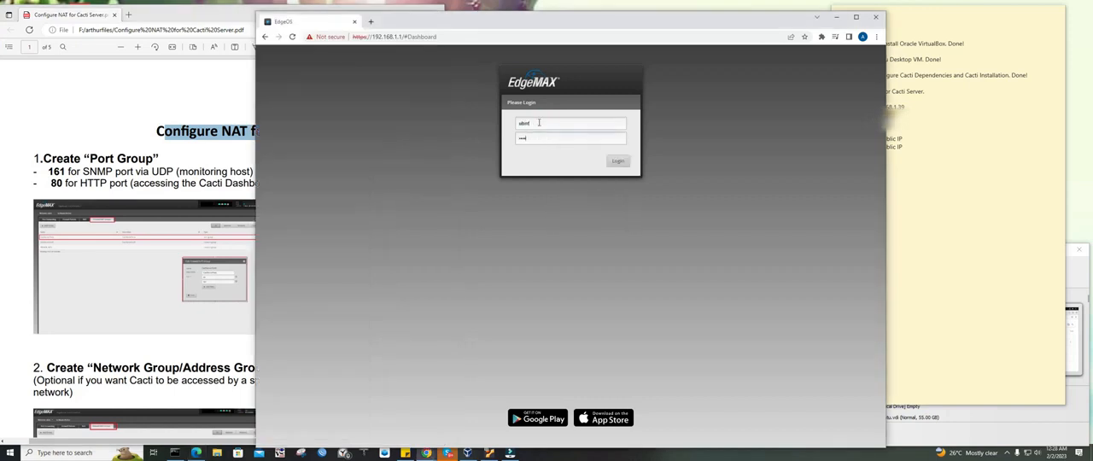
key("Return")
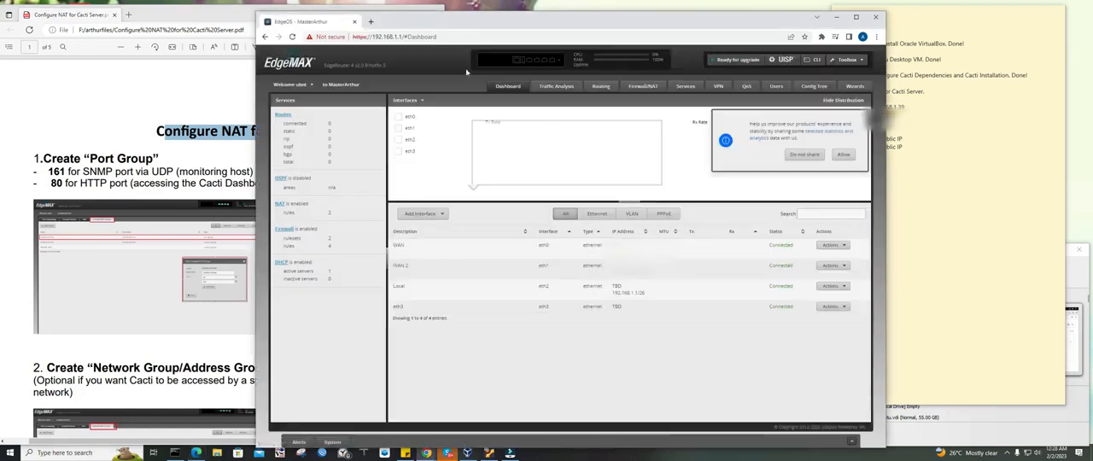
Place the router's browser window beside the PDF guide and open the router's Firewall/NAT Groups page
left_click_drag(512, 19, 648, 10)
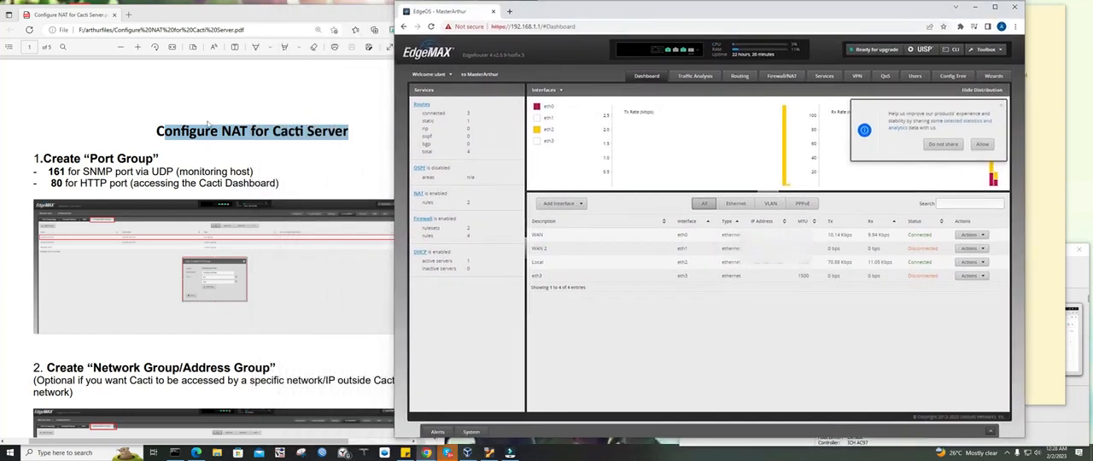
left_click(203, 122)
left_click_drag(154, 130, 350, 129)
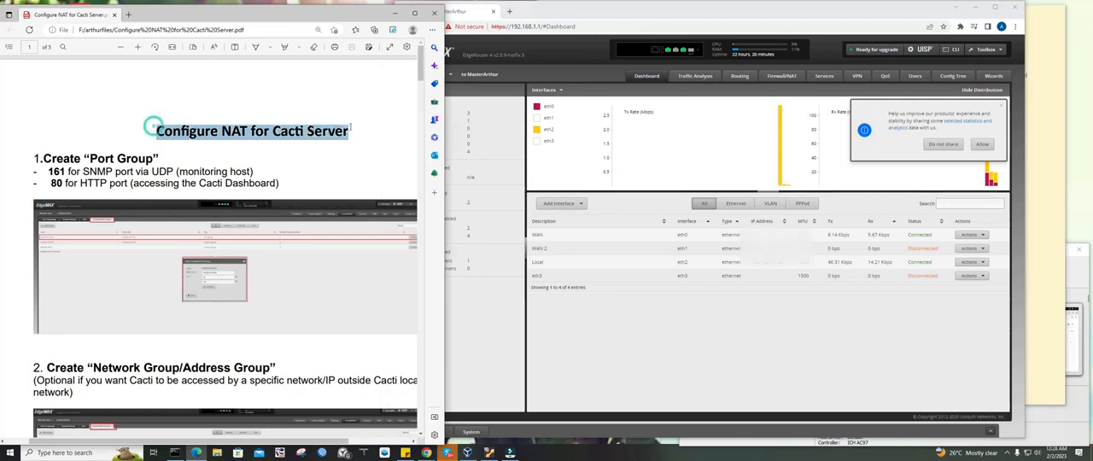
left_click(784, 76)
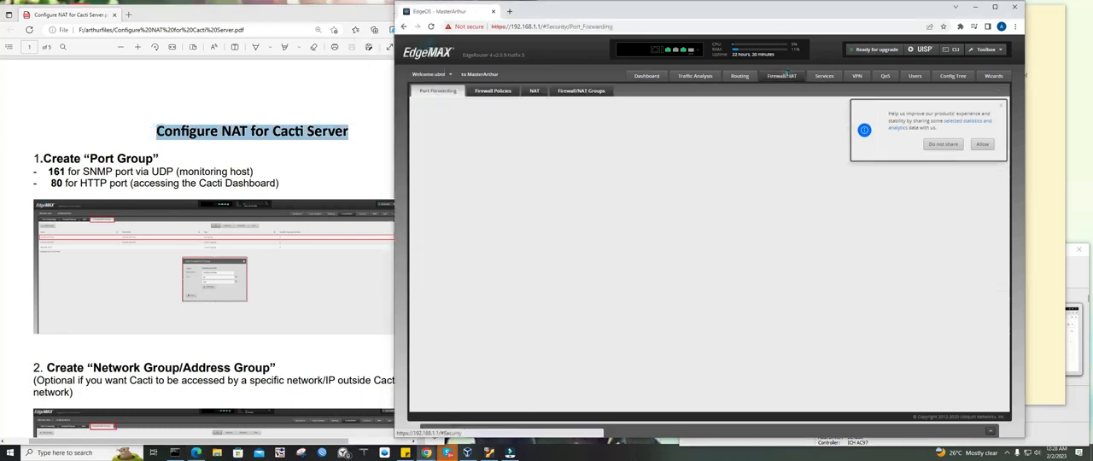
left_click(581, 91)
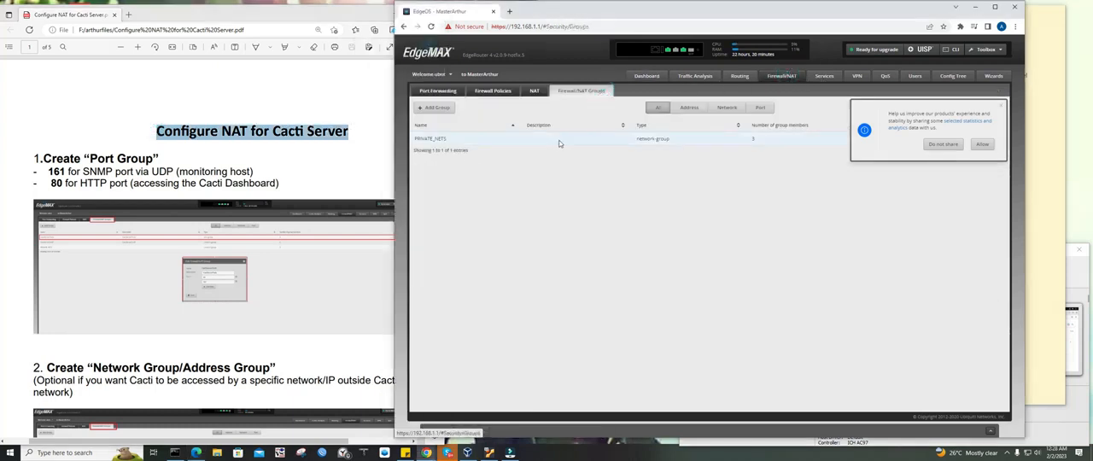
Highlight the guide's Create "Port Group" heading and its lines for port 161 (SNMP) and port 80 (HTTP)
scroll(264, 150, "down", 1)
left_click(307, 107)
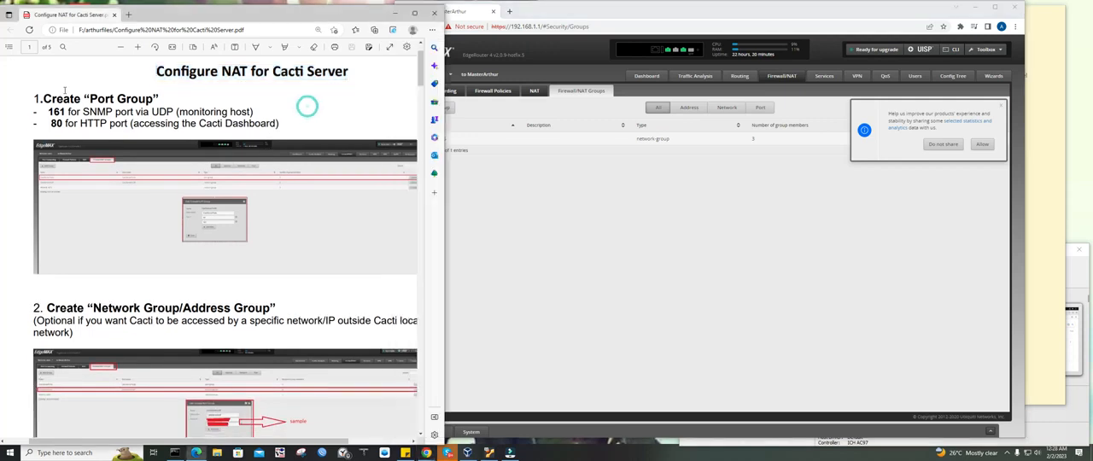
triple_click(40, 98)
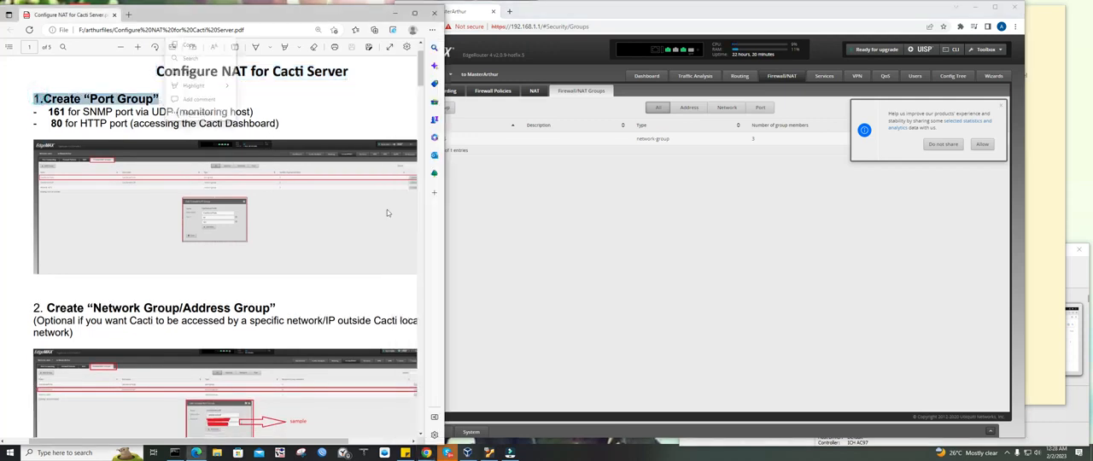
left_click(280, 98)
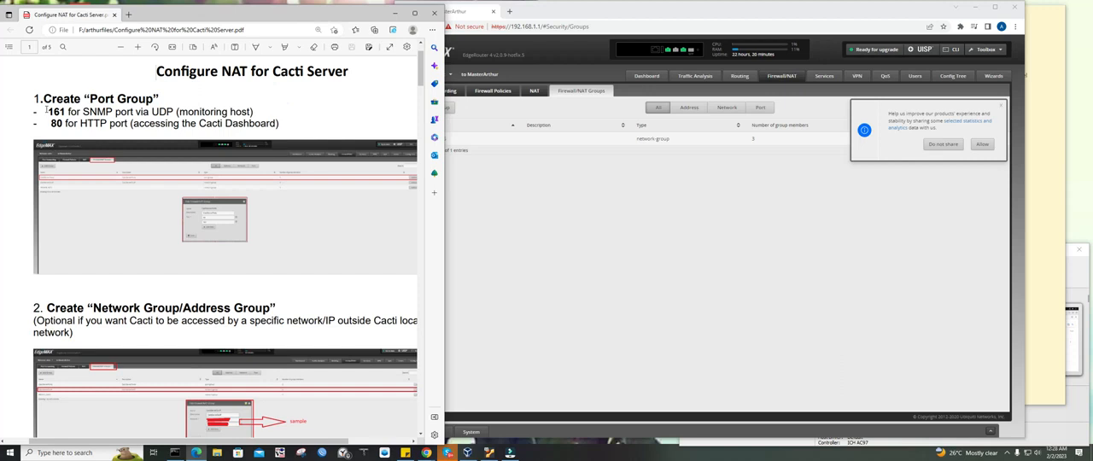
left_click_drag(35, 111, 277, 125)
Create a firewall/NAT group named CactiServerPorts with the same text as description and the Address Group type
left_click(511, 166)
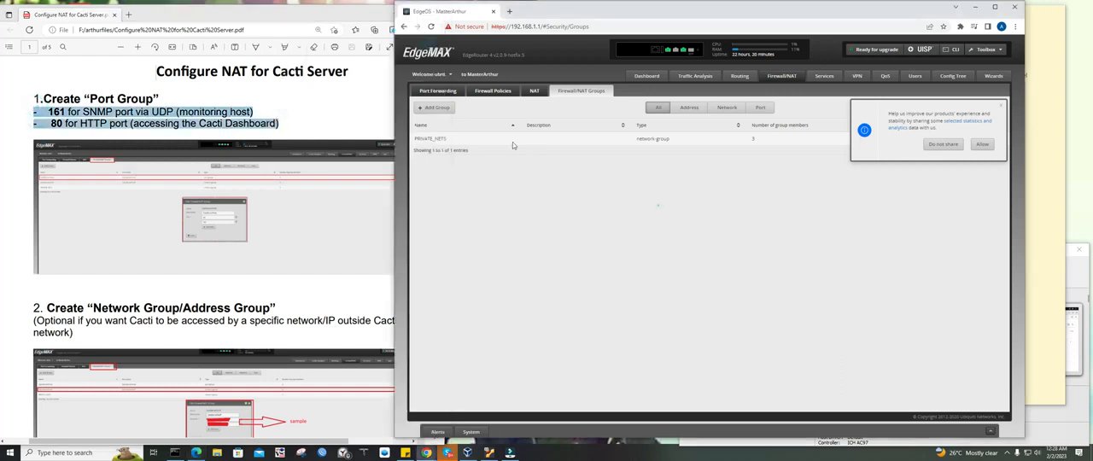
left_click(433, 107)
left_click(711, 206)
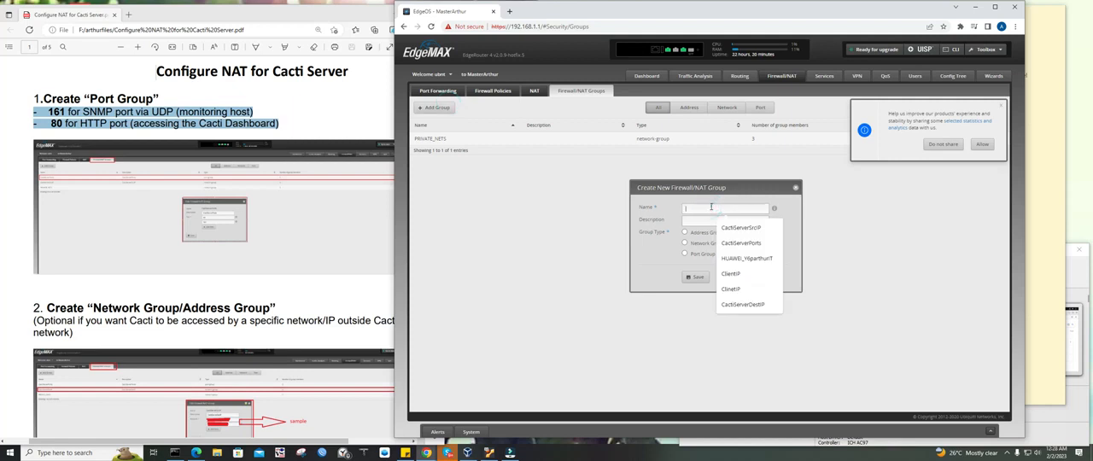
type("Cac")
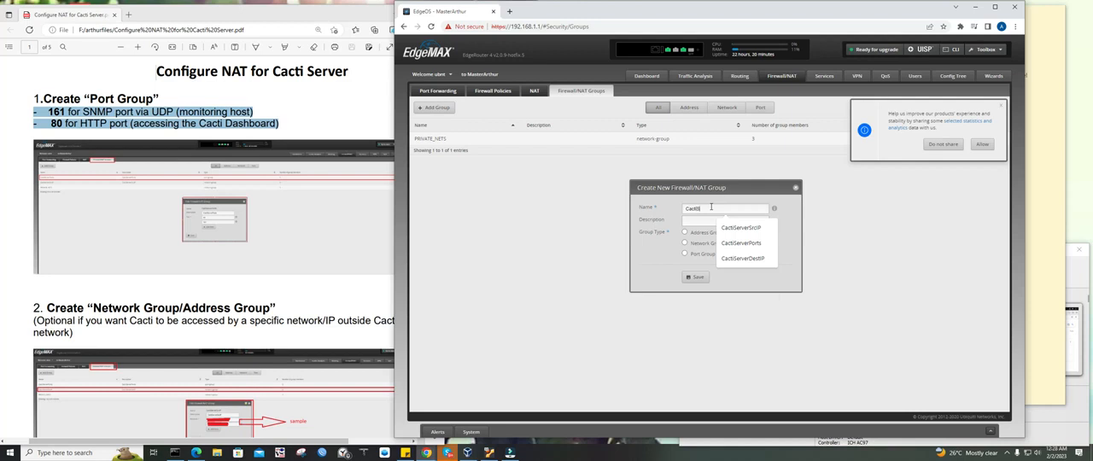
type("tiServerPorts")
key("ctrl+a")
key("ctrl+c")
left_click(737, 221)
key("ctrl+v")
left_click(700, 236)
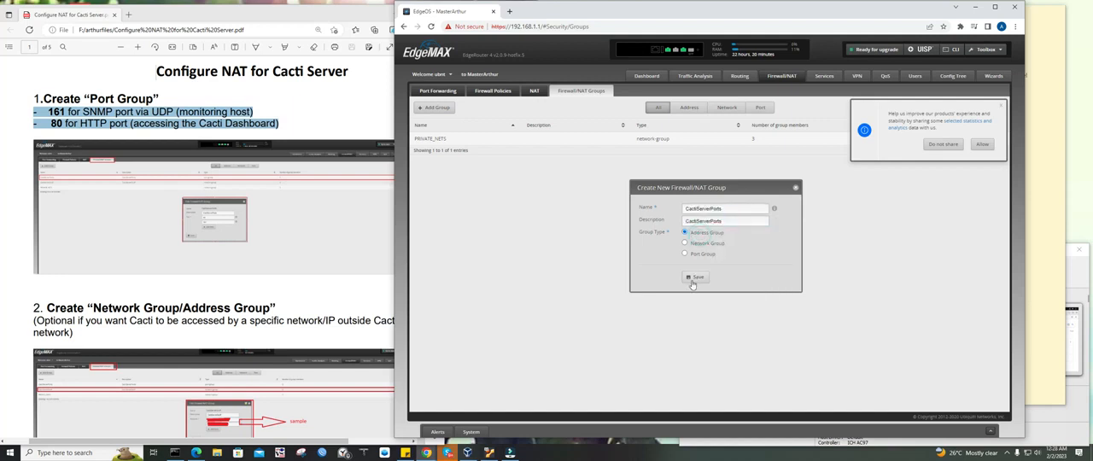
left_click(697, 279)
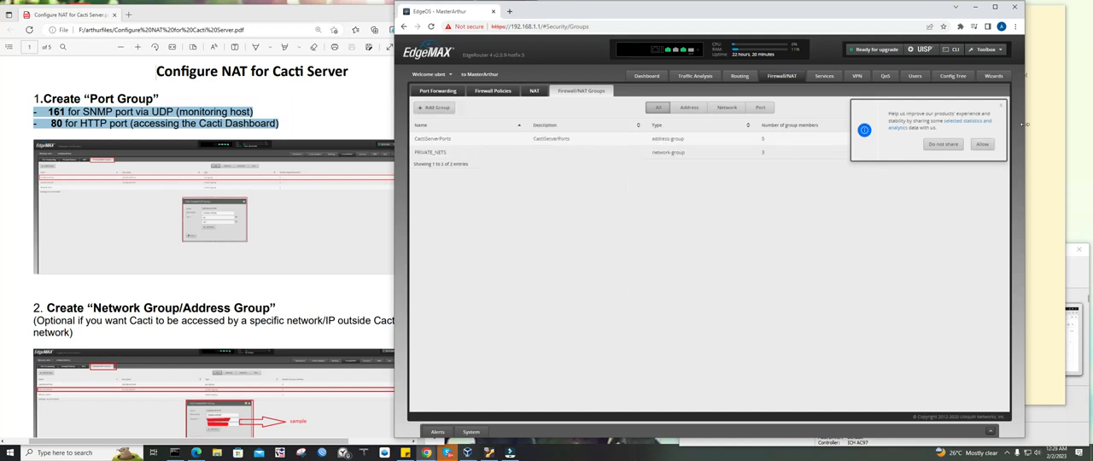
Dismiss the router's data-sharing notice and enlarge the PDF guide around its port group screenshot
left_click(1003, 109)
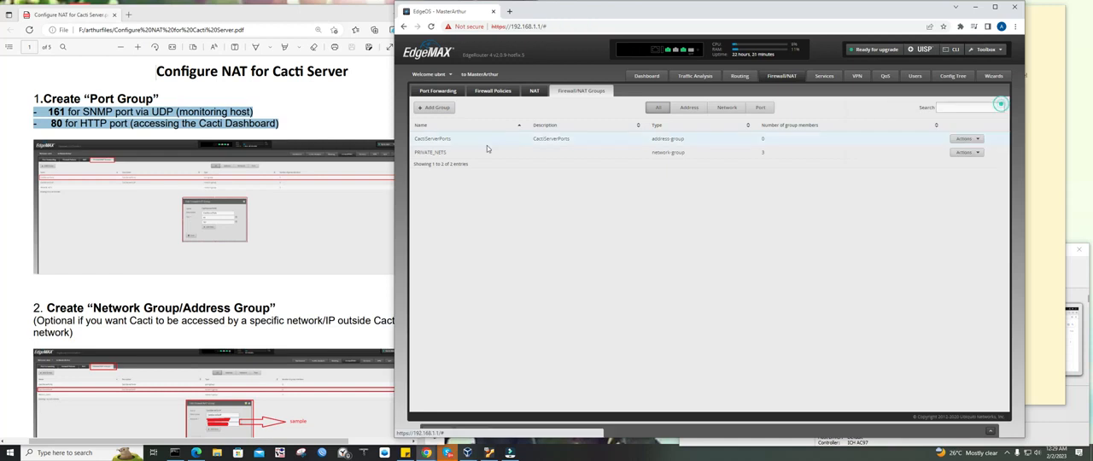
left_click(321, 178)
scroll(270, 144, "up", 1)
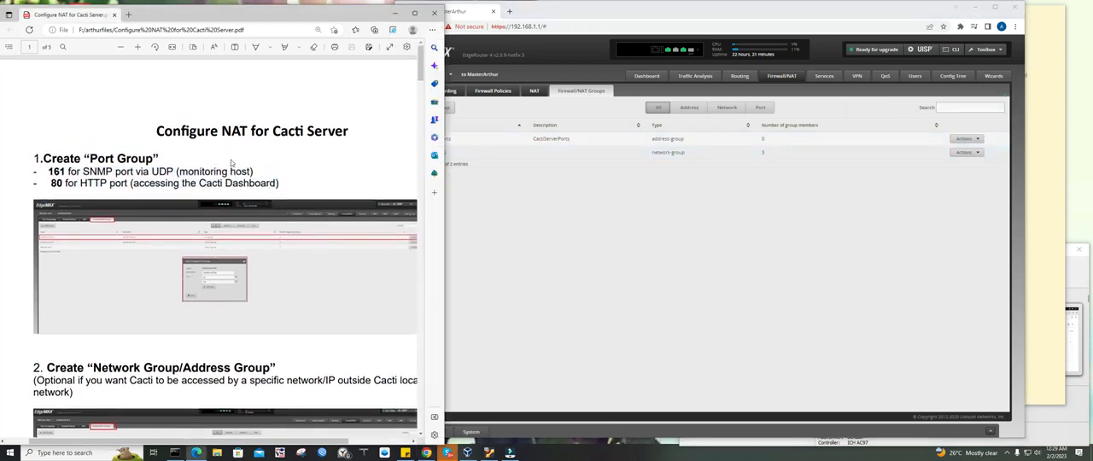
scroll(230, 163, "down", 1)
left_click(137, 47)
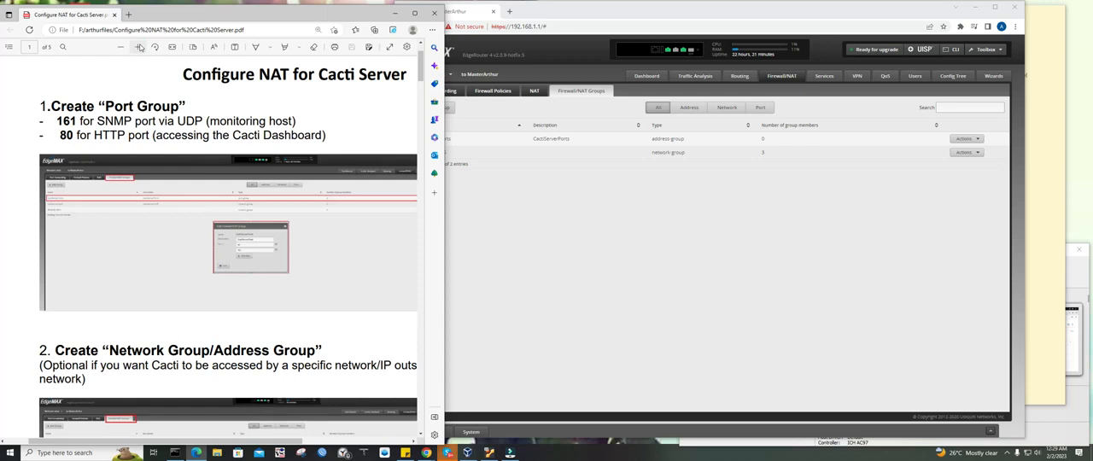
left_click(139, 47)
left_click(138, 47)
left_click_drag(146, 441, 185, 444)
Try to enter 80 as a member of the CactiServerPorts address group, then close its editor without saving
left_click(766, 199)
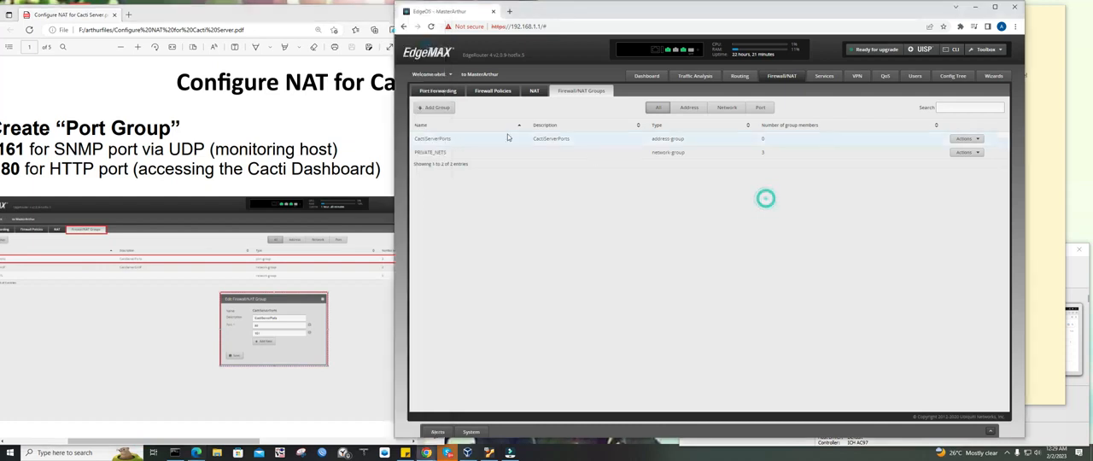
left_click(965, 138)
left_click(950, 156)
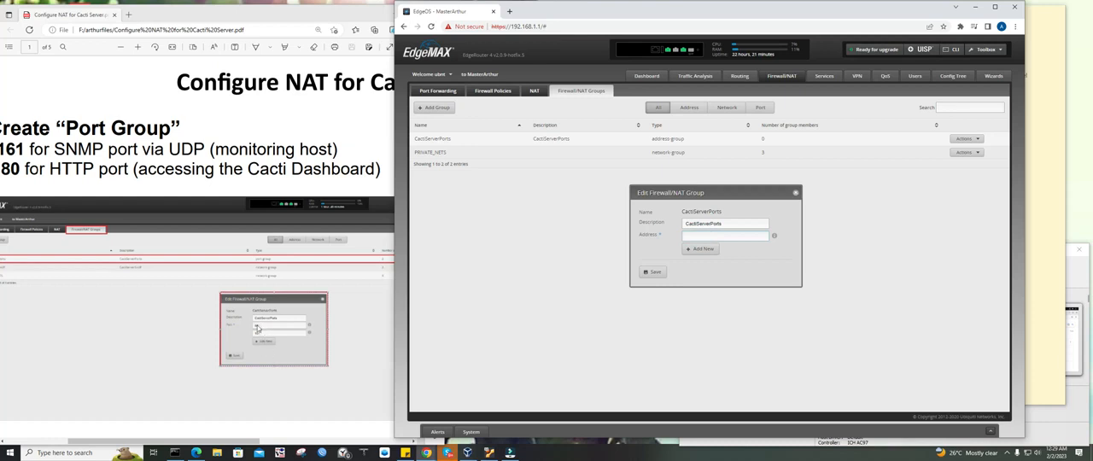
type("80")
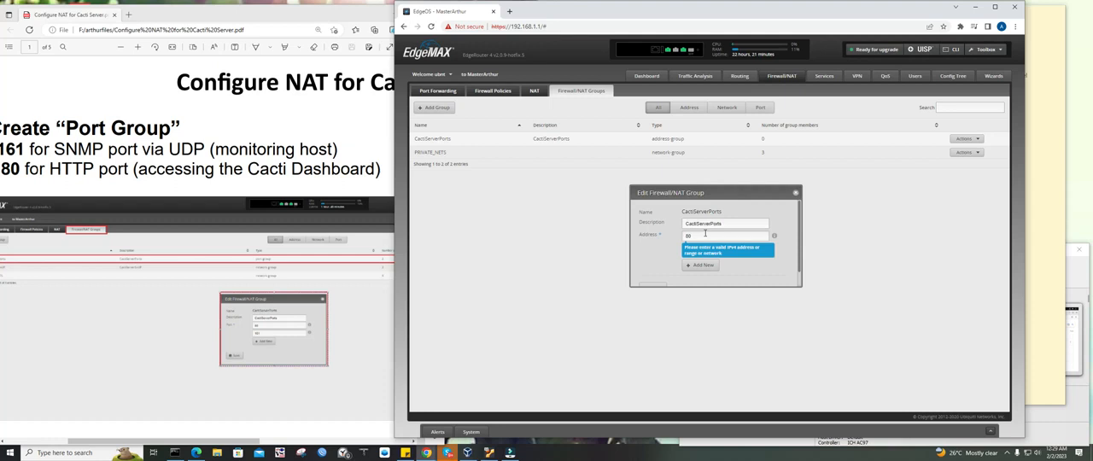
scroll(705, 232, "down", 1)
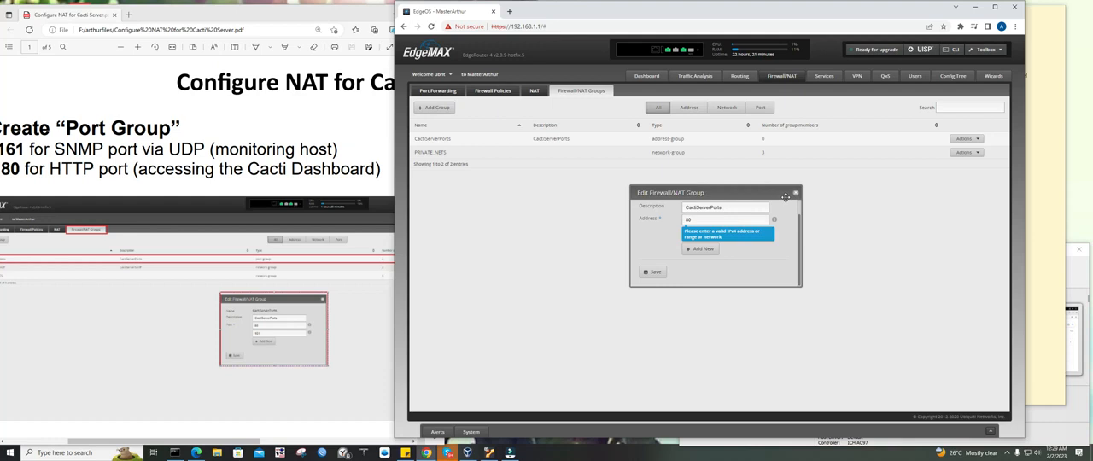
scroll(714, 260, "up", 1)
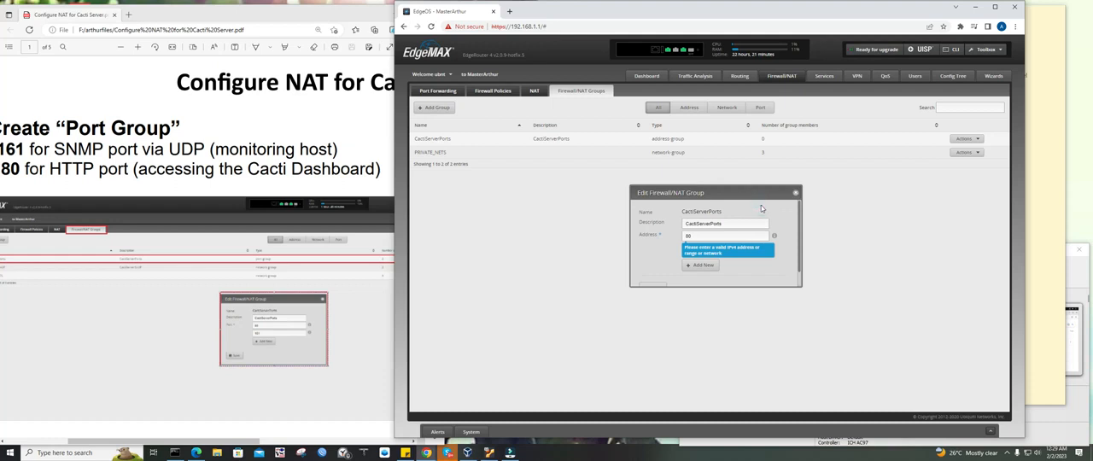
left_click(795, 194)
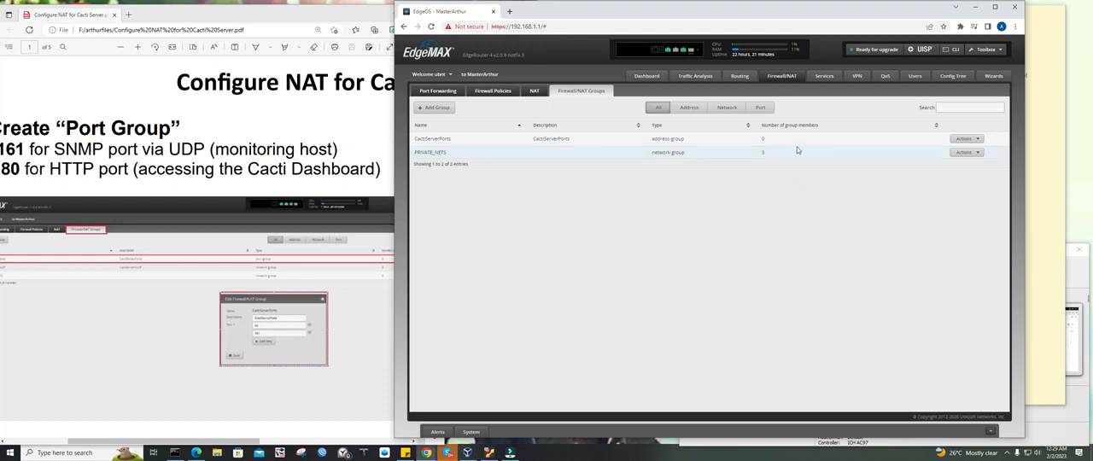
Delete the CactiServerPorts address group
left_click(965, 138)
left_click(968, 161)
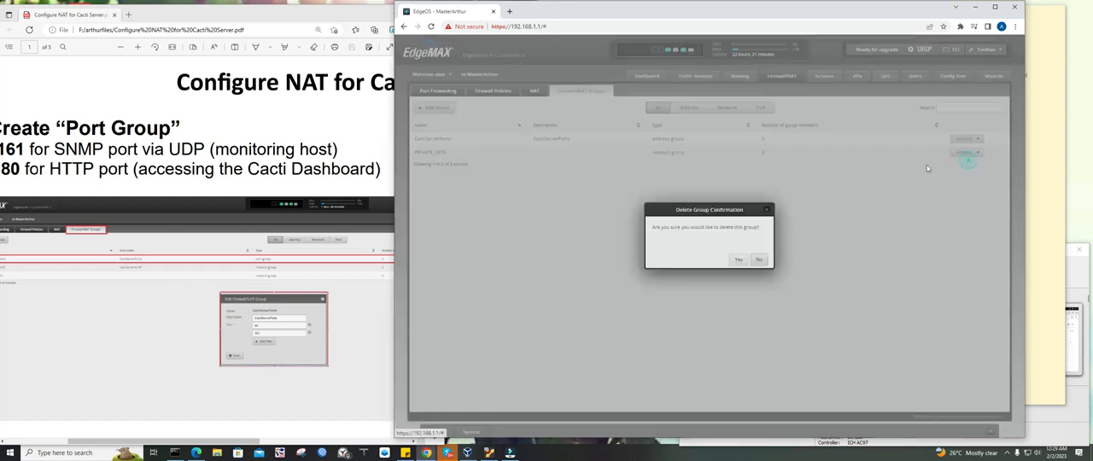
left_click(738, 259)
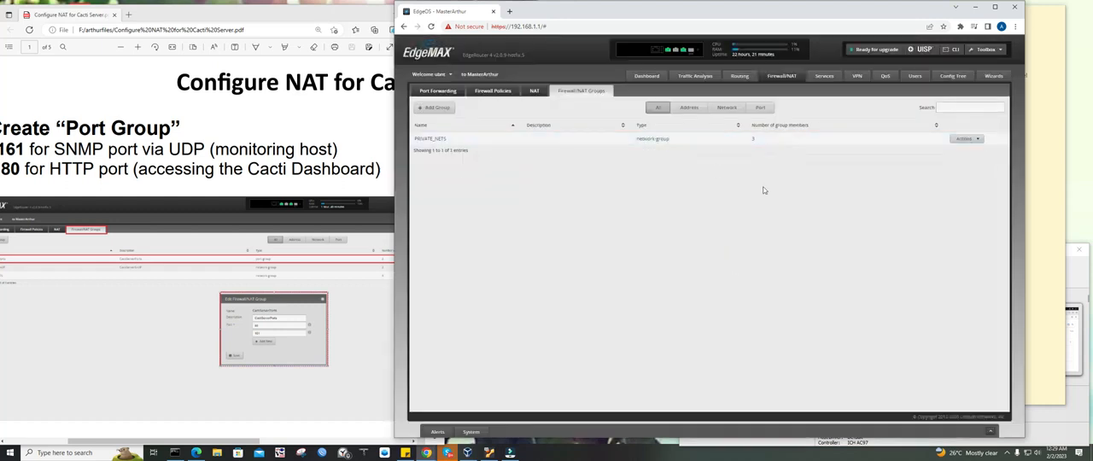
Create a firewall/NAT group named CactiServerPorts with the same text as description and the Port Group type
left_click(436, 107)
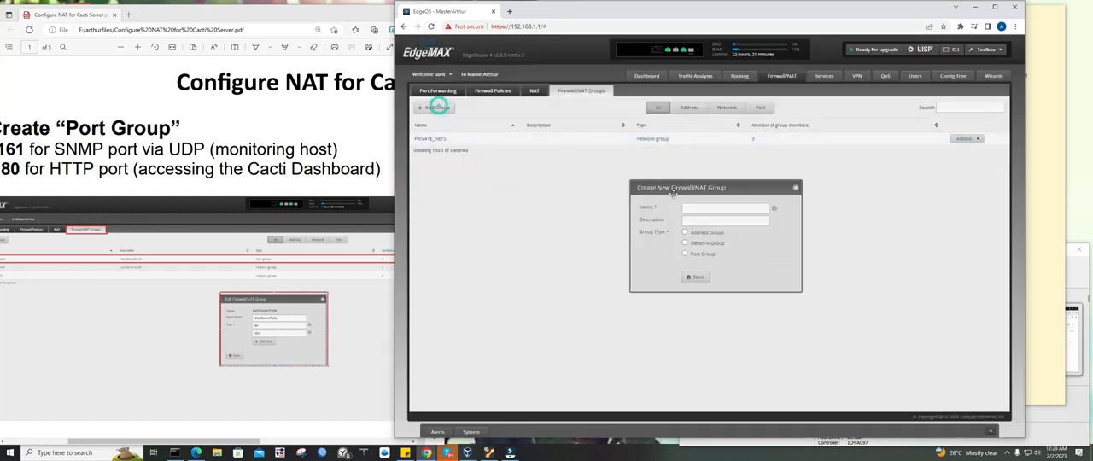
left_click(714, 212)
left_click(738, 240)
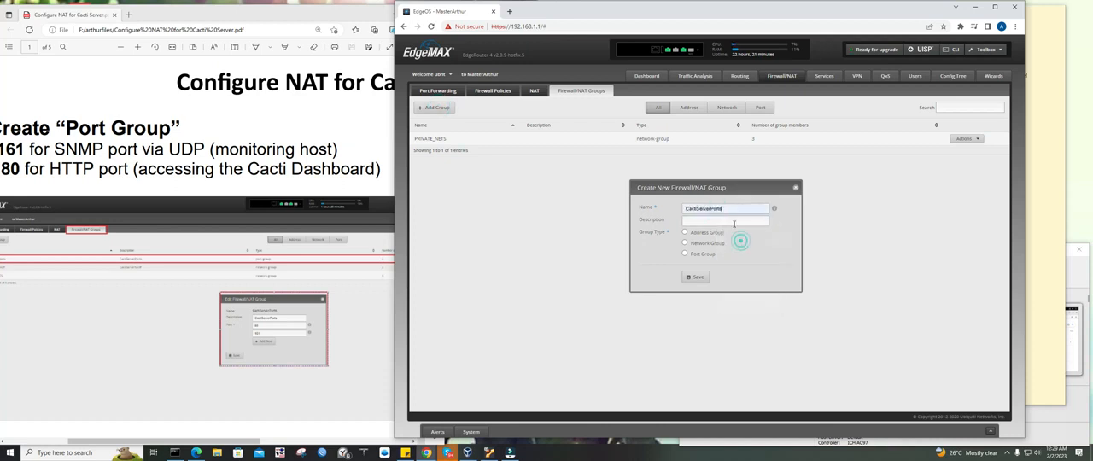
double_click(725, 210)
left_click(721, 220)
left_click(724, 228)
left_click(703, 253)
left_click(698, 278)
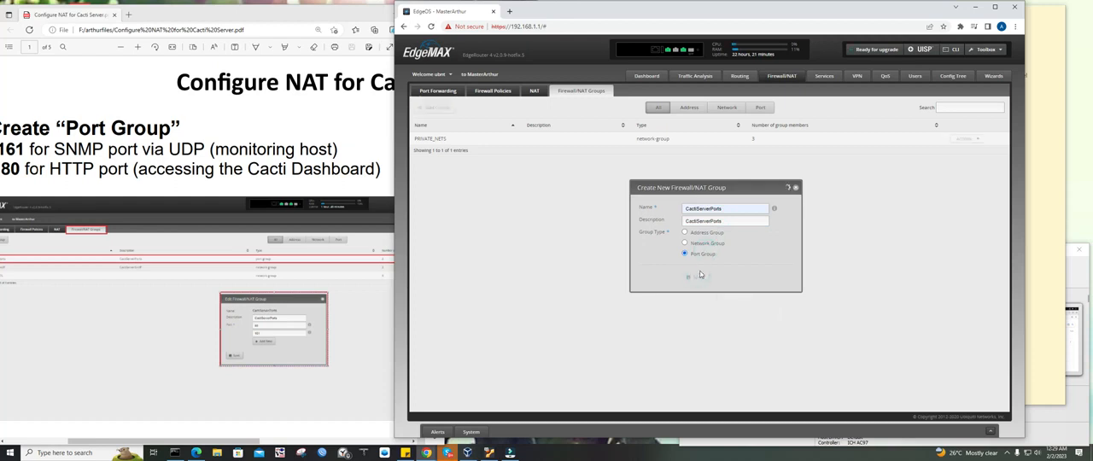
Add ports 80 and 161 to the CactiServerPorts group, save it and close its editor
left_click(967, 139)
left_click(965, 157)
left_click(732, 236)
type("80")
left_click(705, 249)
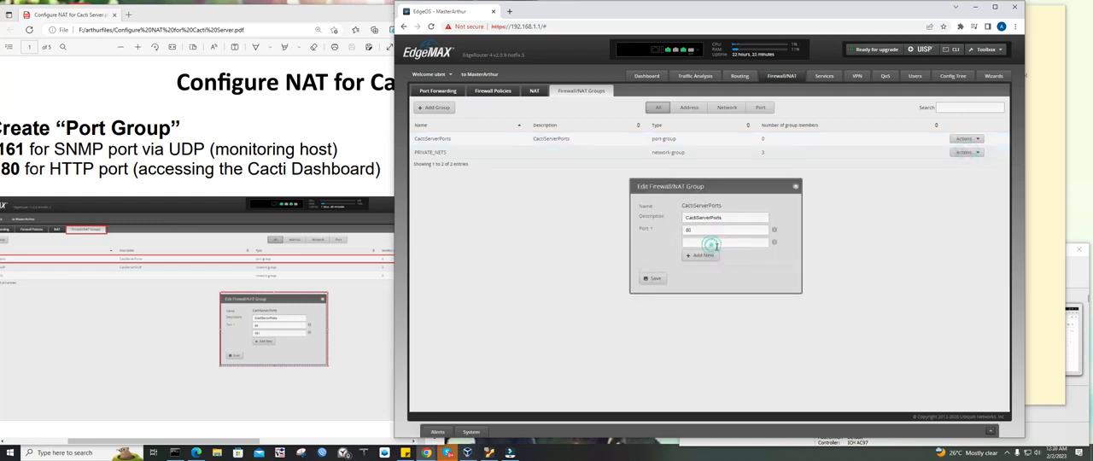
left_click(722, 242)
type("8")
left_click(659, 280)
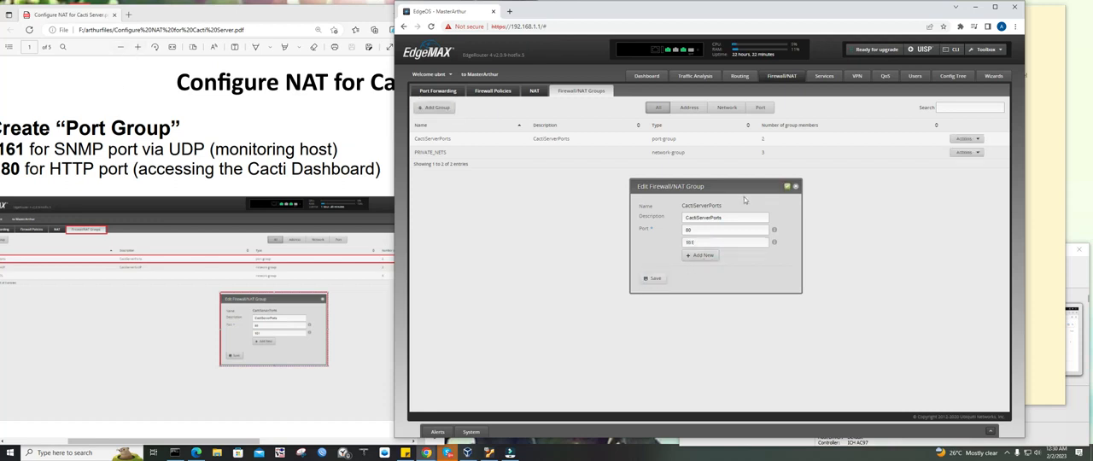
left_click(795, 189)
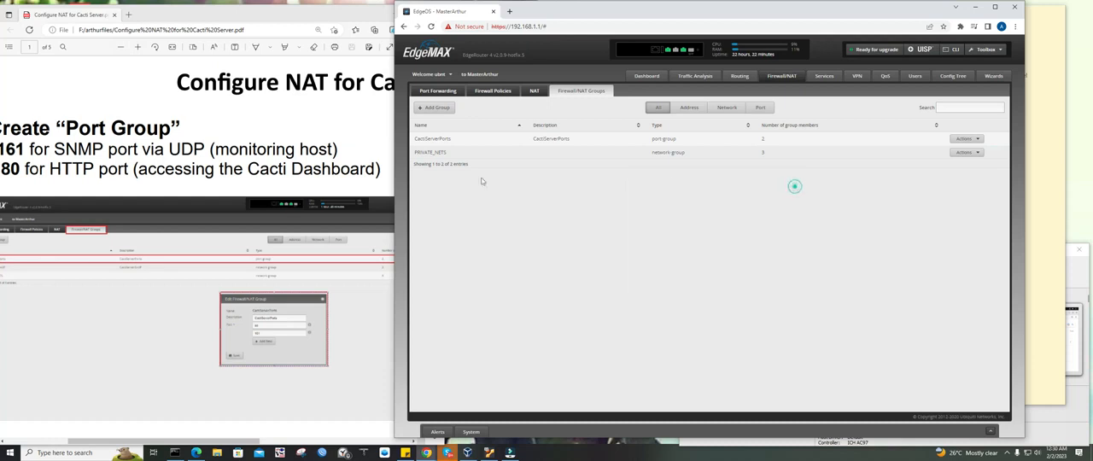
Shift the router window clear of the PDF guide and highlight the guide's Create "Network Group/Address Group" heading
left_click(121, 48)
left_click(122, 49)
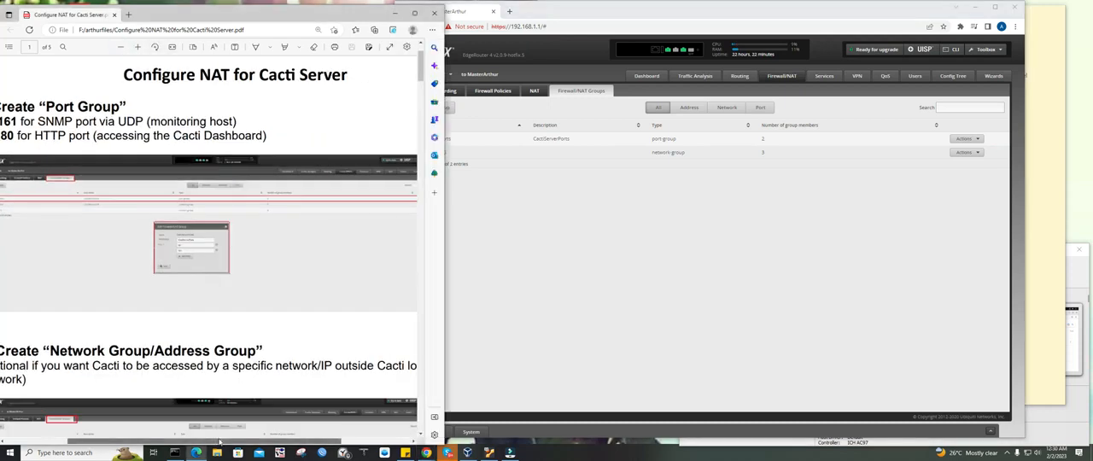
left_click_drag(188, 440, 184, 439)
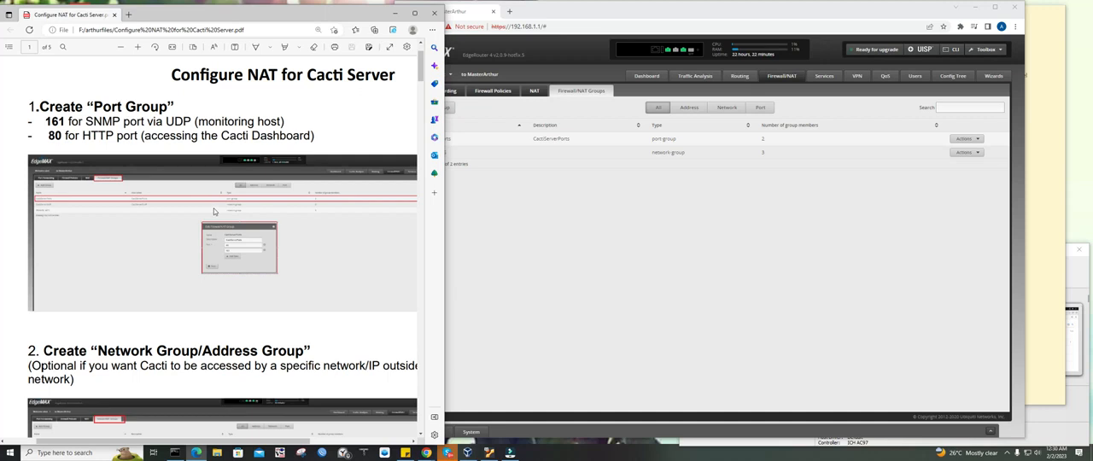
left_click(459, 189)
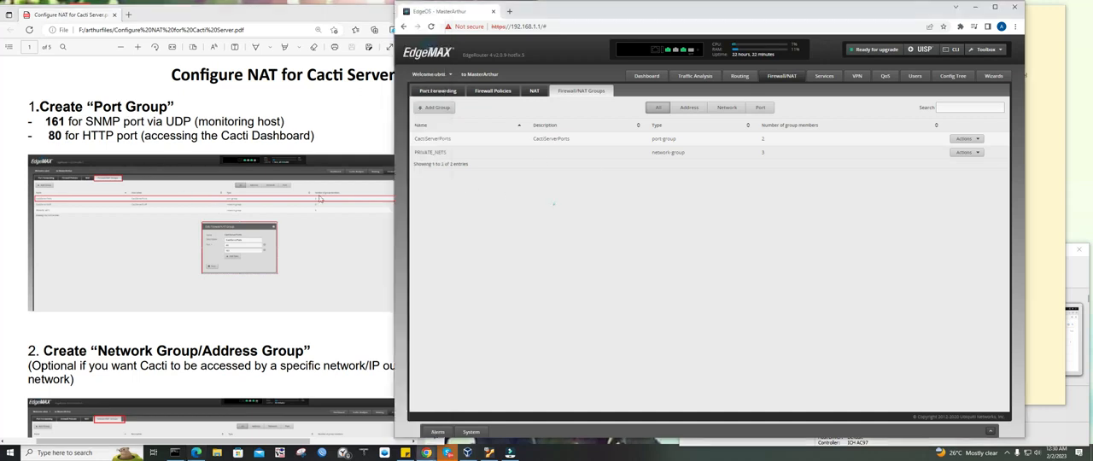
left_click_drag(572, 13, 592, 15)
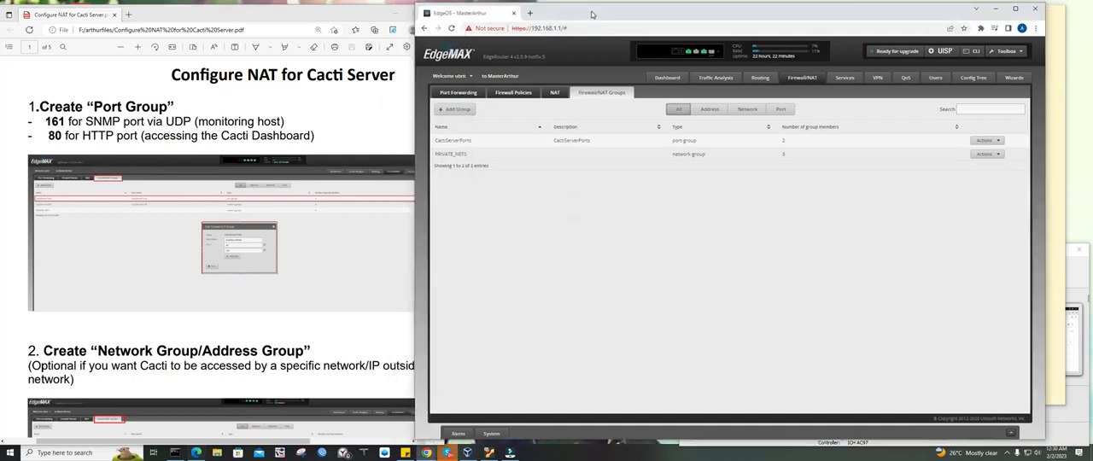
scroll(280, 309, "down", 3)
left_click_drag(43, 231, 311, 232)
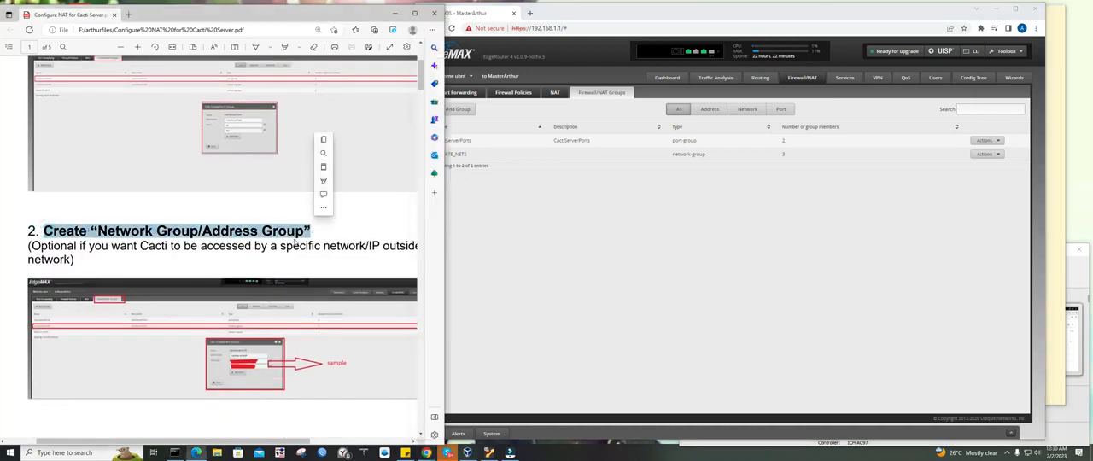
Start a new firewall/NAT group named CactiServerSrcIP and use the same text as its description
left_click(669, 195)
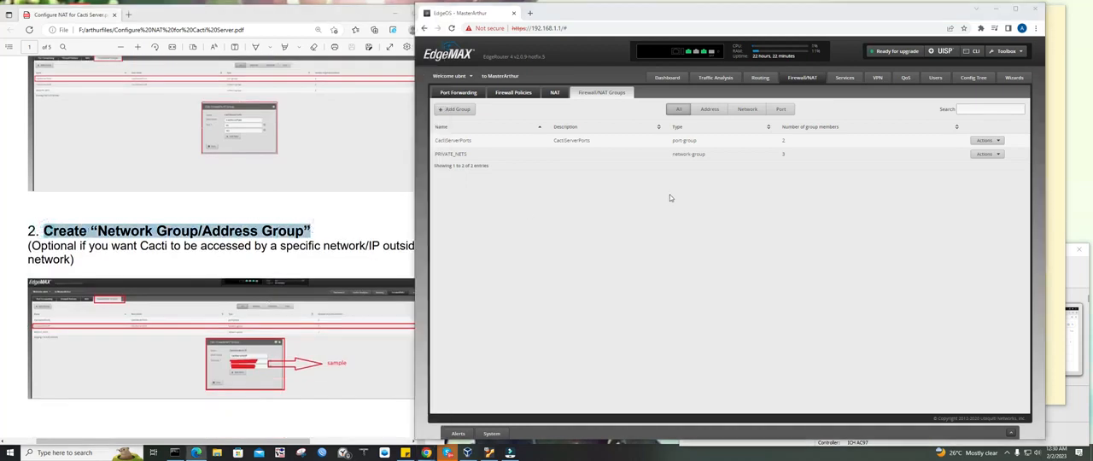
left_click(469, 109)
left_click(731, 209)
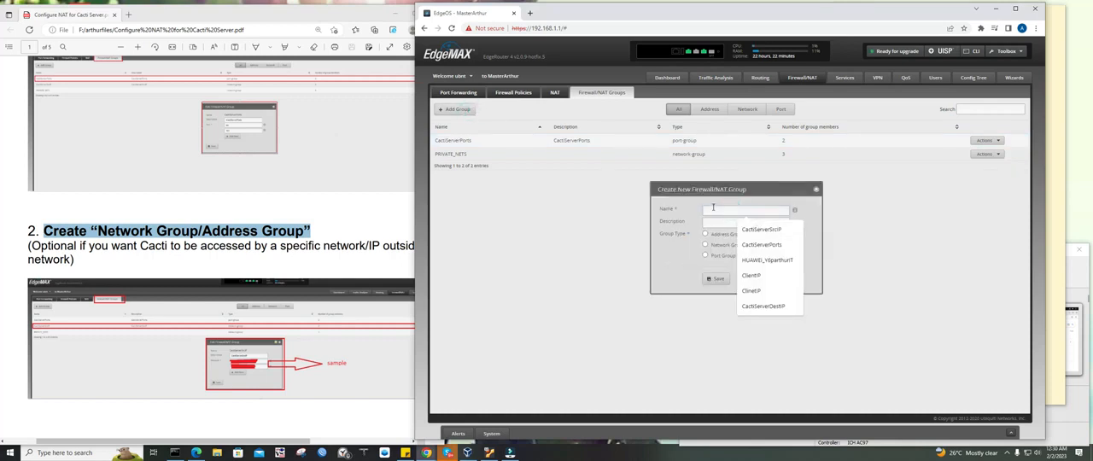
type("Cac")
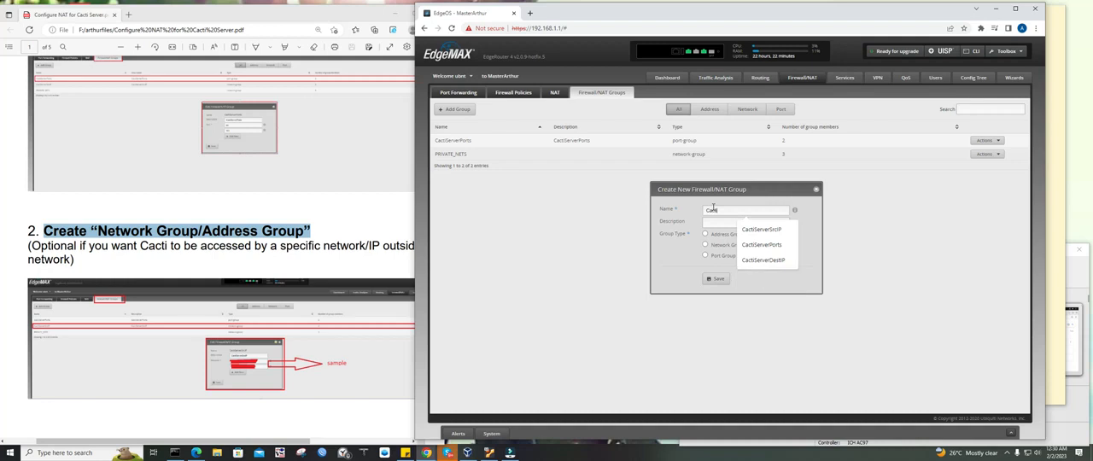
type("tiServerSrcIP")
double_click(713, 209)
key("ctrl+c")
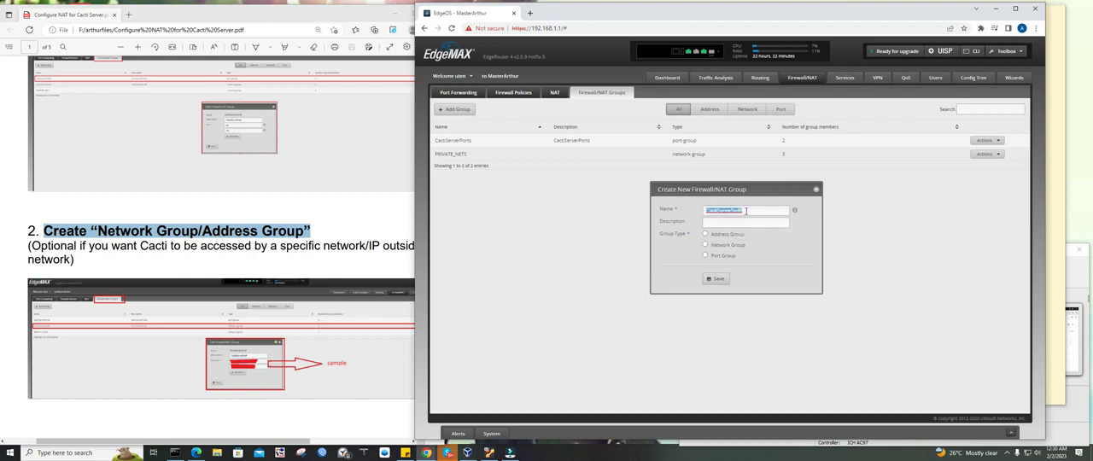
left_click(741, 223)
key("ctrl+v")
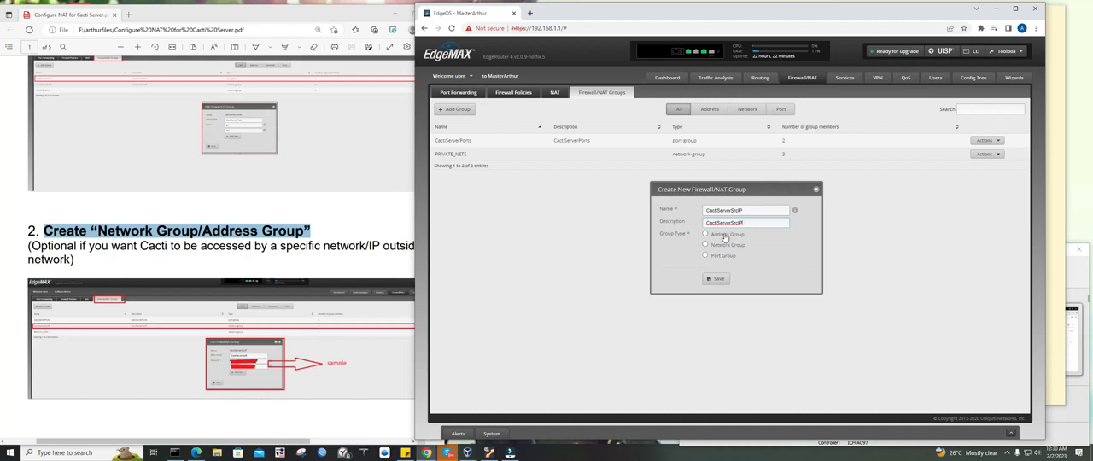
Set the new group's type to Network Group, checking it against the guide's "Network Group/Address Group" heading, and save the group
left_click(728, 236)
left_click(726, 245)
double_click(124, 230)
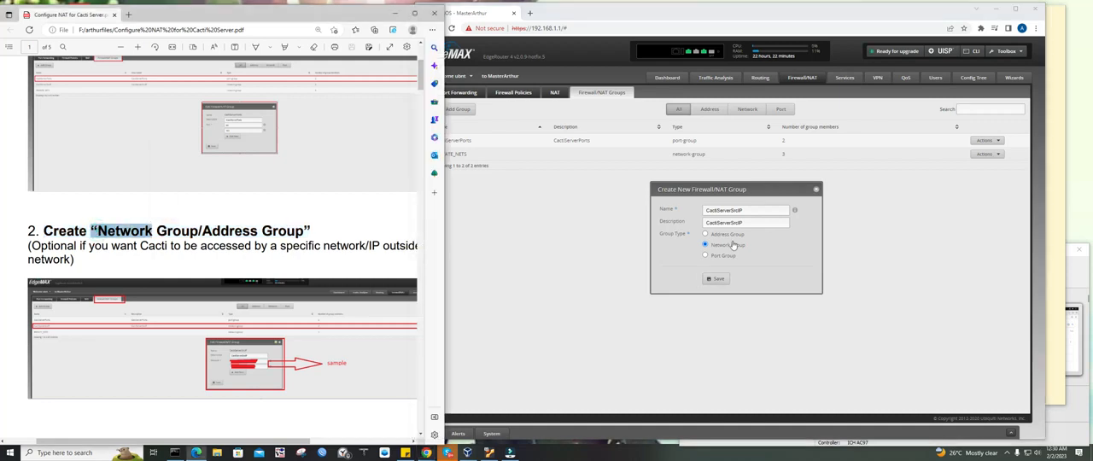
left_click(141, 231)
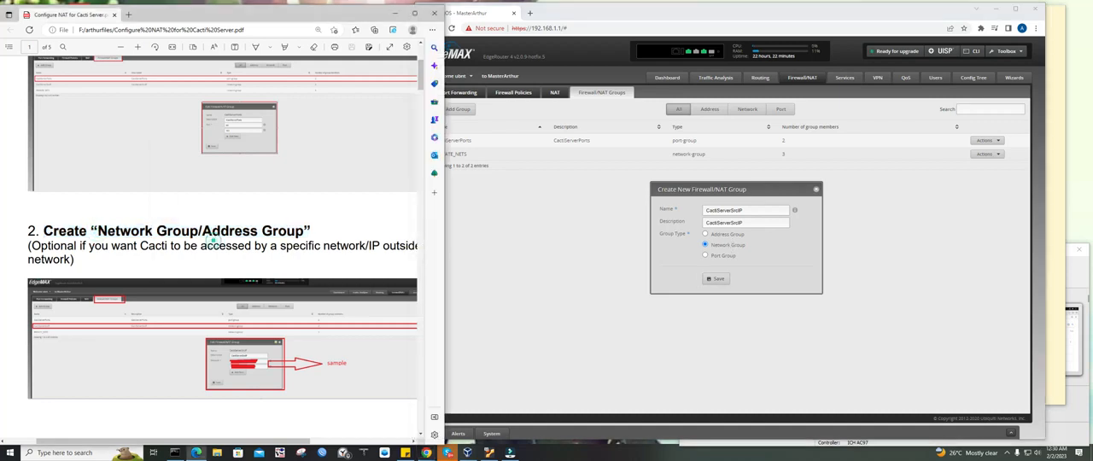
left_click_drag(310, 230, 204, 229)
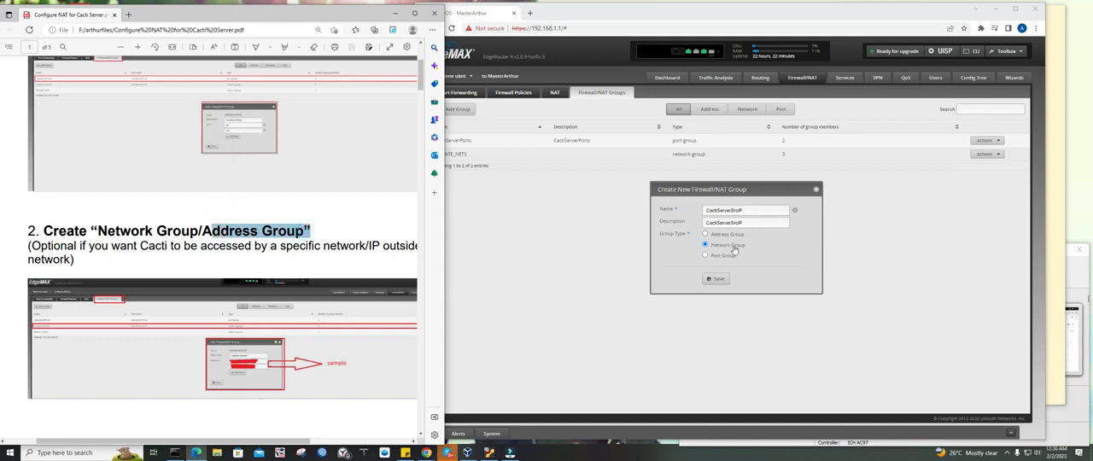
left_click(718, 278)
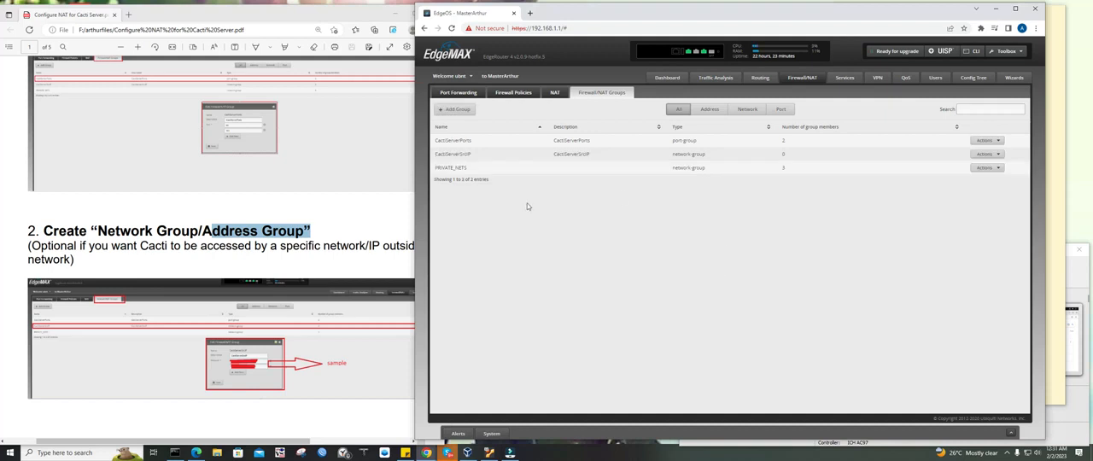
Move the router window clear of the PDF guide and open the CactiServerSrcIP group's configuration for editing
left_click(503, 155)
scroll(397, 221, "down", 3)
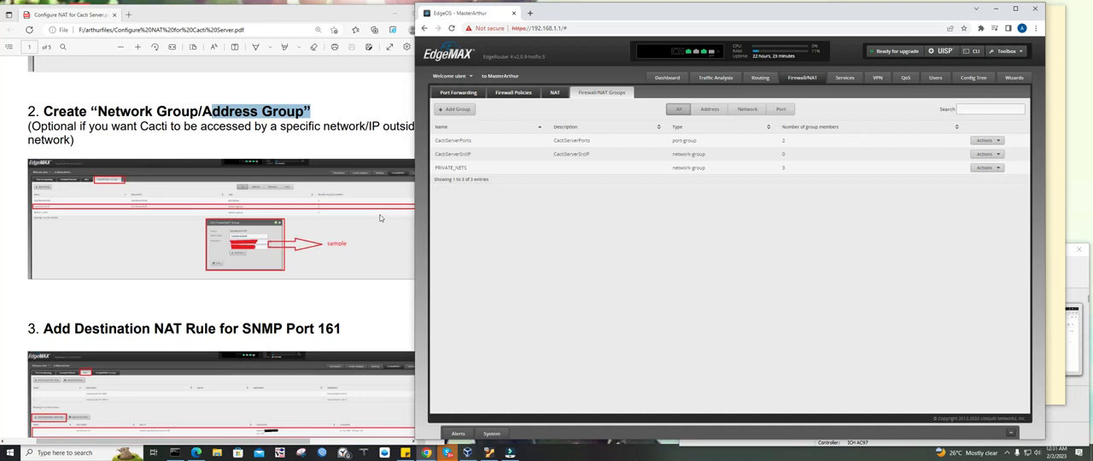
left_click_drag(571, 16, 601, 24)
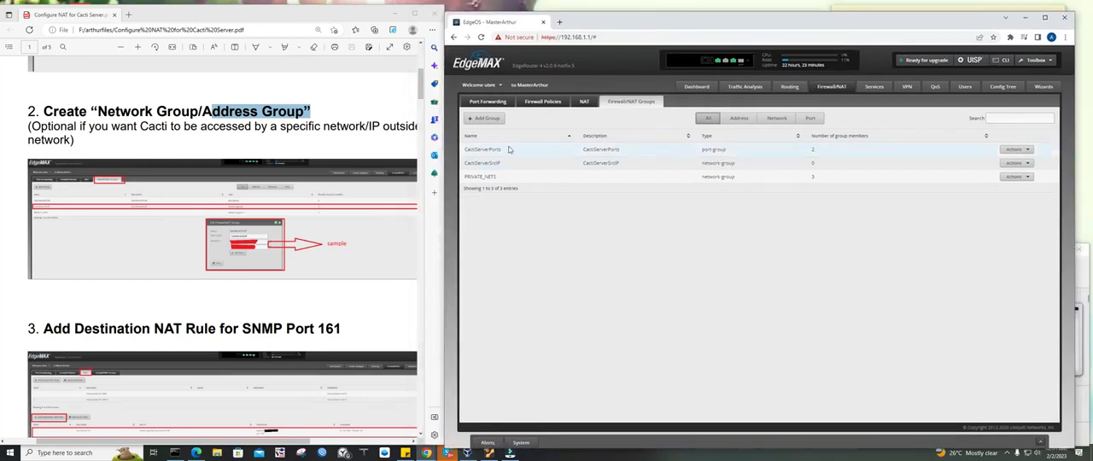
left_click(1017, 162)
left_click(1021, 174)
Add the two source networks to CactiServerSrcIP using the sticky note as reference, save the group and close its editor
left_click(757, 247)
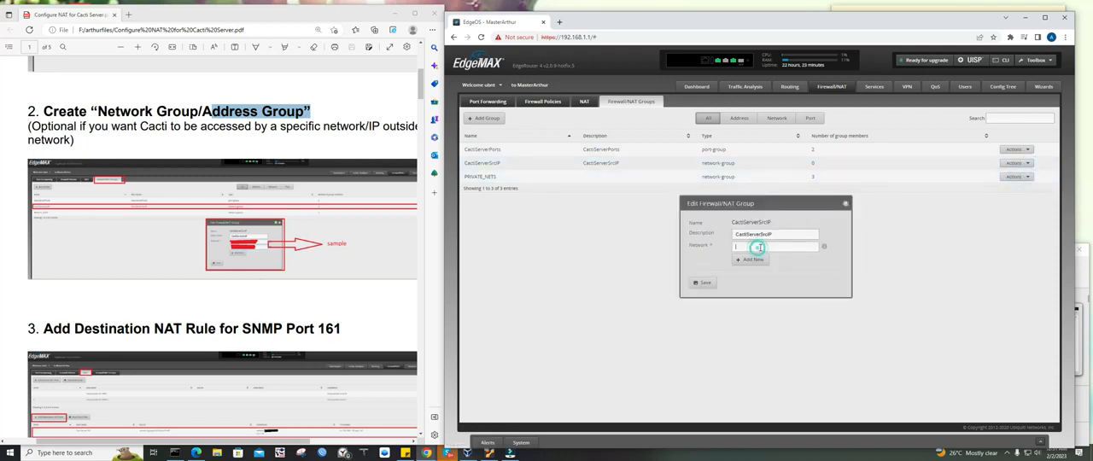
left_click(405, 452)
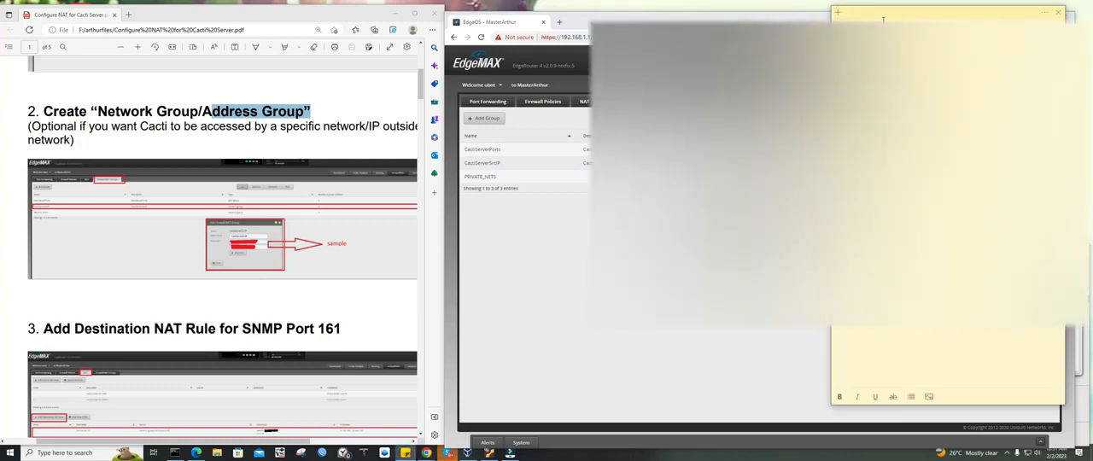
left_click_drag(891, 22, 286, 43)
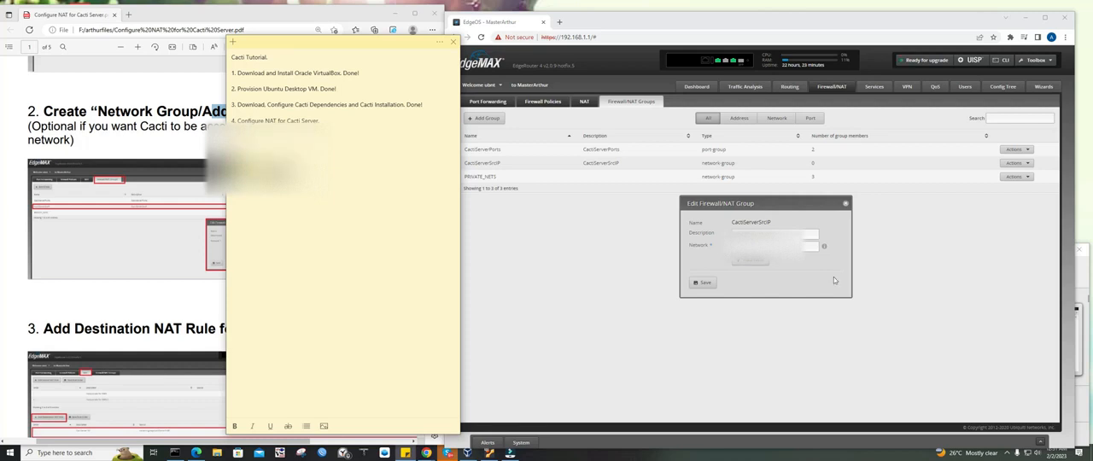
left_click(751, 261)
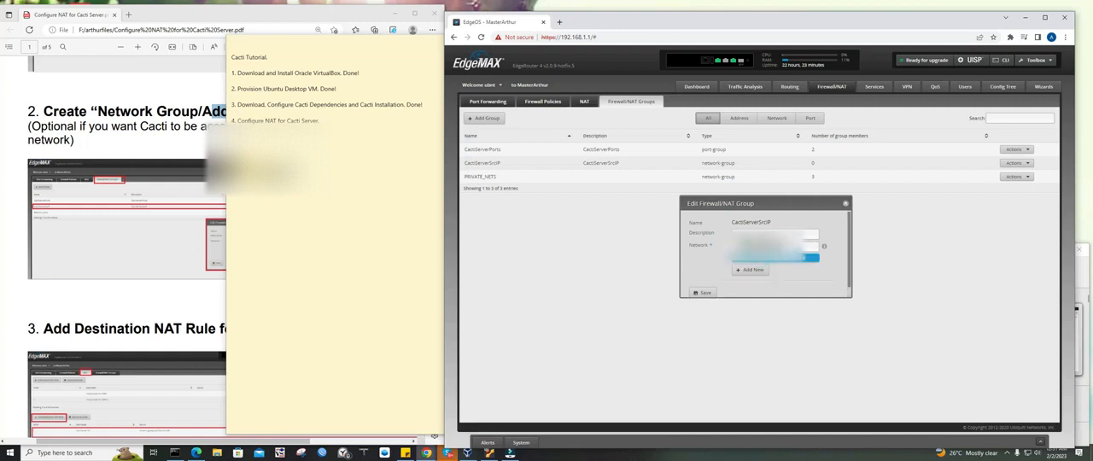
left_click(803, 257)
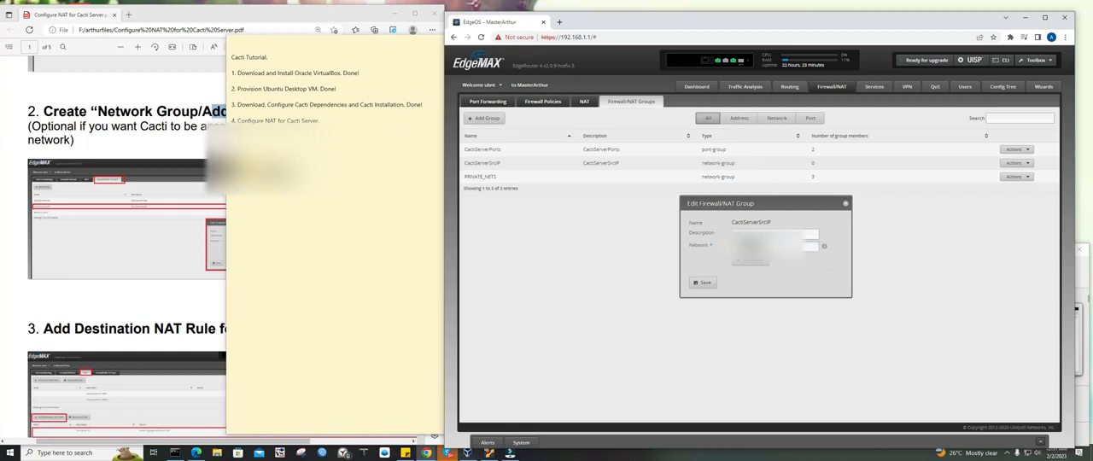
left_click(323, 168)
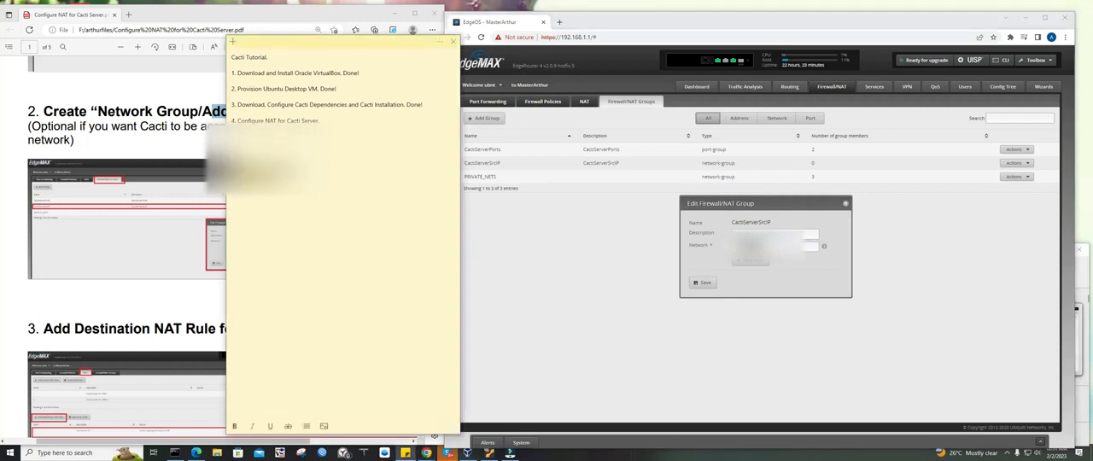
left_click(748, 263)
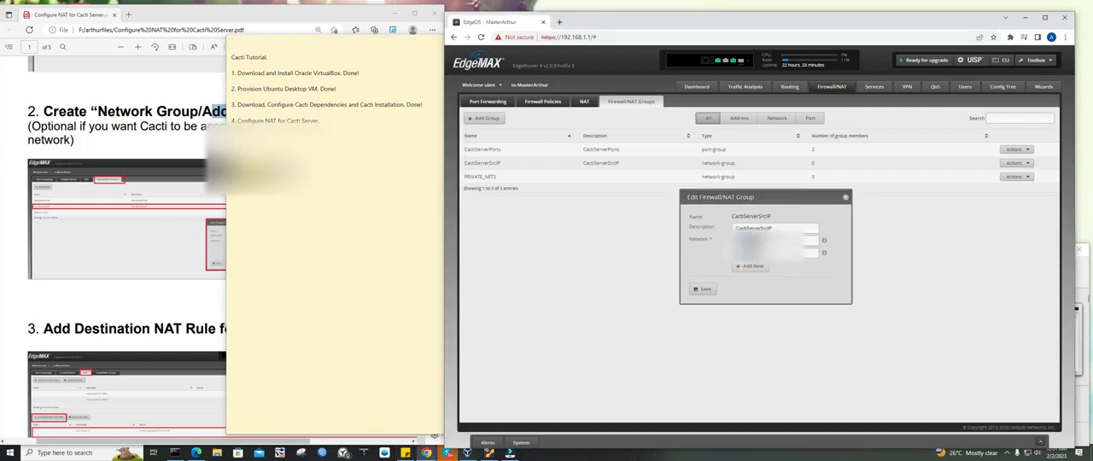
left_click(702, 289)
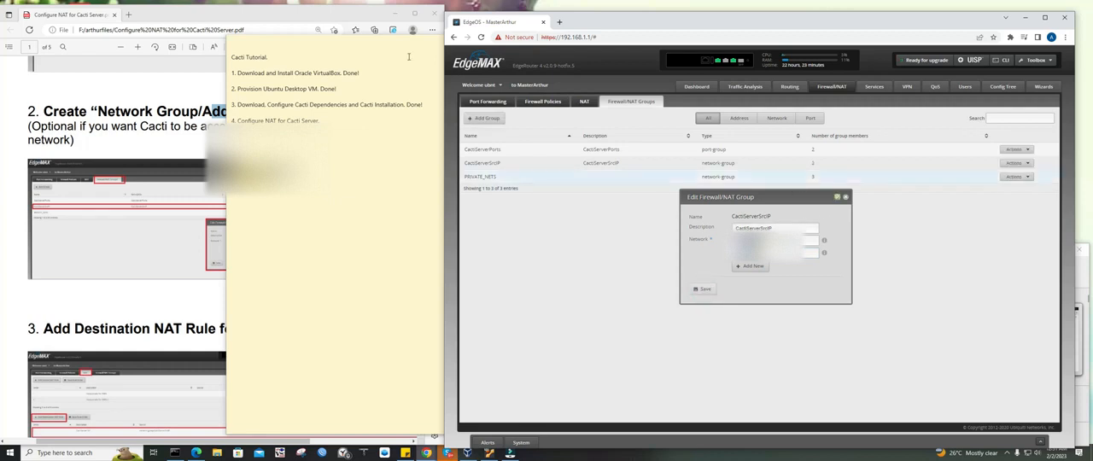
left_click(241, 17)
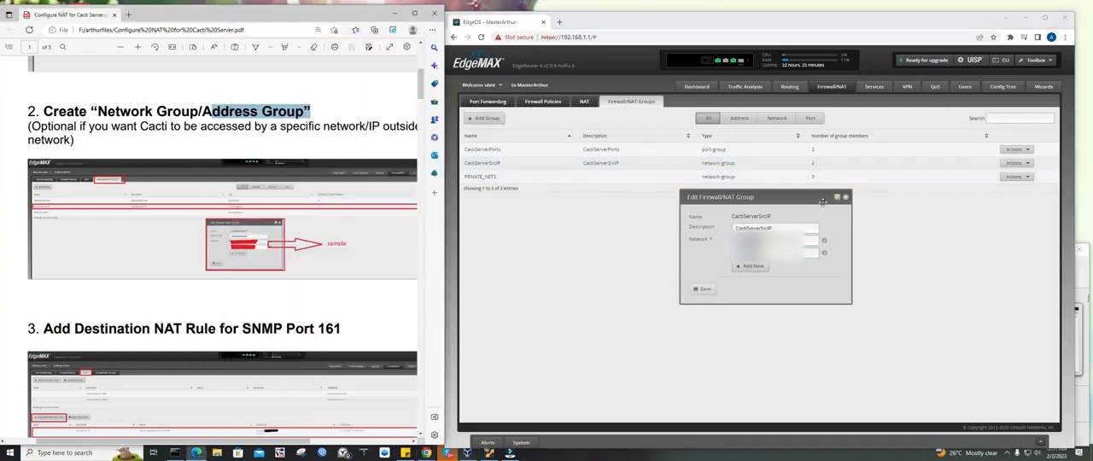
left_click(845, 198)
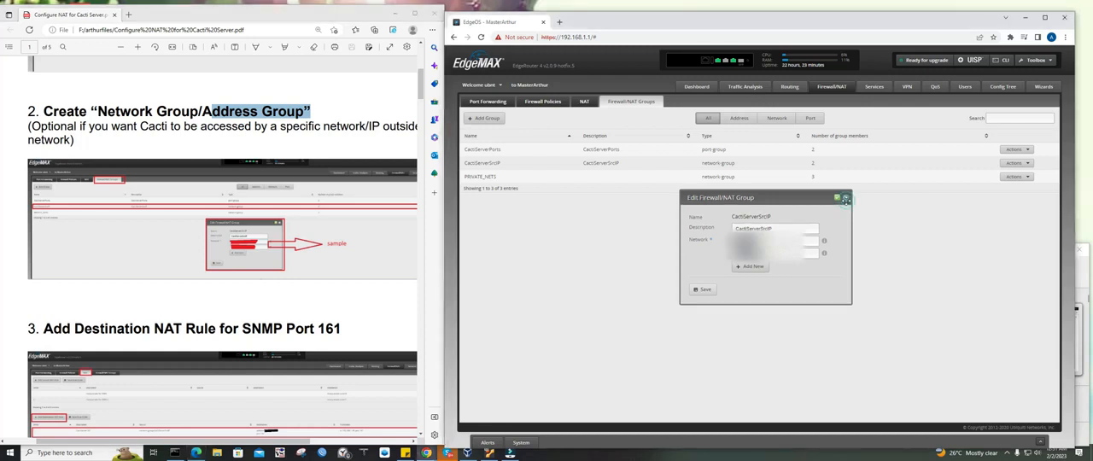
left_click(843, 199)
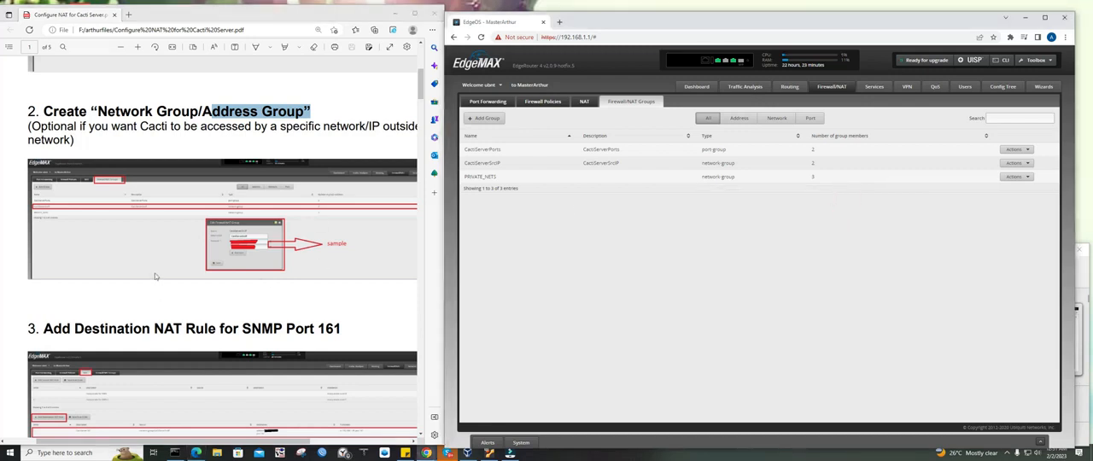
Highlight the guide's "Add Destination NAT Rule for SNMP Port 161" heading and enlarge the page to read its screenshot
left_click_drag(29, 111, 211, 126)
left_click(208, 183)
scroll(213, 201, "down", 3)
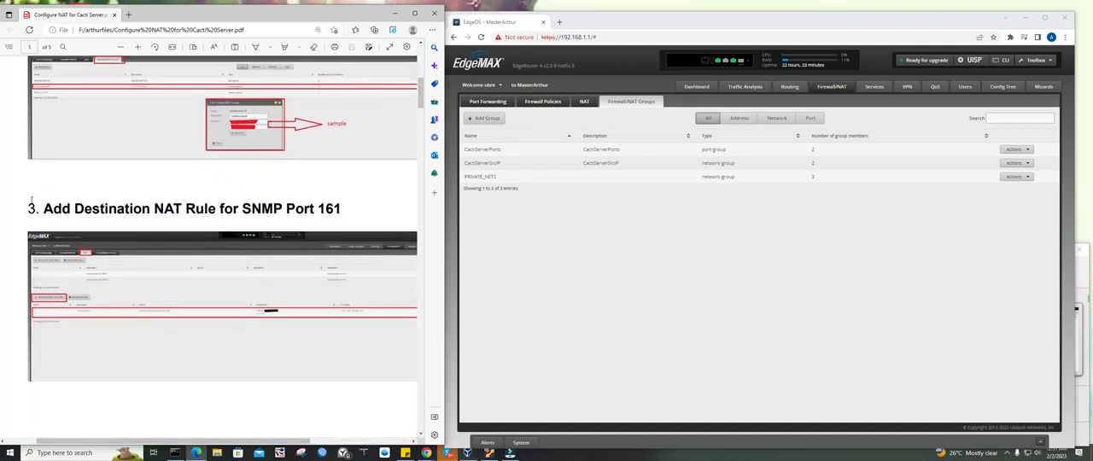
left_click_drag(29, 209, 343, 200)
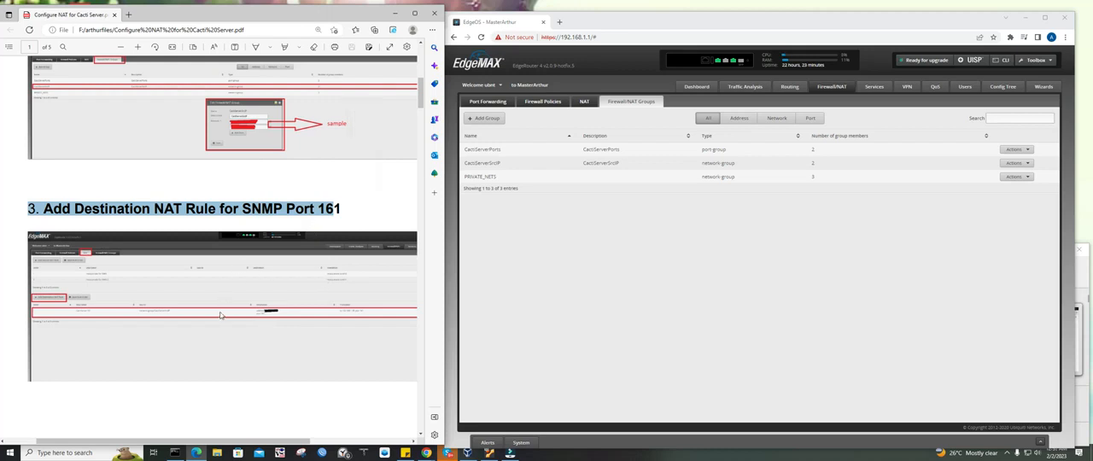
scroll(220, 315, "down", 1)
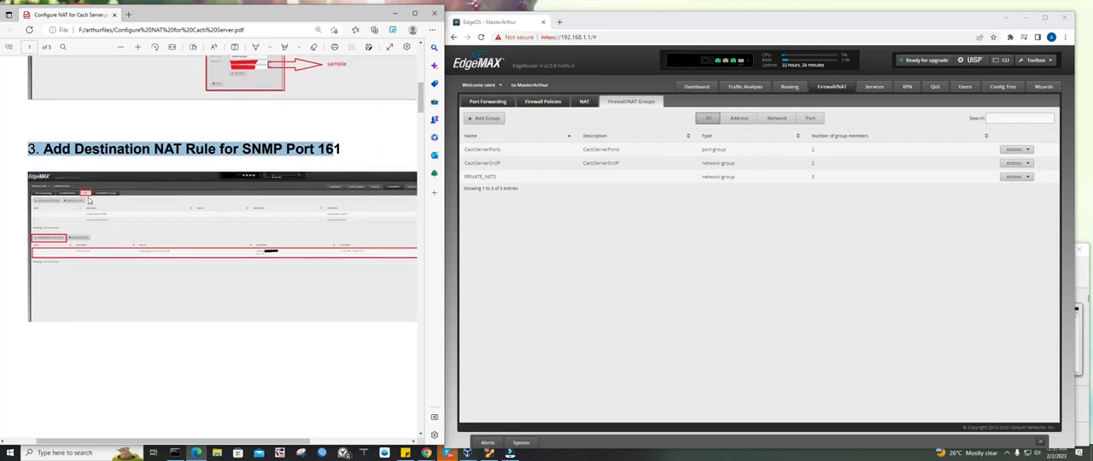
left_click(137, 47)
left_click(138, 47)
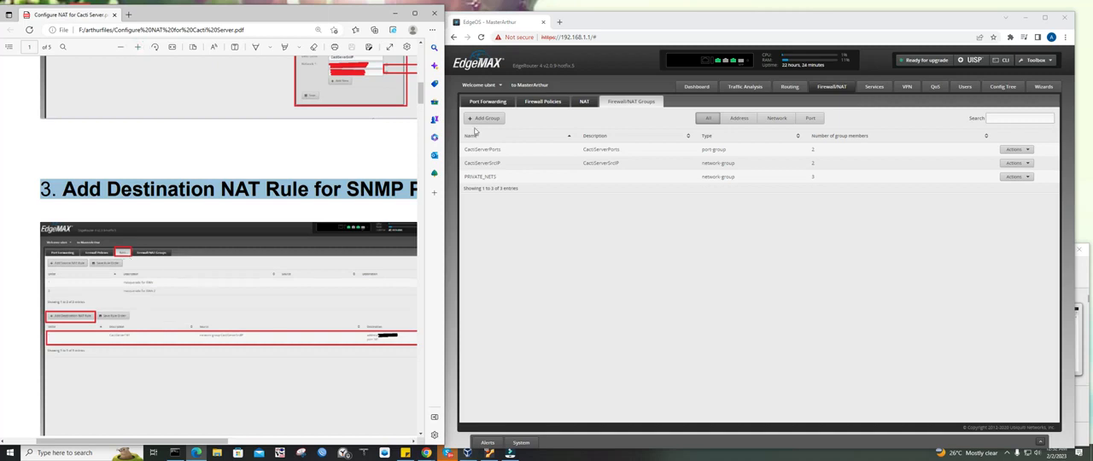
Start a new destination NAT rule and display the guide's sample Destination NAT Rule Configuration beside it
left_click(584, 102)
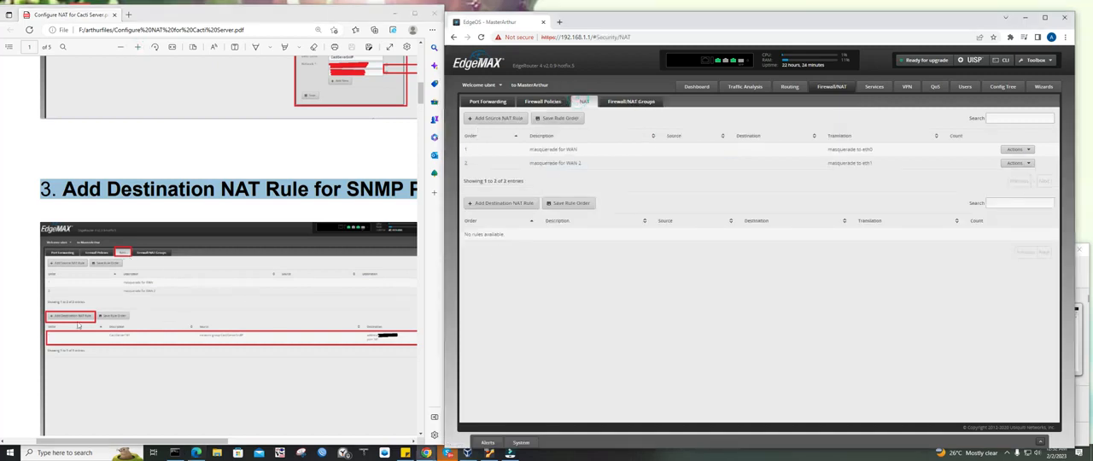
left_click(519, 208)
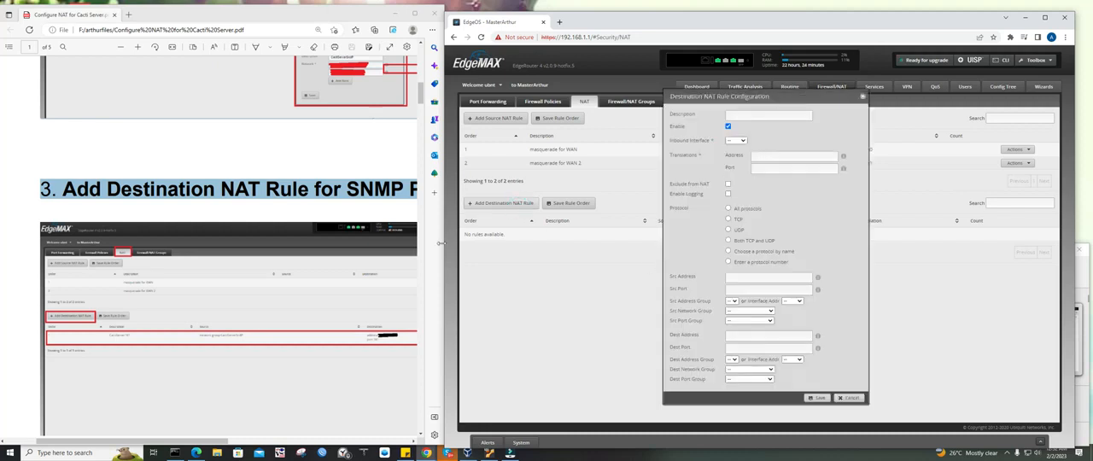
scroll(333, 316, "down", 4)
scroll(333, 317, "down", 5)
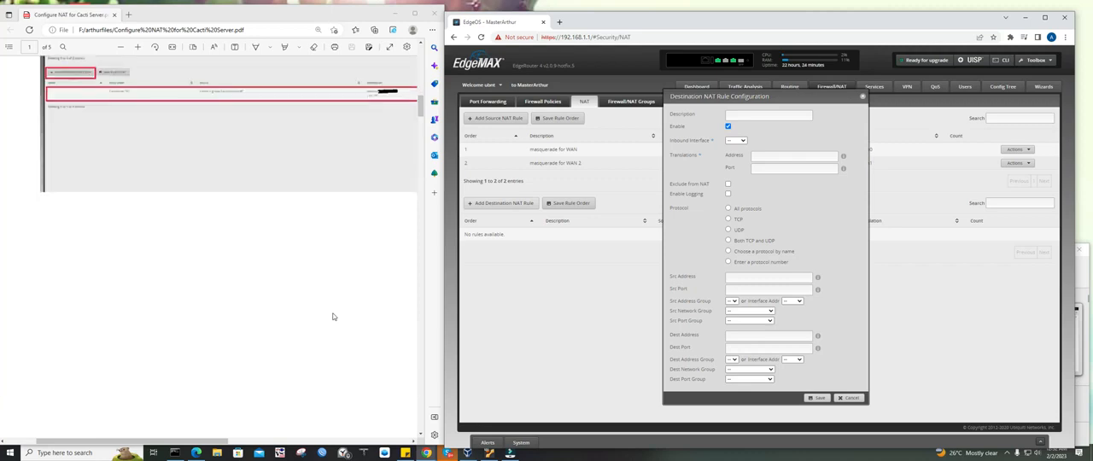
scroll(333, 317, "up", 1)
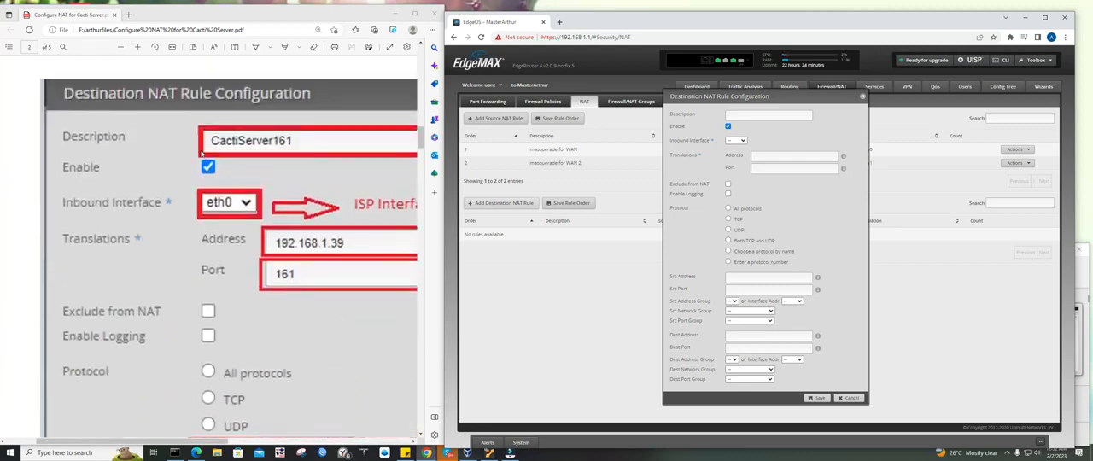
left_click(122, 47)
left_click(122, 47)
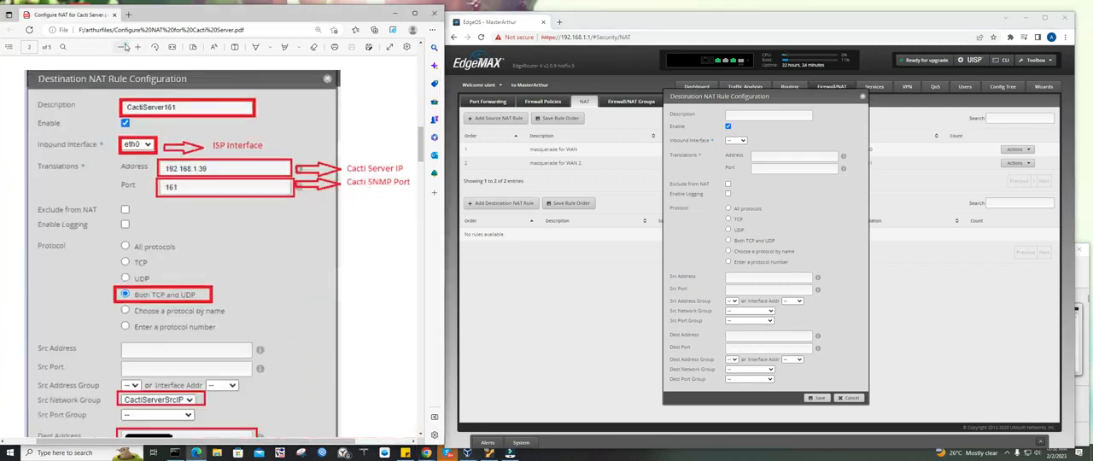
left_click(122, 47)
scroll(173, 153, "up", 1)
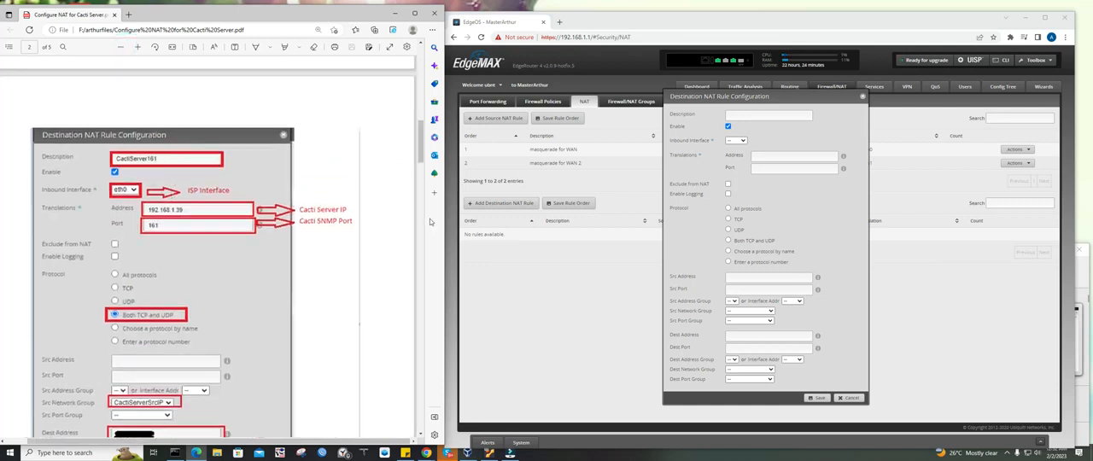
Set the destination NAT rule's description to CactiServer161 and its inbound interface to eth0
left_click(790, 115)
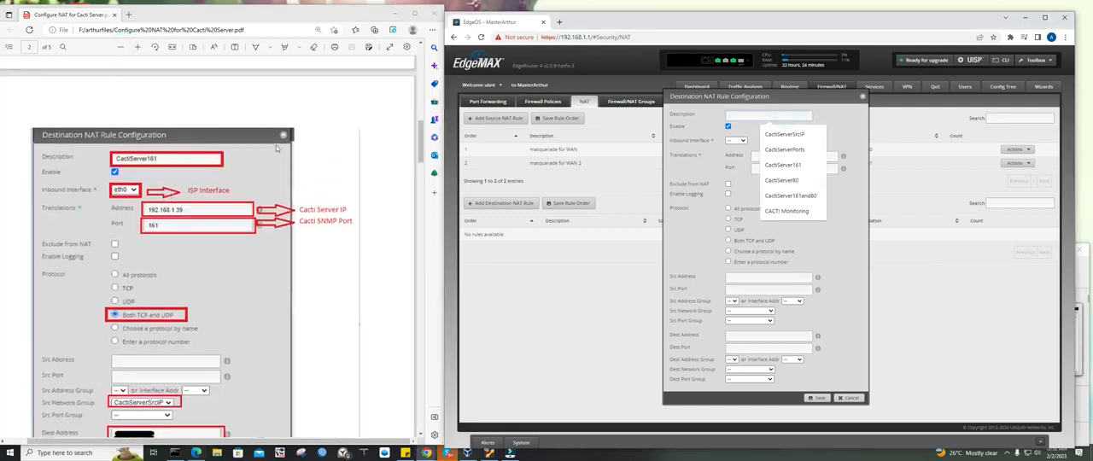
type("CactiServer1")
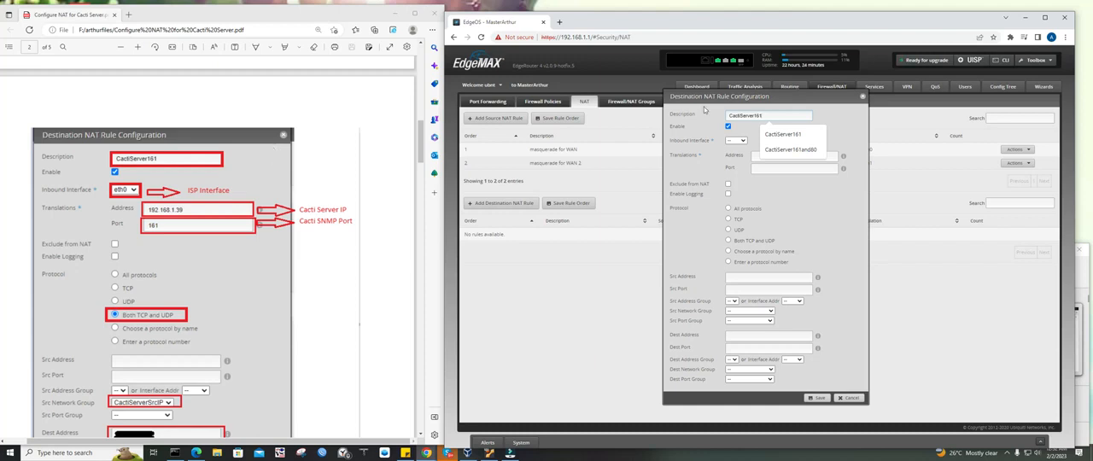
type("61")
left_click(737, 141)
left_click(735, 153)
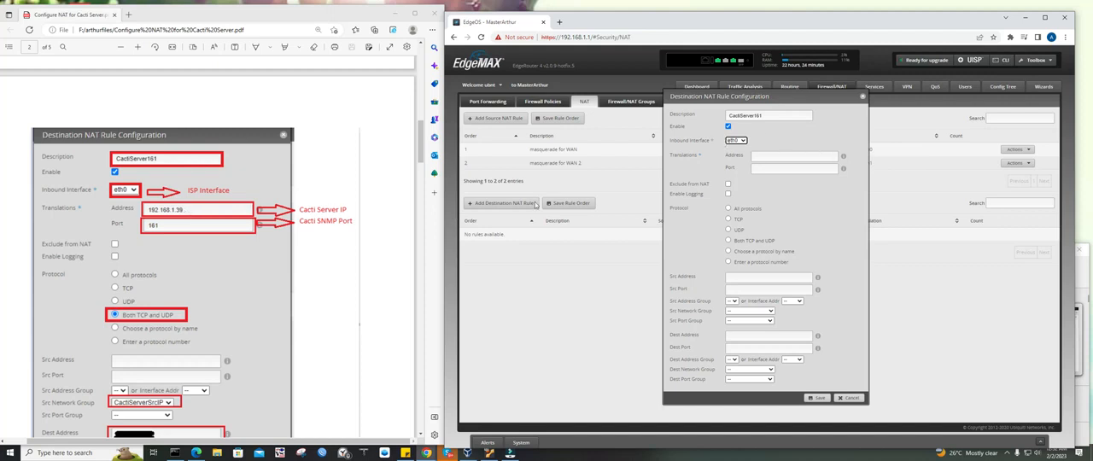
Set the rule's translation address to 192.168.1.39, the Cacti host IP in the sticky note, and the translation port to 161
left_click(779, 155)
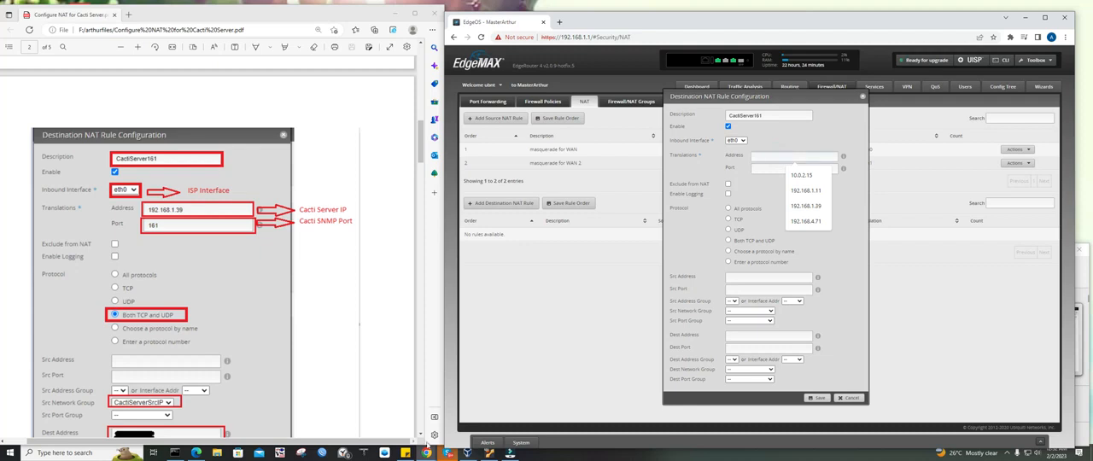
left_click(406, 453)
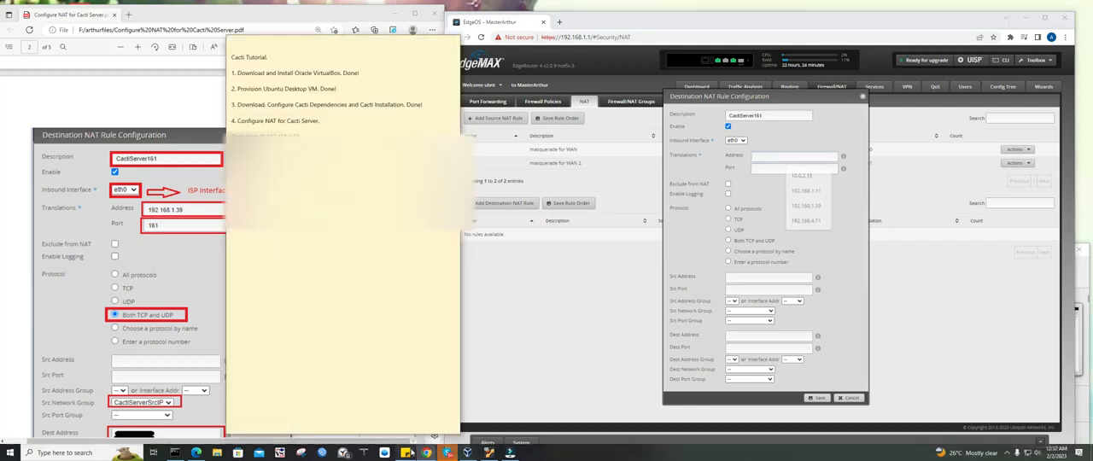
left_click_drag(365, 41, 442, 42)
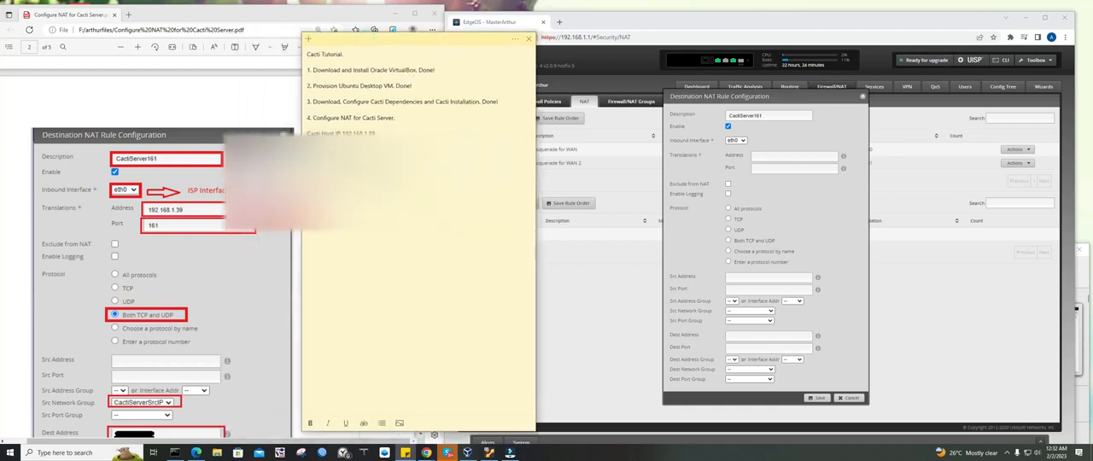
left_click_drag(376, 132, 341, 133)
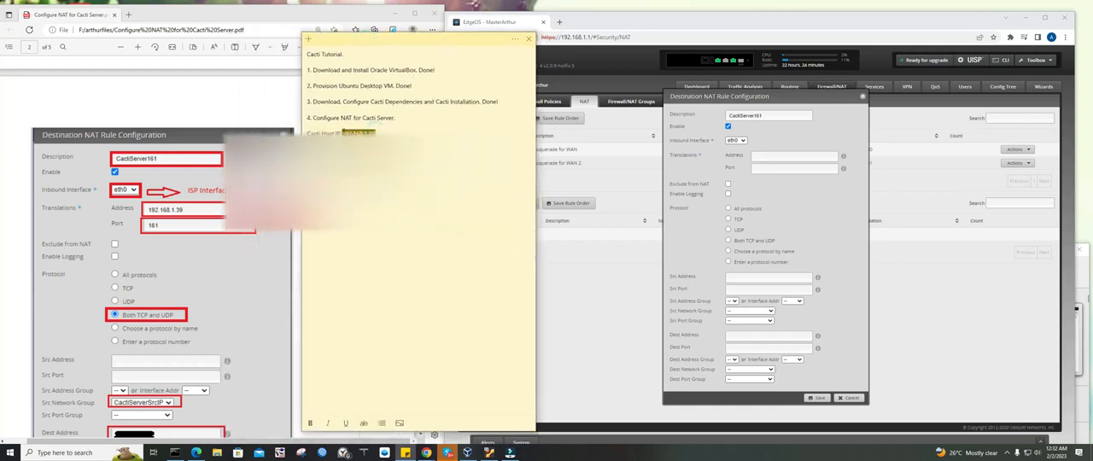
left_click(796, 156)
type("192.1")
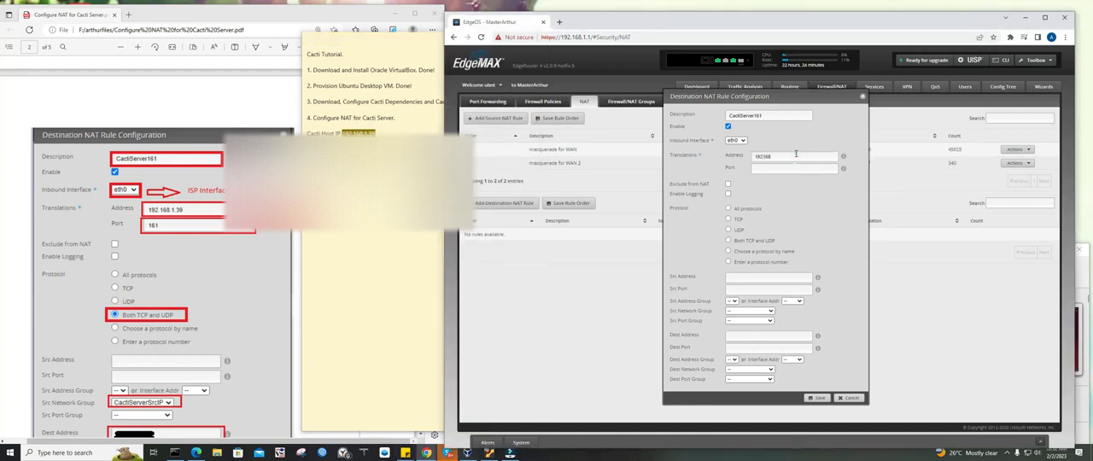
key("BackSpace")
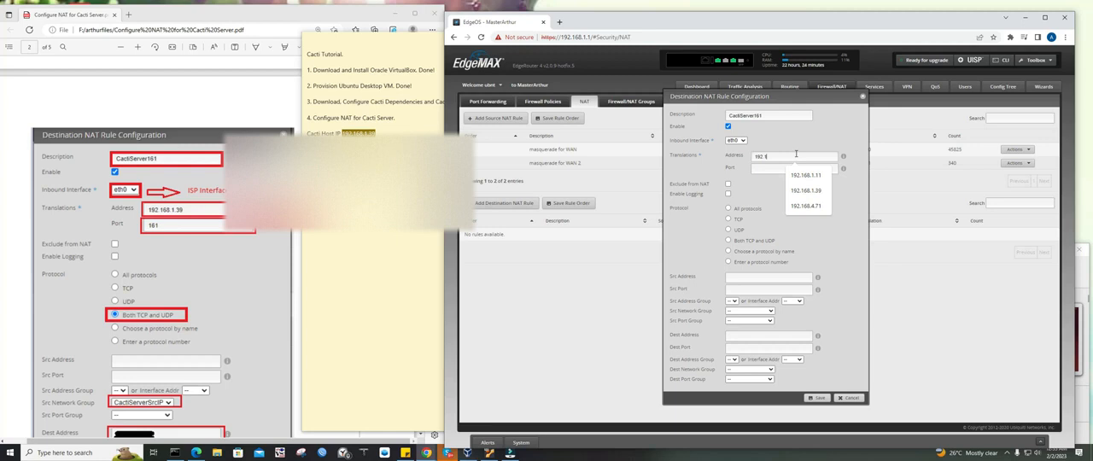
type(".168.1.39")
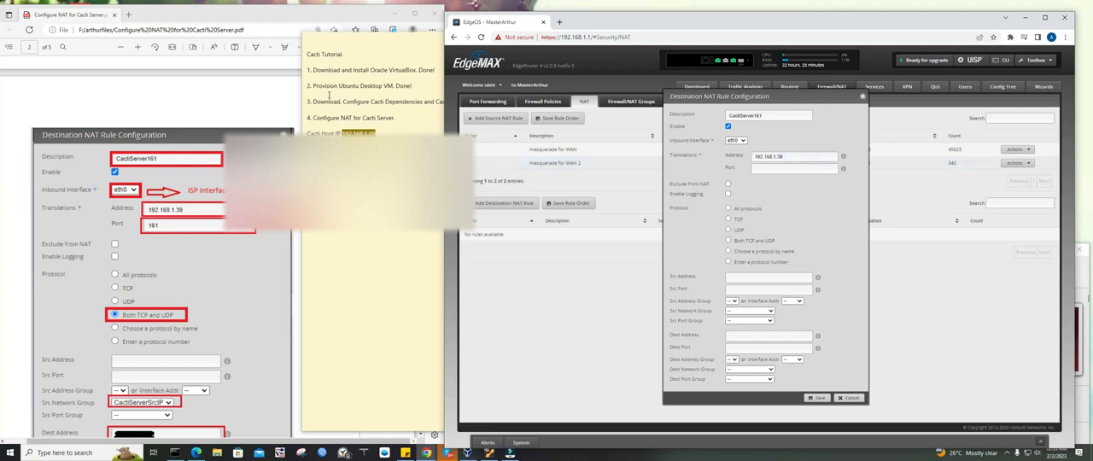
left_click(252, 171)
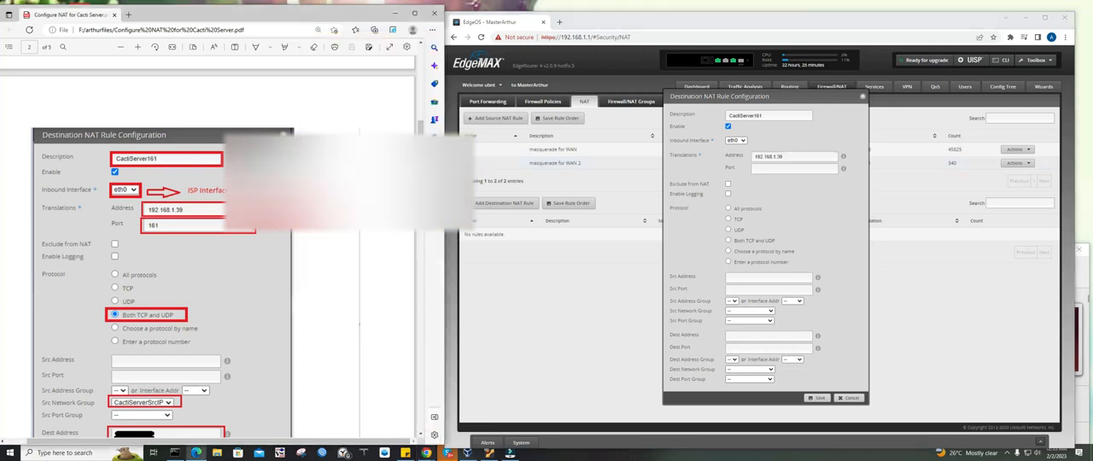
left_click(772, 170)
type("161")
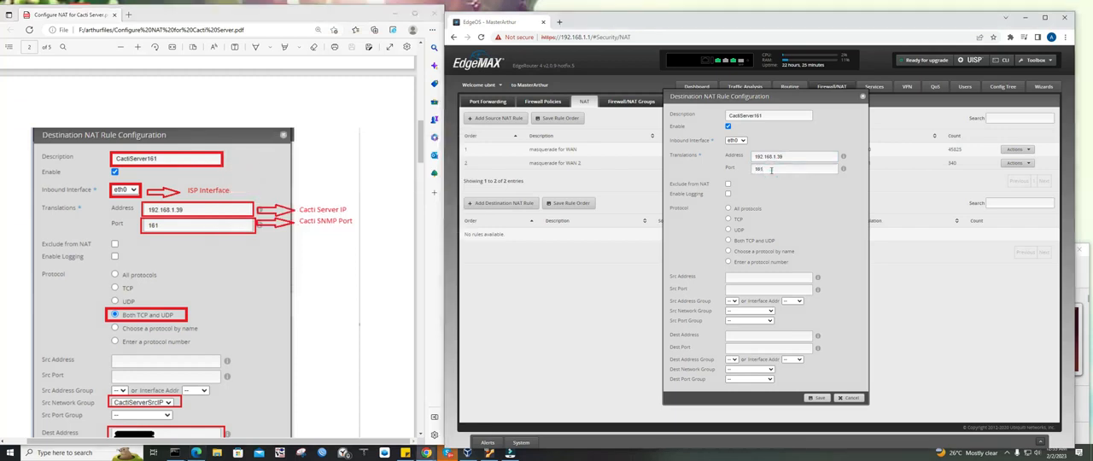
Set the CactiServer161 rule's protocol to Both TCP and UDP and its source network group to CactiServerSrcIP
scroll(246, 248, "down", 3)
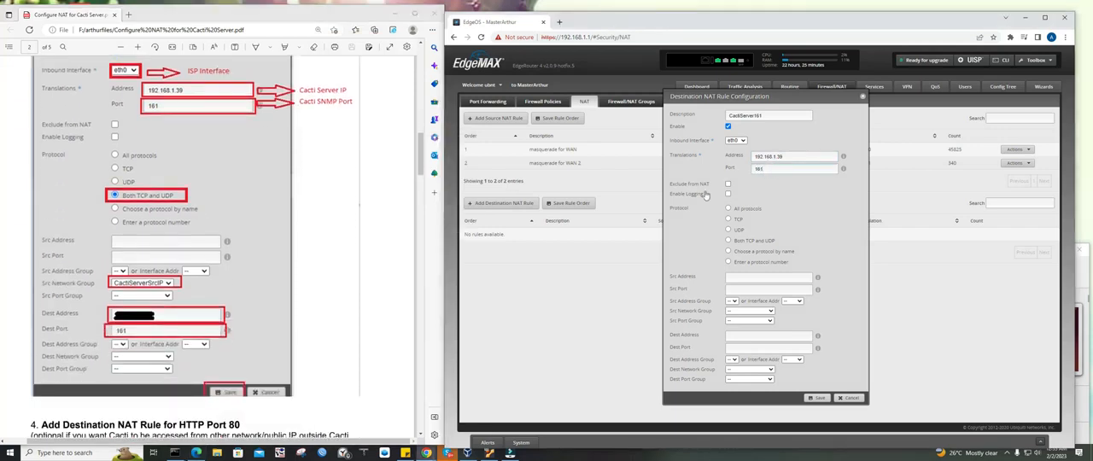
left_click(750, 241)
scroll(189, 250, "down", 3)
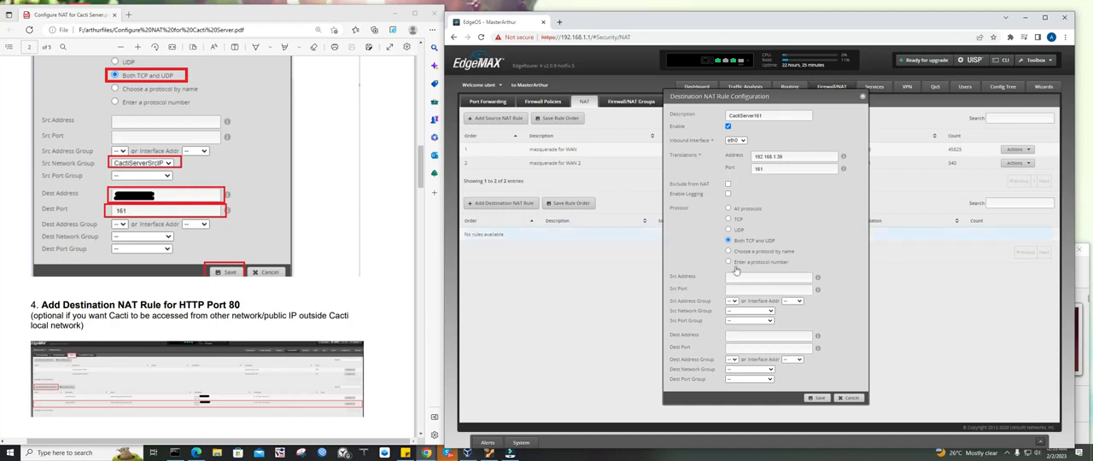
left_click(752, 311)
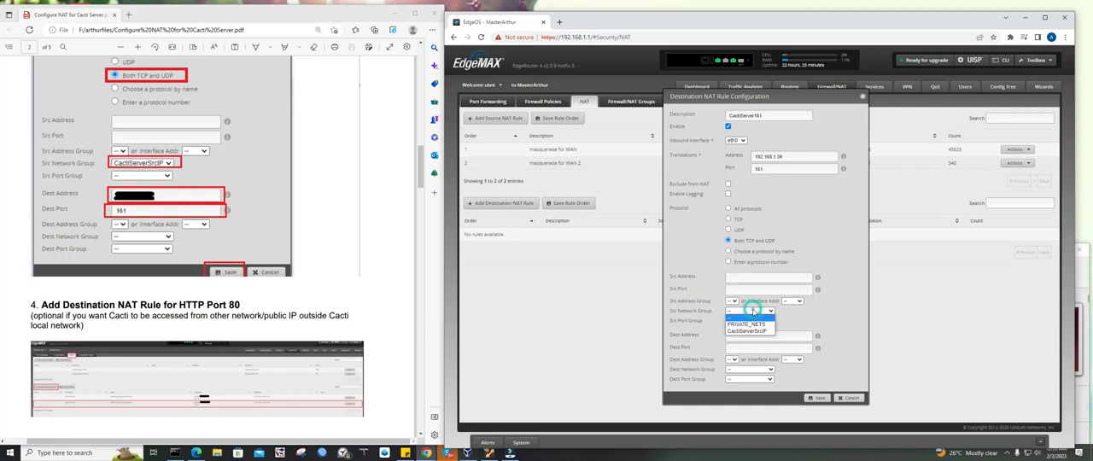
left_click(757, 333)
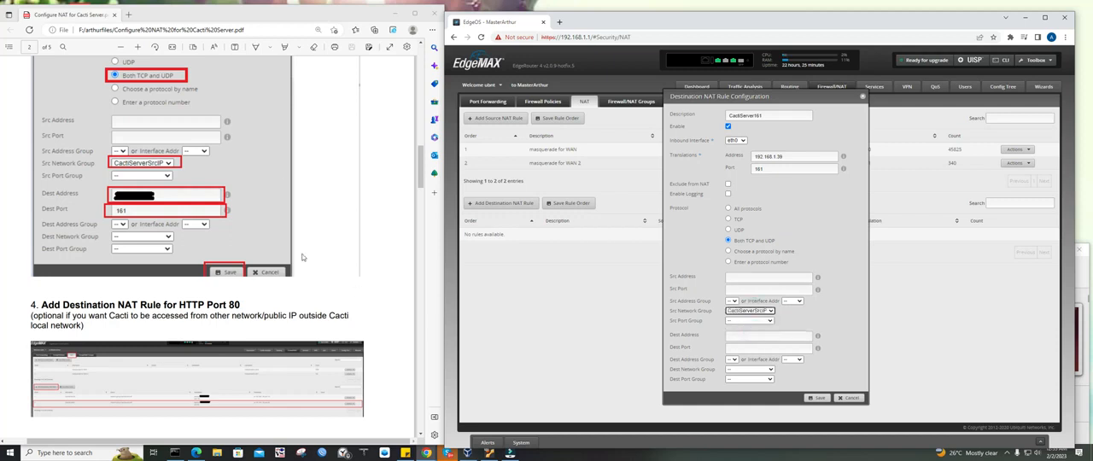
Enter the public IP as the rule's destination address, set the destination port to 161, and save the rule
left_click(760, 333)
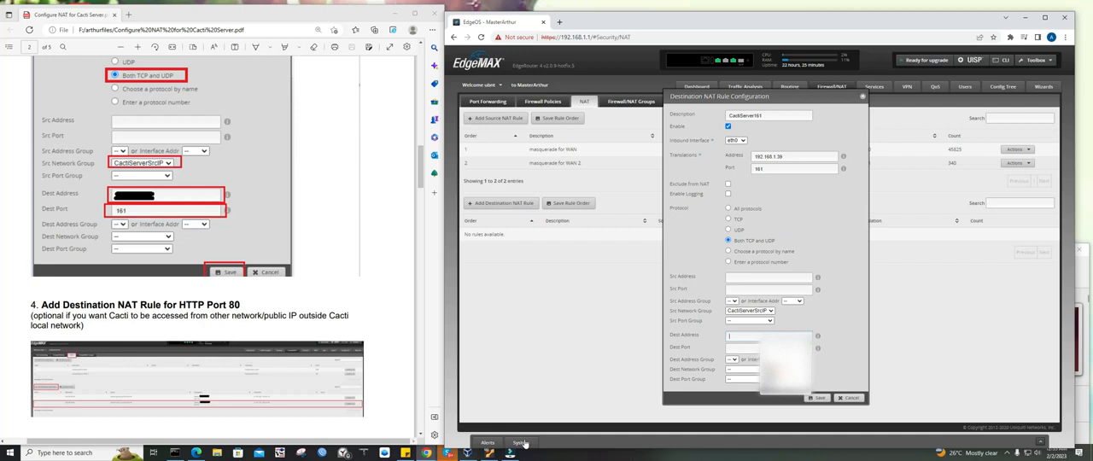
key("Down")
left_click(769, 351)
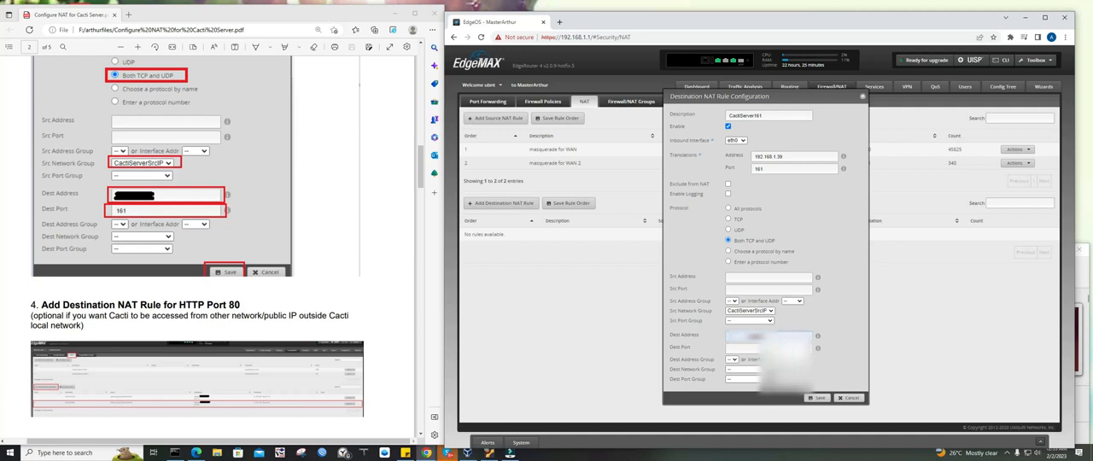
left_click(747, 350)
type("161")
left_click(822, 399)
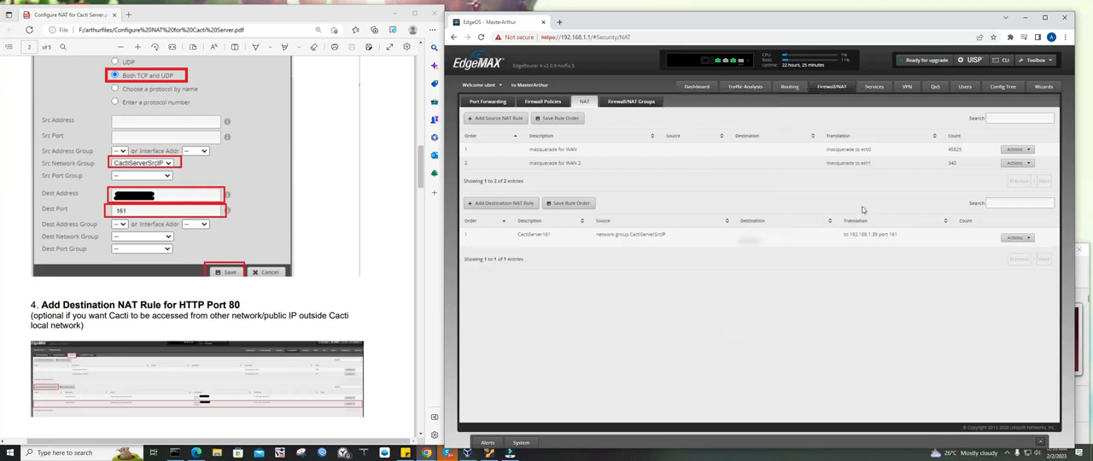
Highlight the guide's "Add Destination NAT Rule for HTTP Port 80" heading and enlarge the page to read its screenshot
scroll(175, 237, "down", 3)
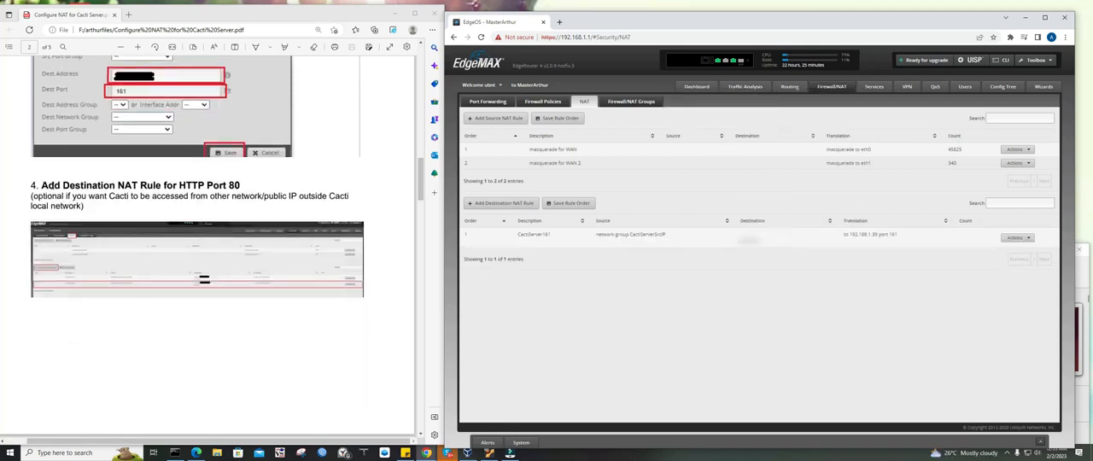
left_click_drag(41, 184, 247, 188)
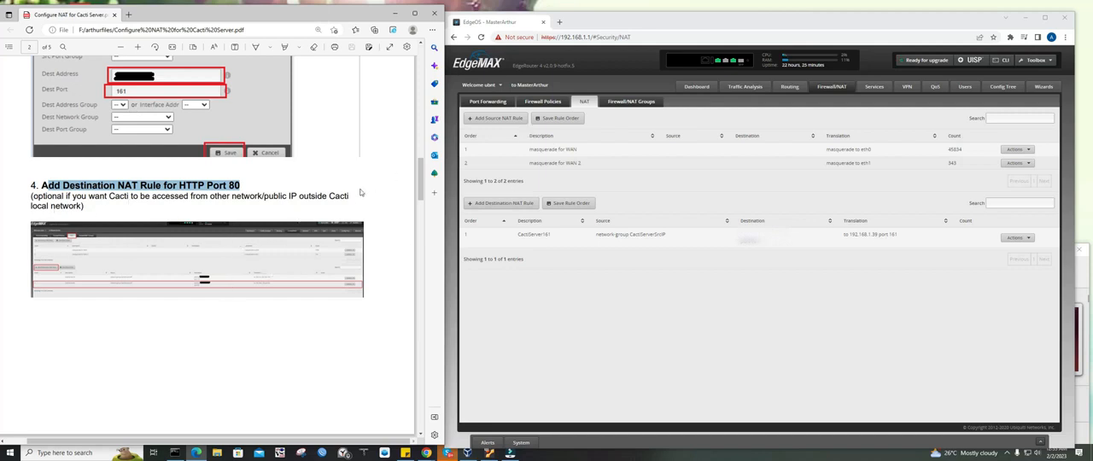
left_click(137, 48)
left_click(138, 48)
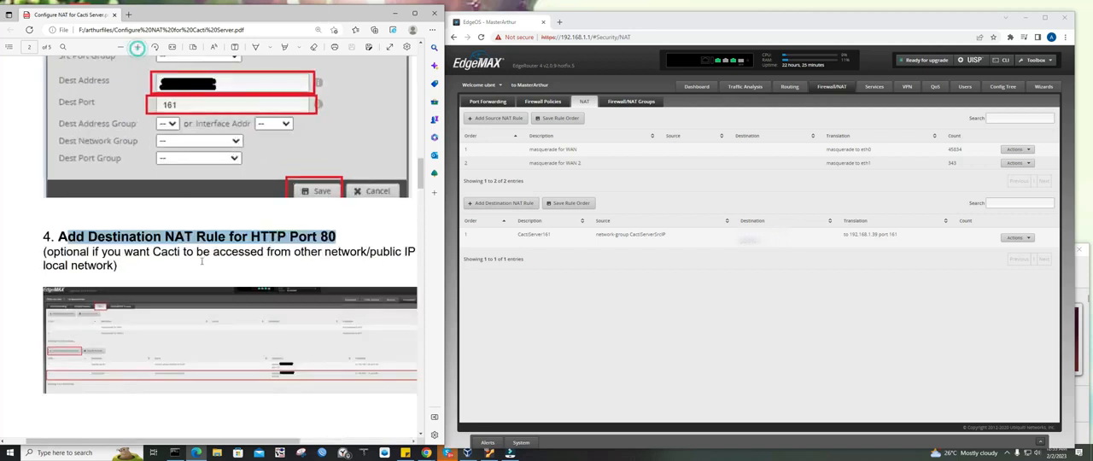
scroll(200, 273, "down", 3)
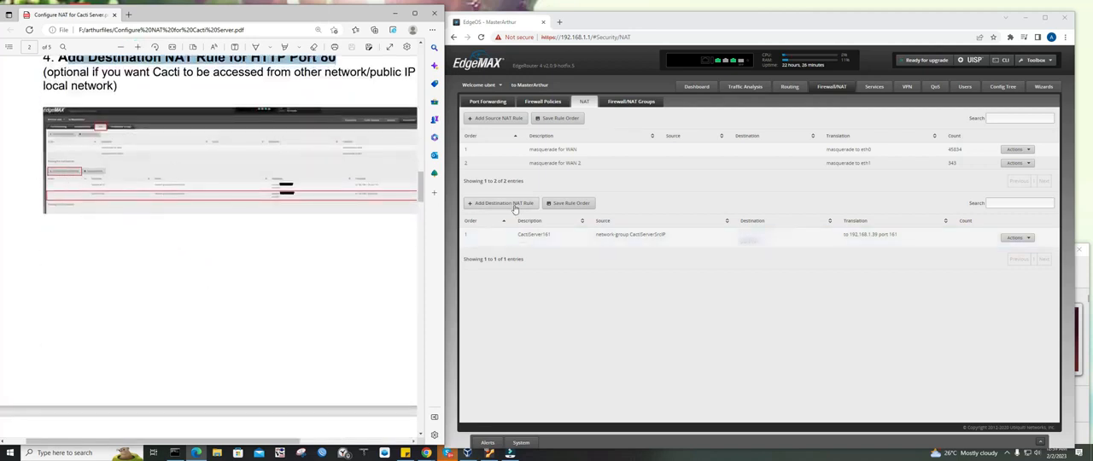
Start another destination NAT rule with the guide's port 80 sample displayed, and set its description to CactiServer80
left_click(512, 204)
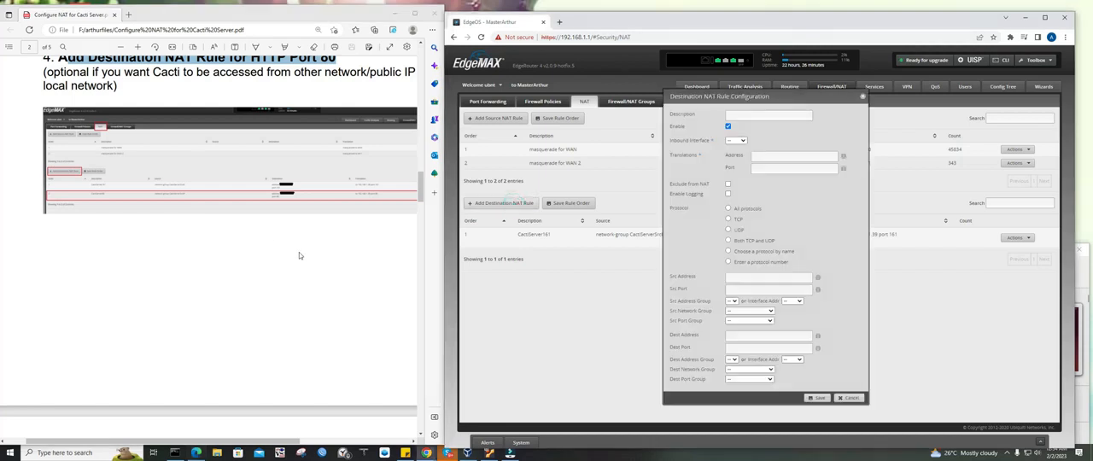
scroll(301, 249, "down", 5)
scroll(300, 249, "down", 3)
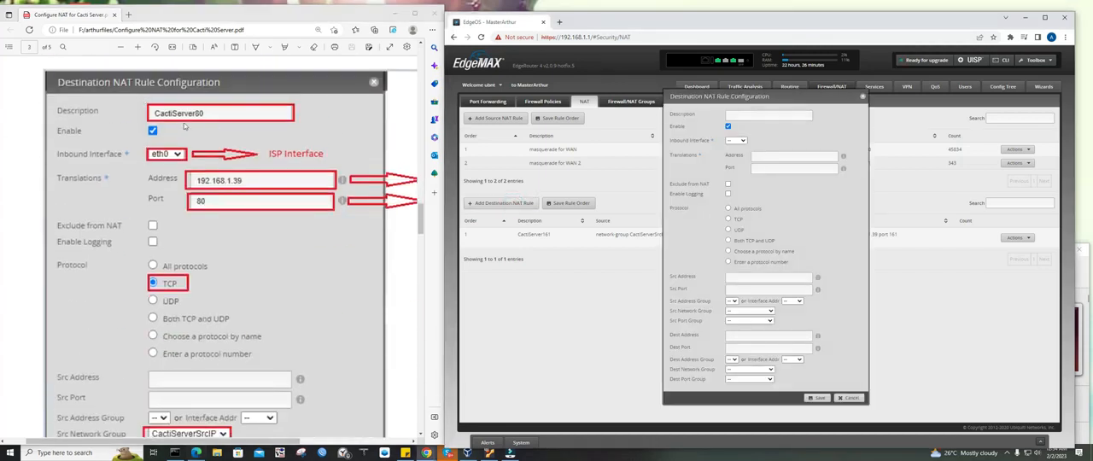
left_click(749, 115)
type("C")
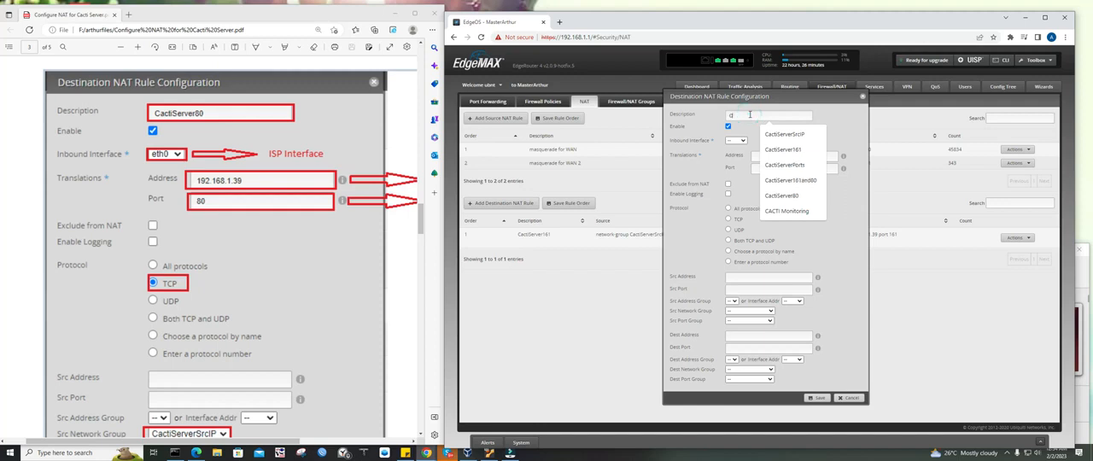
type("Server80")
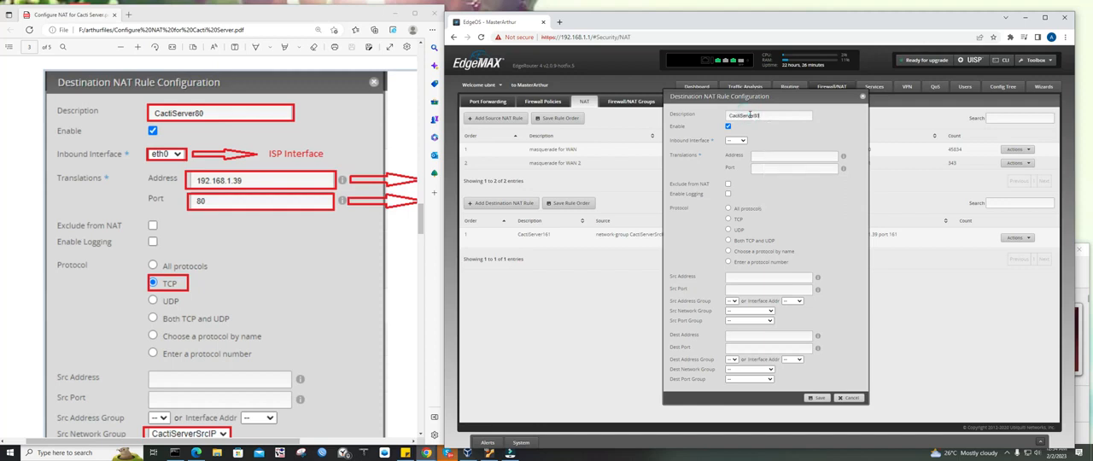
Set the CactiServer80 rule's inbound interface to eth0 and its translation to address 192.168.1.39, port 80
scroll(167, 162, "down", 1)
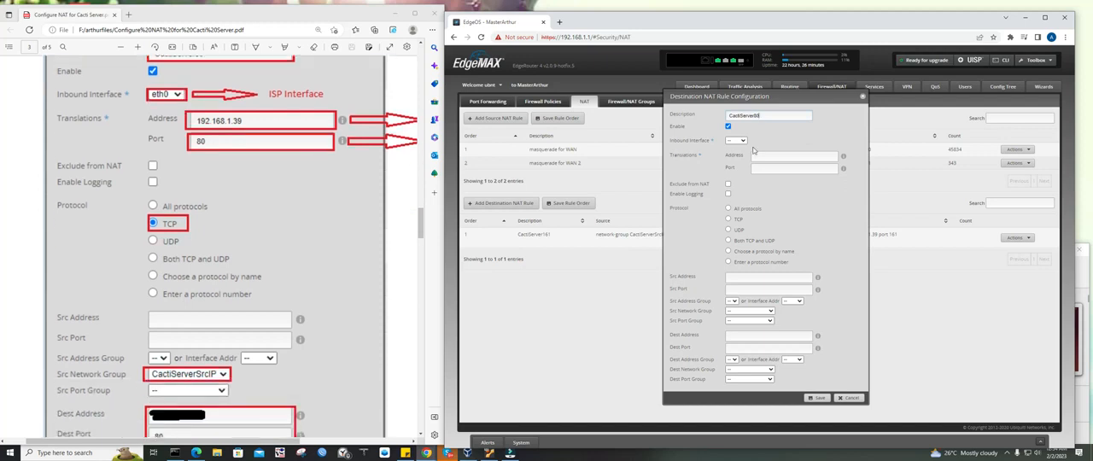
left_click(745, 142)
left_click(738, 153)
left_click(774, 155)
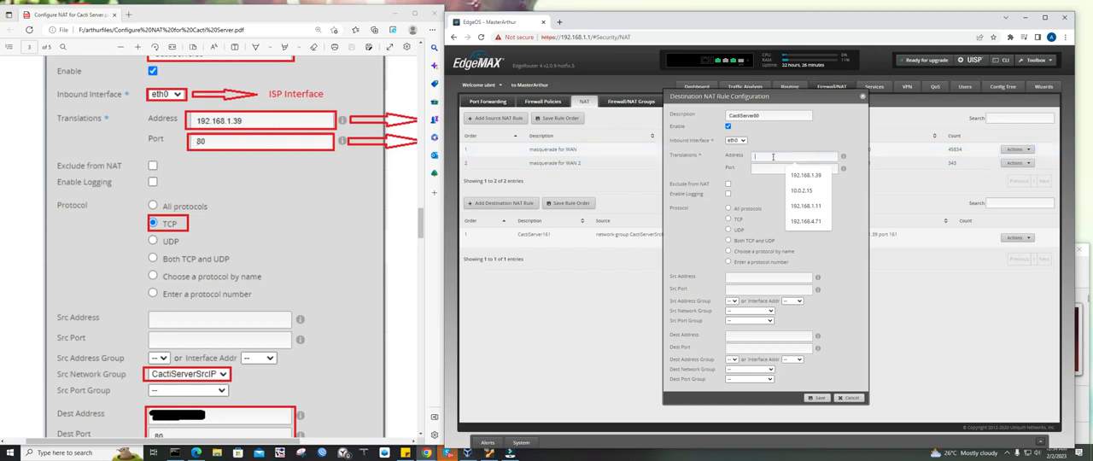
left_click(806, 175)
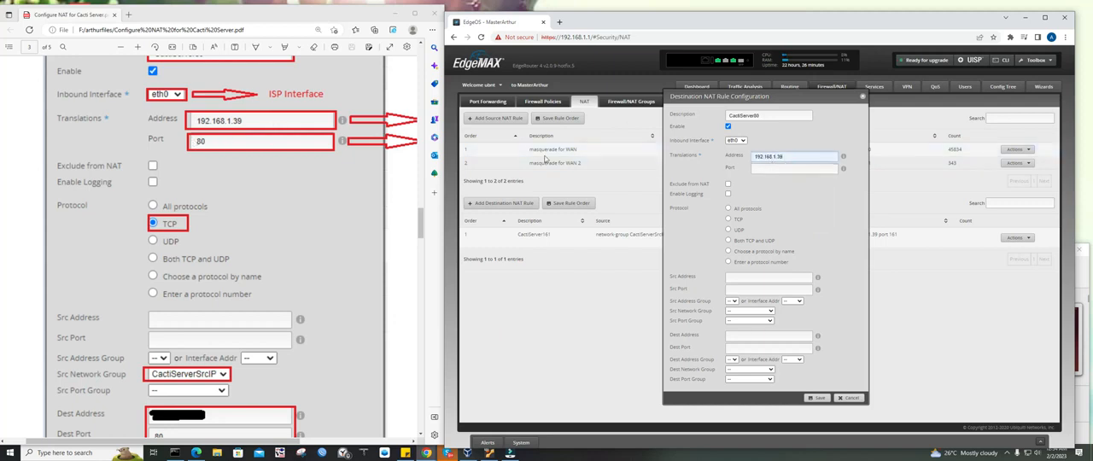
left_click(759, 170)
type("80")
Set the CactiServer80 rule's protocol to TCP and its source network group to CactiServerSrcIP
left_click(736, 220)
scroll(205, 205, "down", 4)
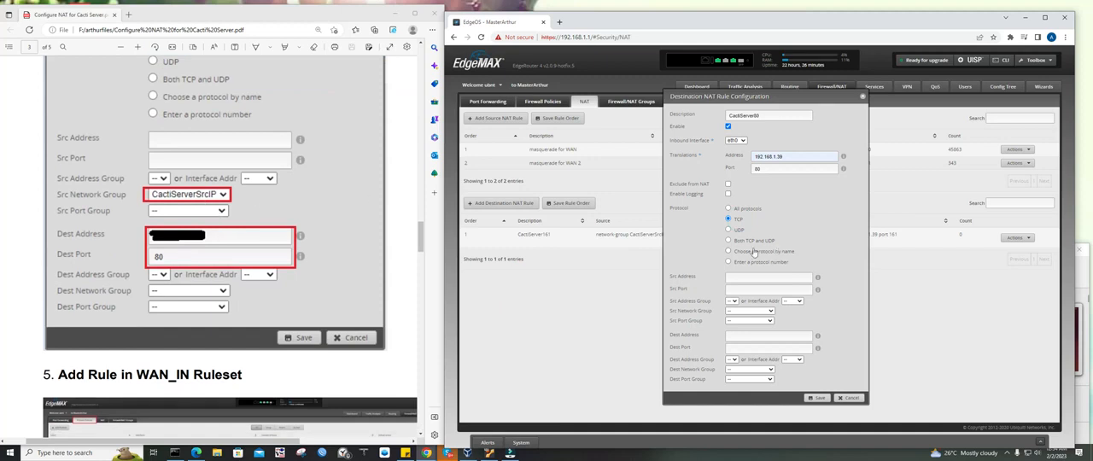
left_click(749, 311)
left_click(747, 329)
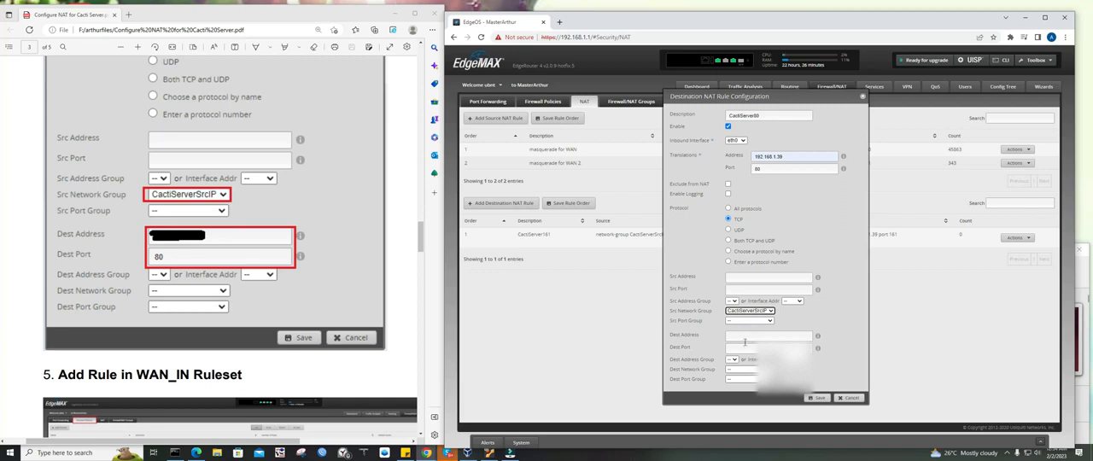
Enter the public IP as the CactiServer80 rule's destination address, set the destination port to 80, and save the rule
left_click(744, 337)
left_click(748, 348)
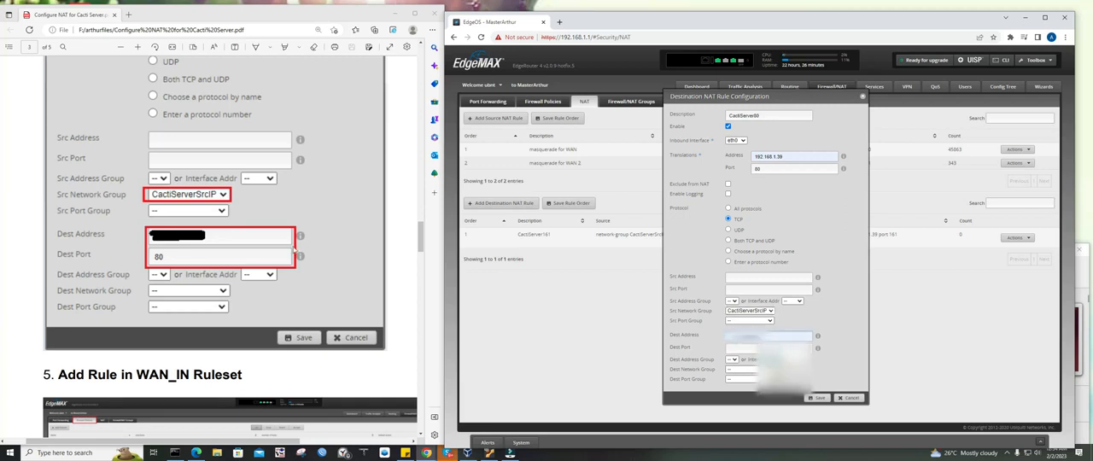
type("80")
left_click(820, 399)
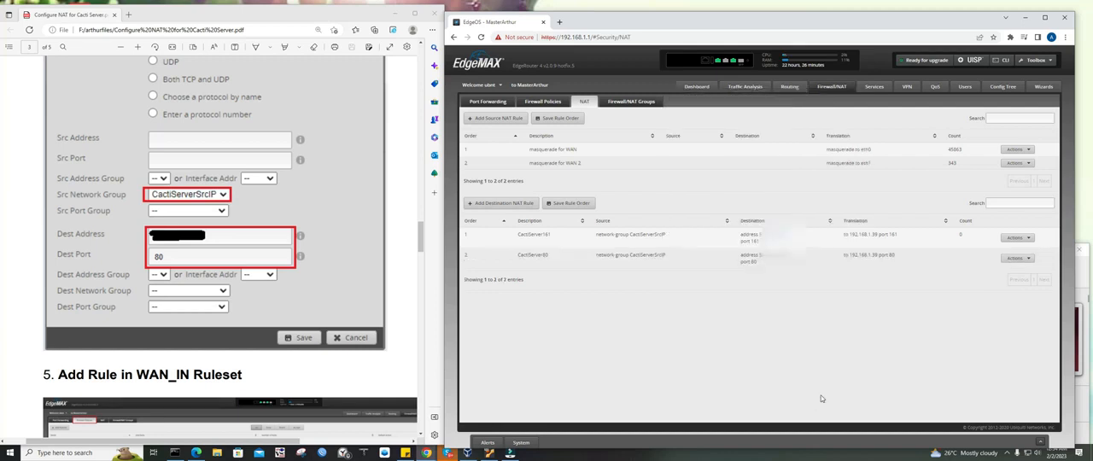
Highlight the guide's "Add Rule in WAN_IN Ruleset" heading and open the WAN_IN firewall ruleset's rules for editing
scroll(263, 270, "down", 2)
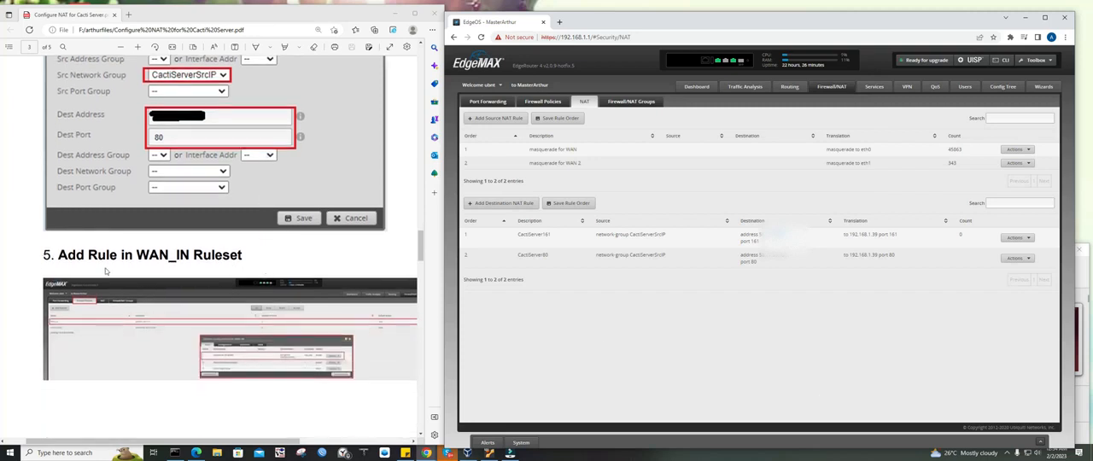
left_click_drag(41, 254, 242, 256)
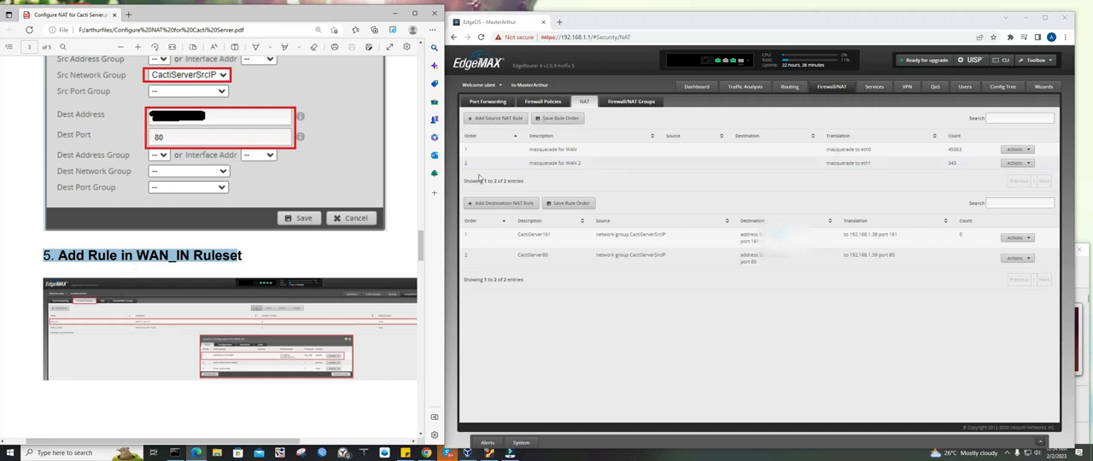
left_click(555, 101)
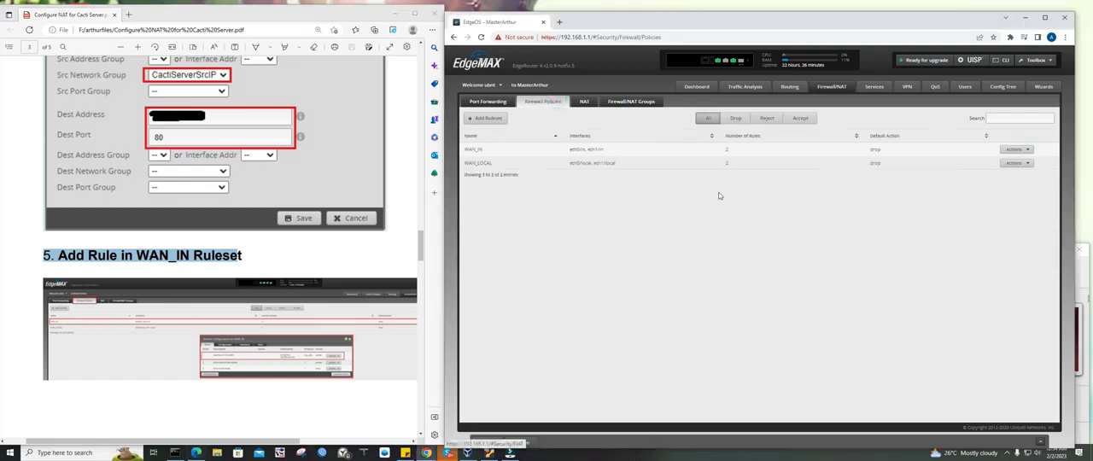
left_click(1015, 149)
left_click(1019, 159)
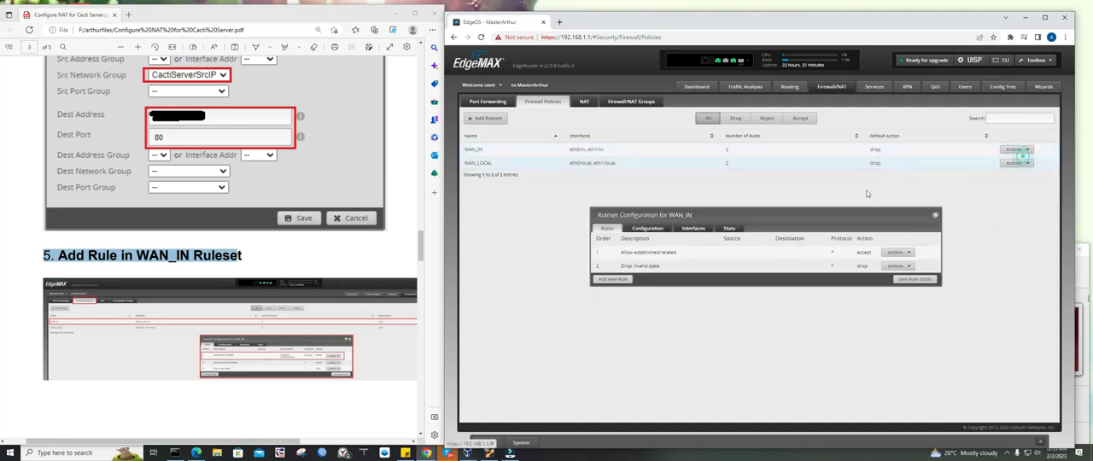
Enlarge the guide's WAN_IN ruleset screenshot and examine its Ruleset Configuration dialog
scroll(269, 322, "down", 1)
scroll(269, 322, "down", 2)
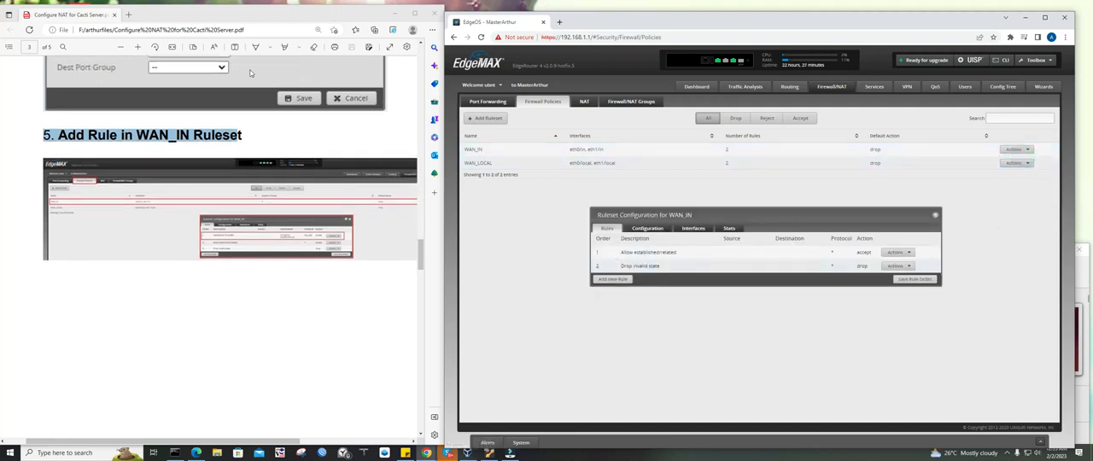
left_click(137, 46)
left_click(137, 46)
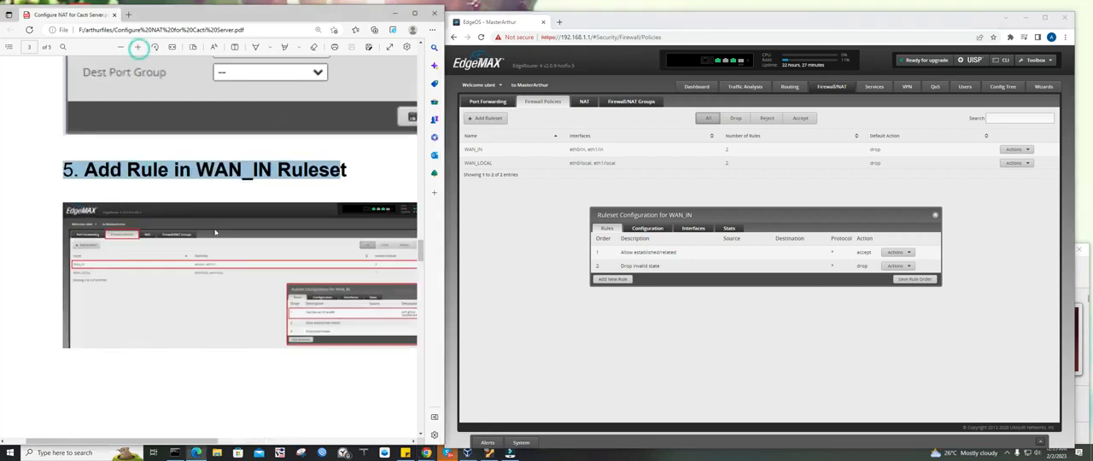
scroll(278, 299, "down", 1)
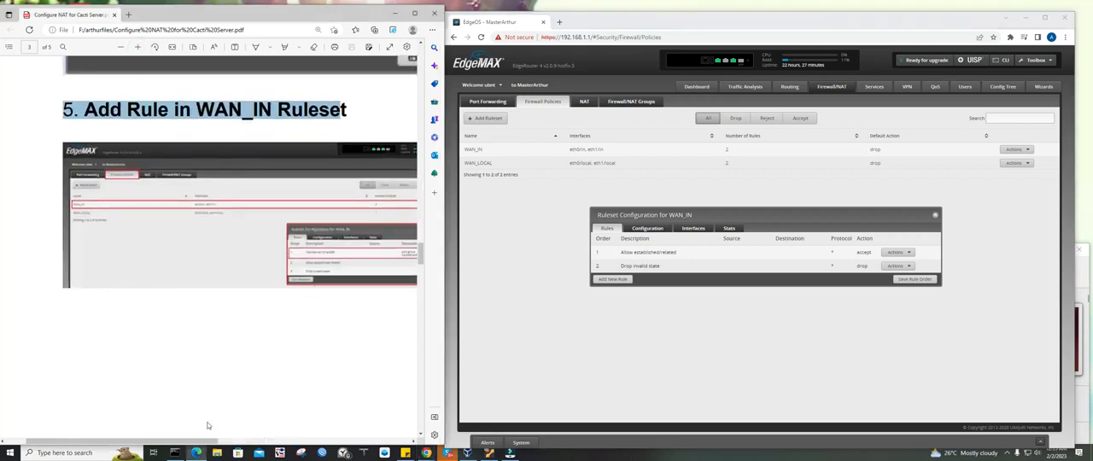
left_click_drag(193, 441, 259, 441)
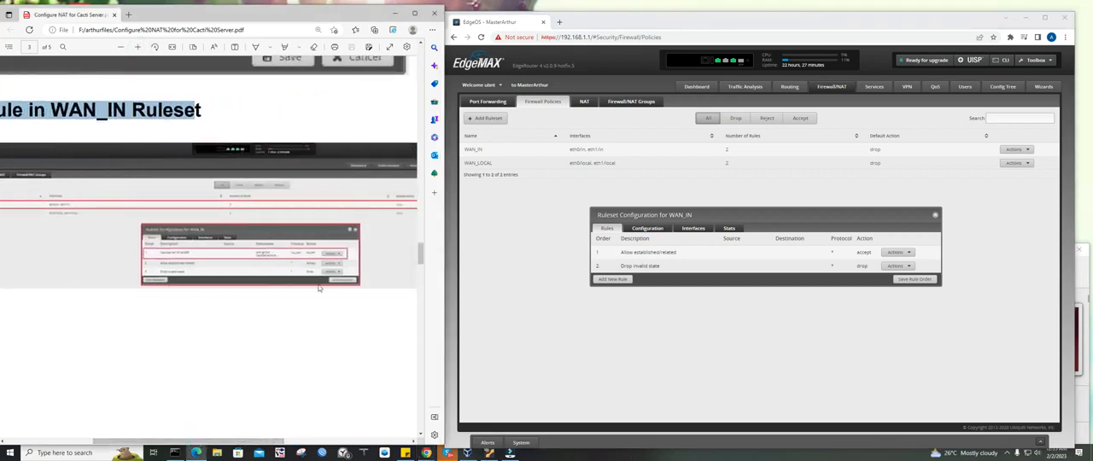
Start a new rule in the WAN_IN ruleset and display the guide's full CactiServer161and80 rule sample beside it
left_click(612, 281)
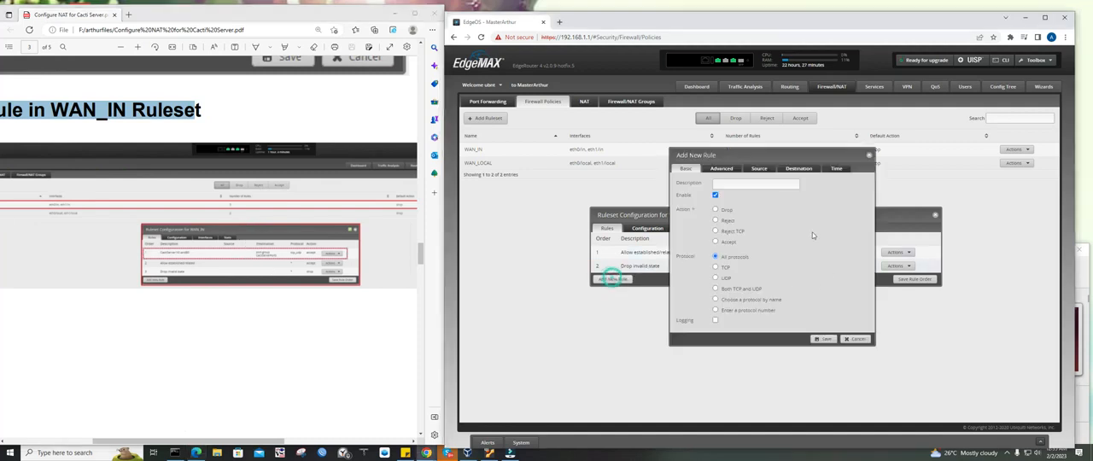
scroll(286, 314, "down", 5)
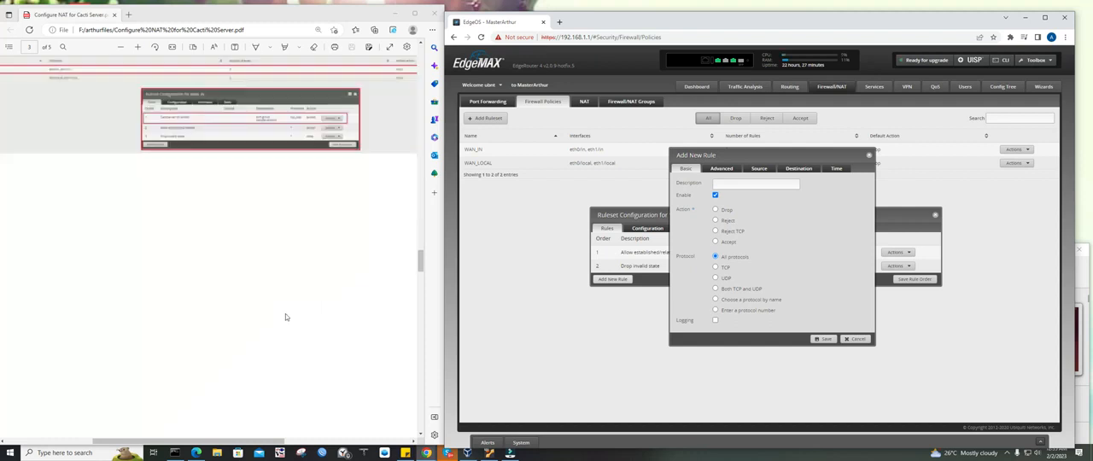
left_click(120, 46)
left_click(121, 48)
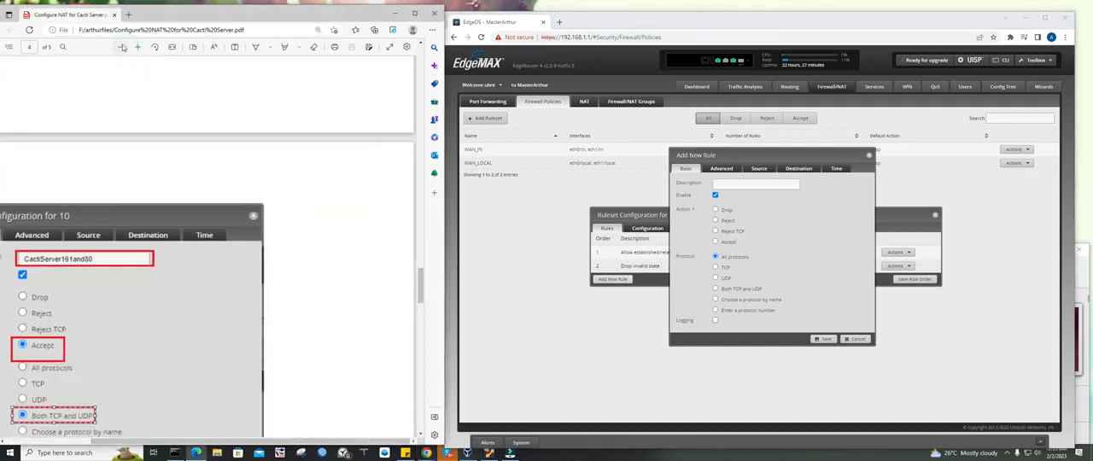
left_click(120, 48)
left_click_drag(211, 441, 192, 445)
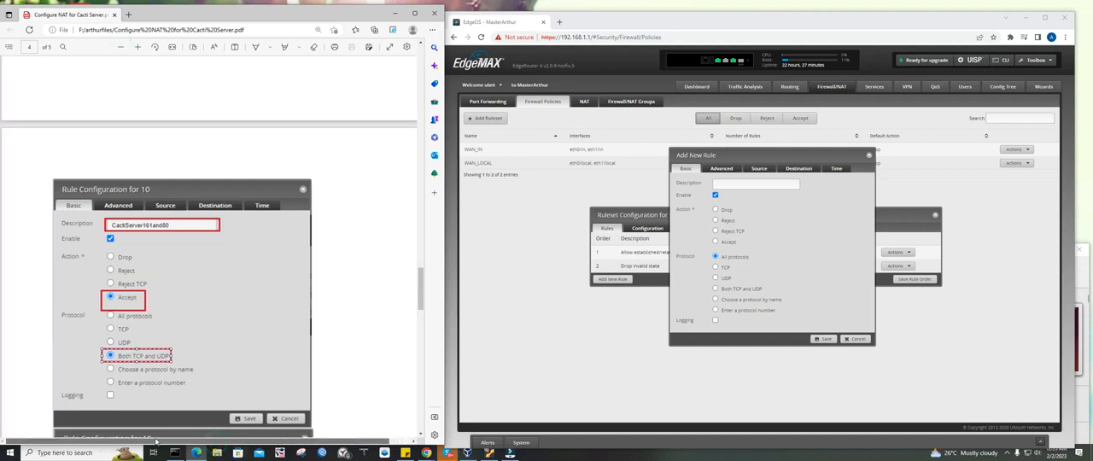
scroll(96, 244, "down", 2)
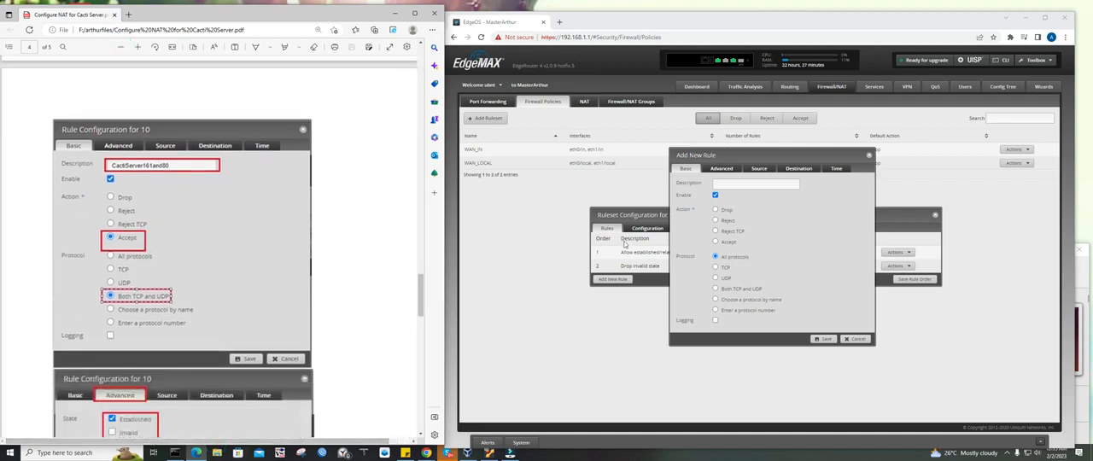
Describe the new WAN_IN rule as CactiServer161and80, with the Accept action and Both TCP and UDP as its protocol
left_click(754, 179)
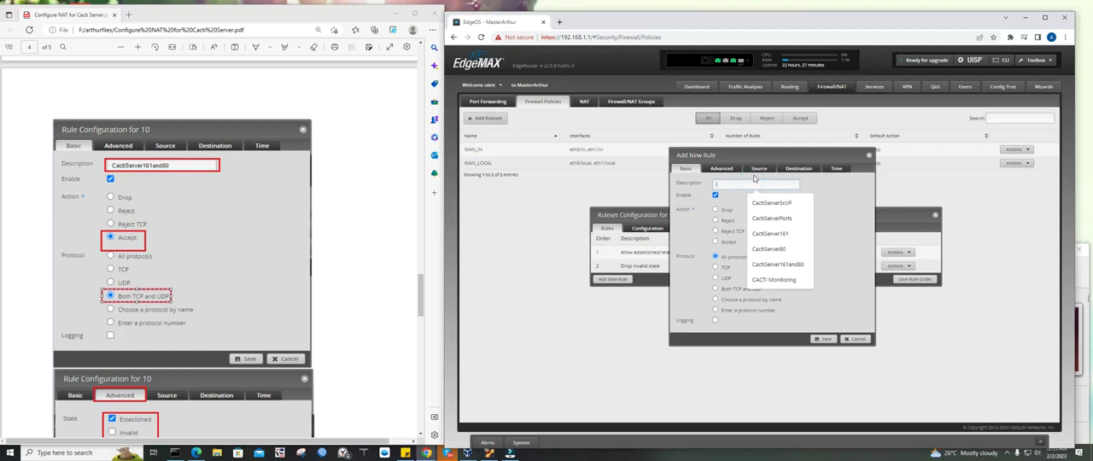
type("CactiServer16")
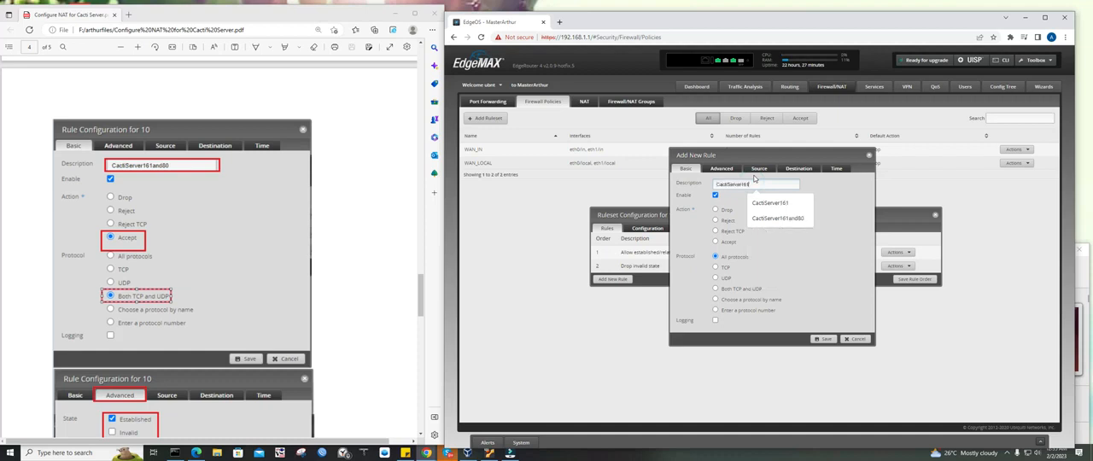
type("1and80")
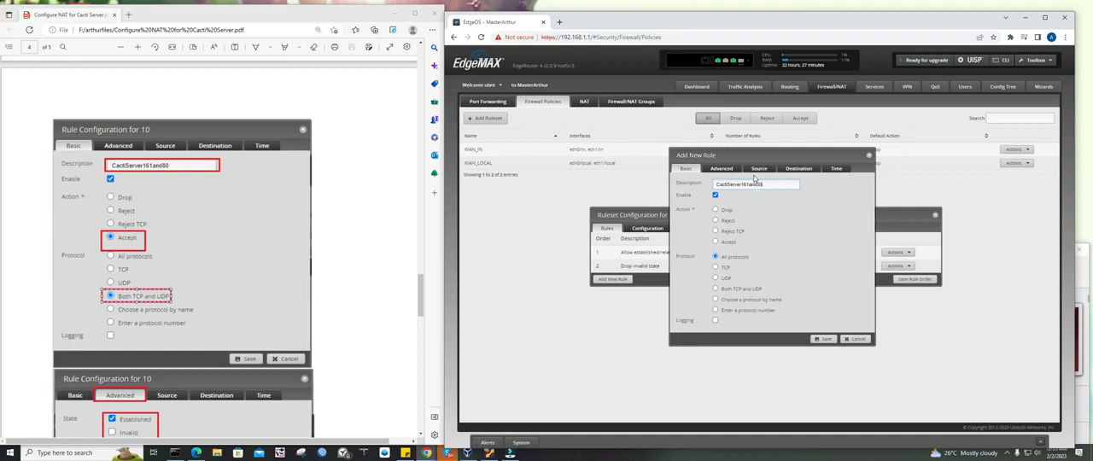
scroll(64, 174, "down", 1)
left_click(728, 242)
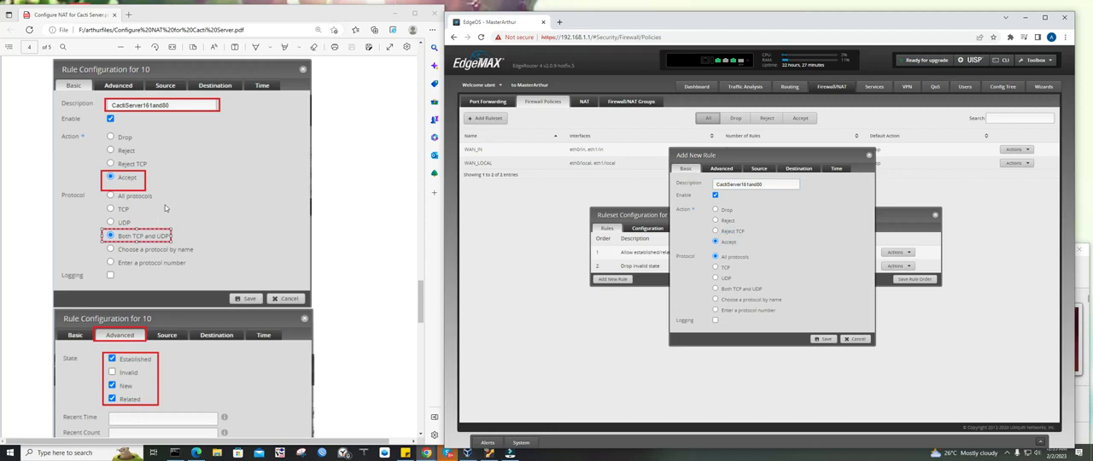
scroll(167, 207, "down", 1)
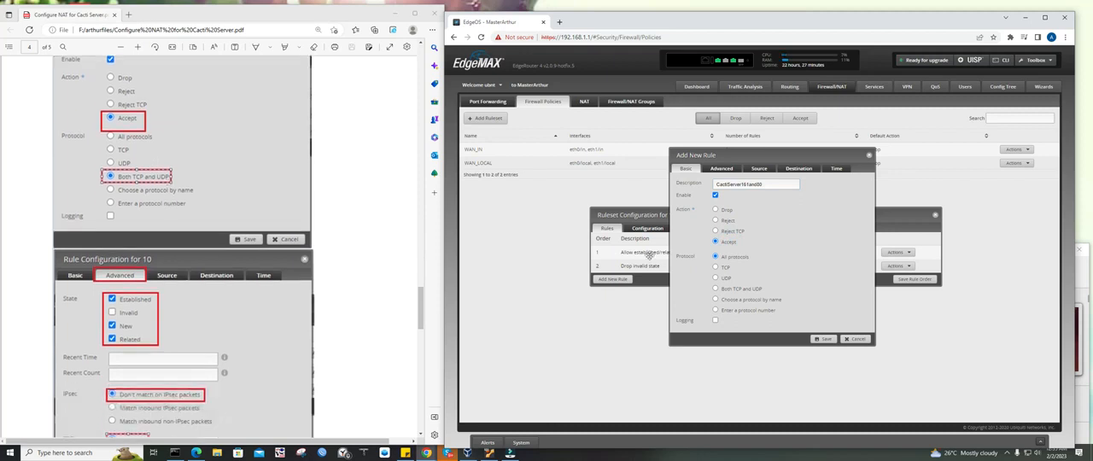
left_click(734, 289)
Have the rule match the Established, New and Related connection states, as in the guide's advanced settings
scroll(262, 258, "down", 2)
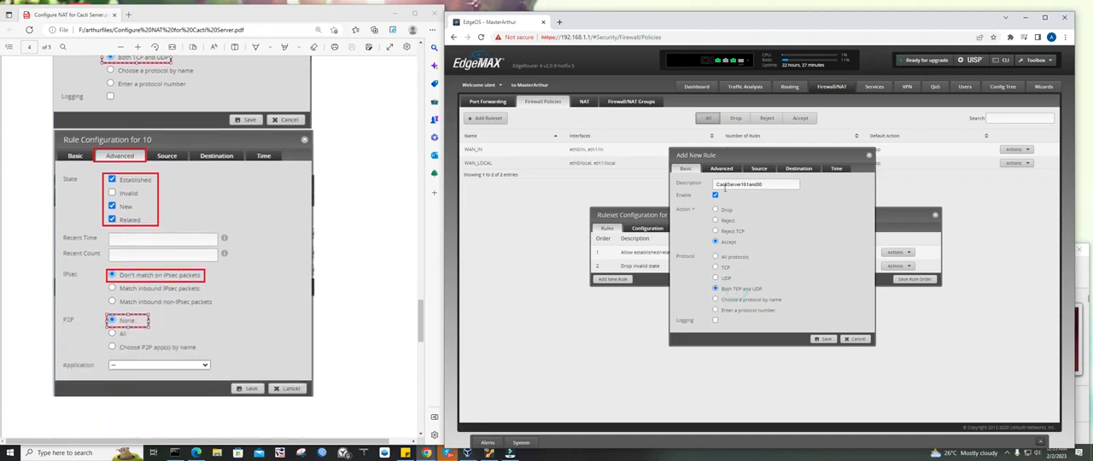
left_click(724, 170)
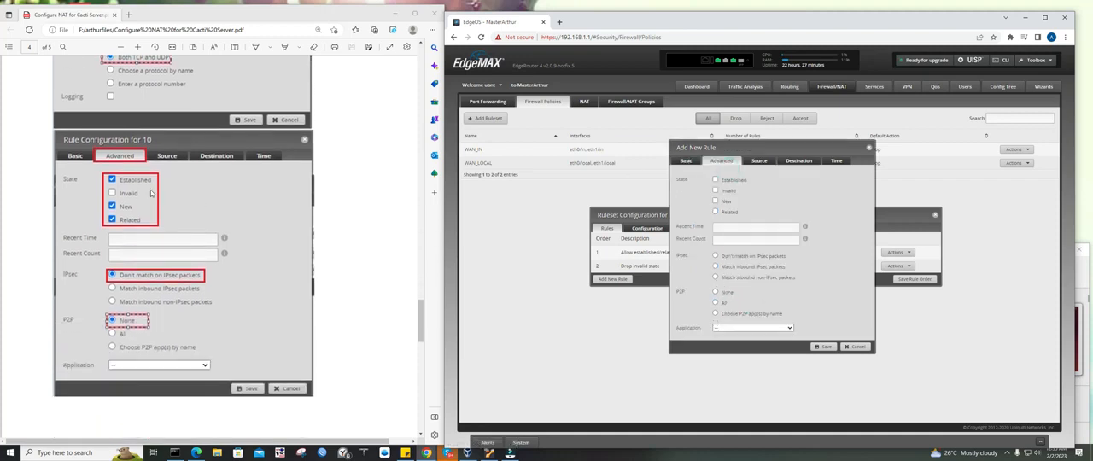
left_click(722, 180)
left_click(721, 200)
left_click(724, 211)
Set the rule's IPsec option to Don't match on IPsec packets and its P2P option to None
scroll(244, 271, "down", 2)
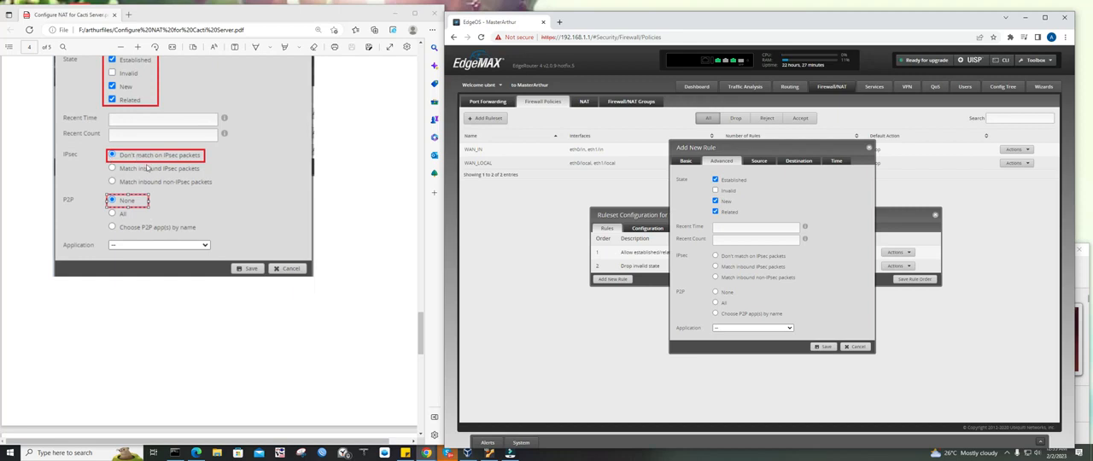
left_click(730, 256)
left_click(717, 292)
Leave the rule's source settings empty, choose CactiServerPorts as the destination port group, and save the rule
scroll(380, 259, "down", 1)
scroll(381, 259, "down", 5)
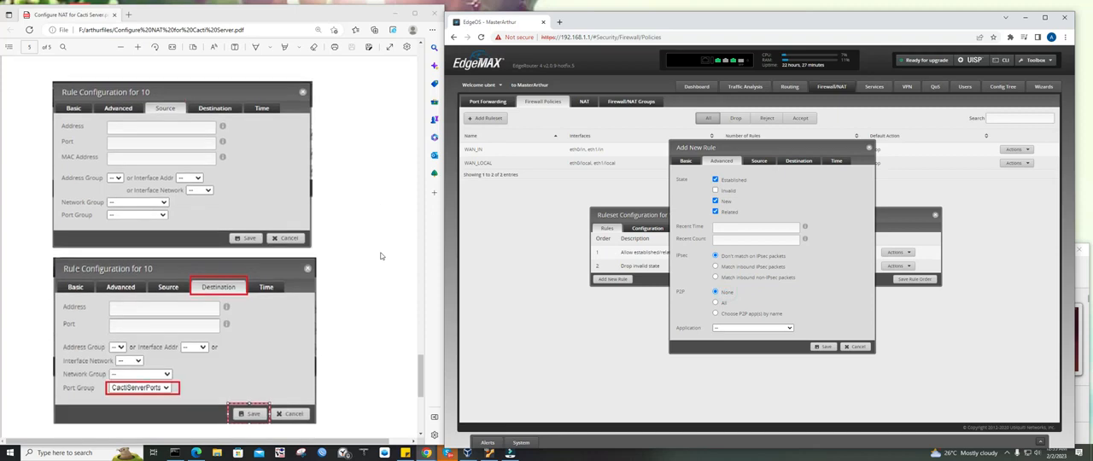
left_click(759, 161)
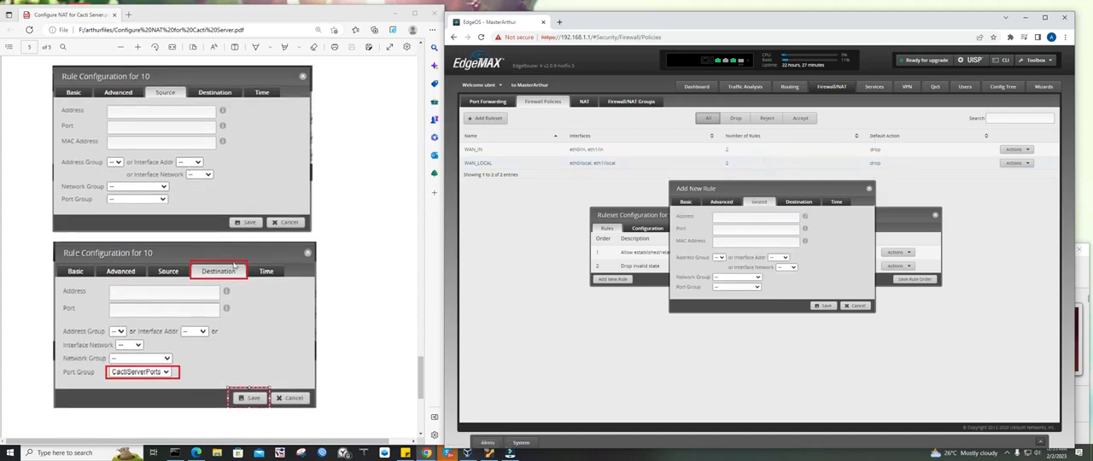
scroll(231, 267, "down", 3)
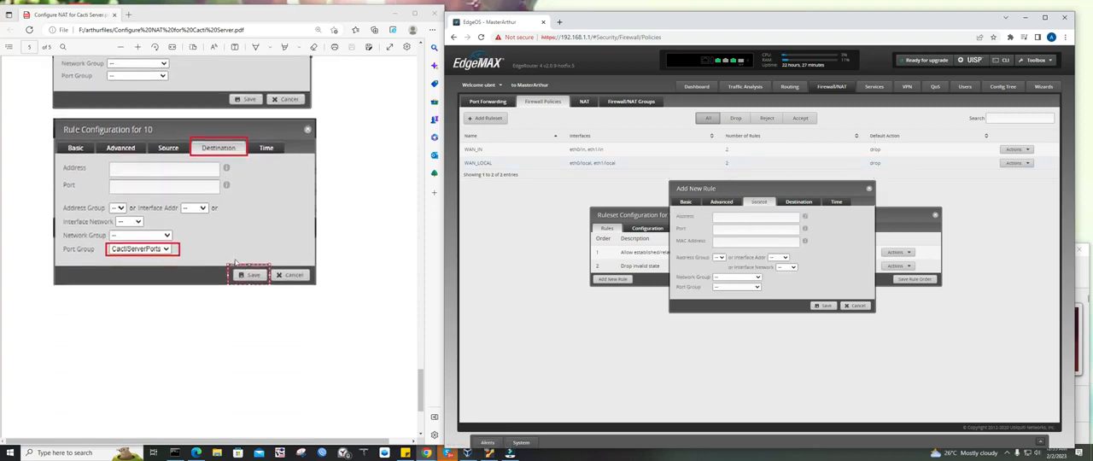
left_click(789, 204)
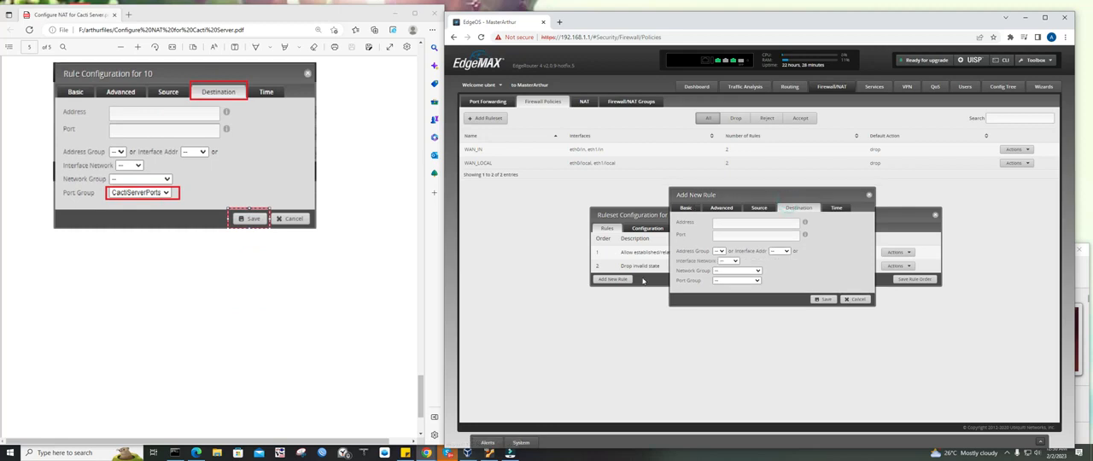
left_click(730, 281)
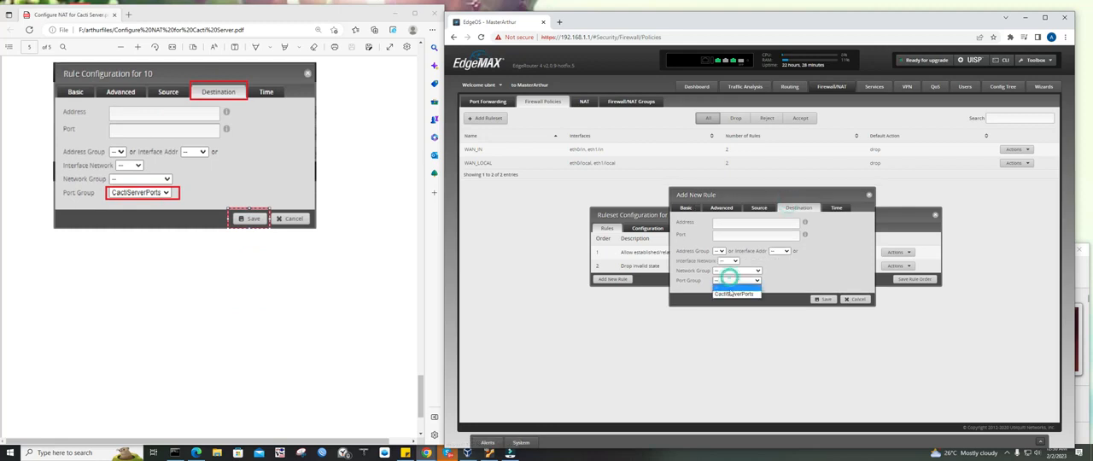
left_click(731, 291)
scroll(383, 259, "down", 2)
scroll(383, 259, "up", 2)
left_click(818, 300)
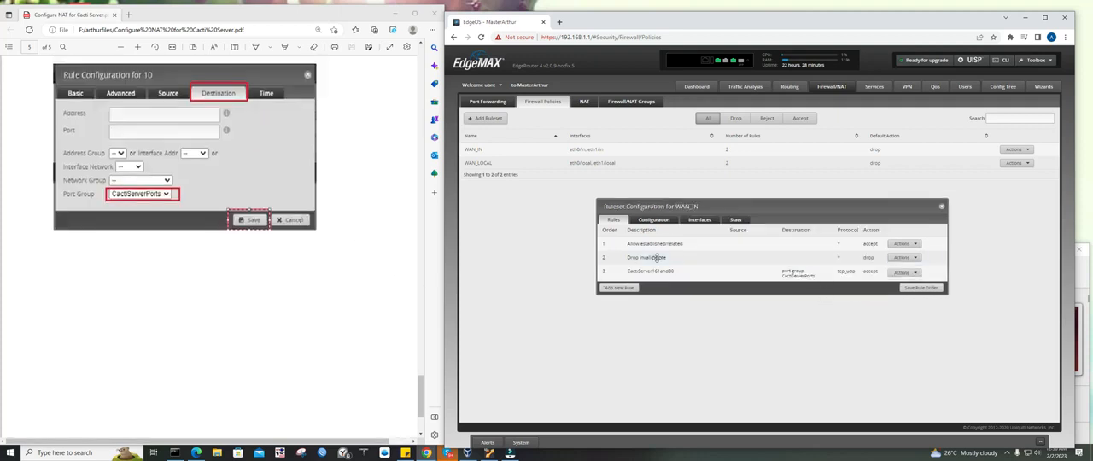
Move the CactiServer161and80 rule to first place in the WAN_IN ruleset, save the rule order, and close the ruleset
left_click_drag(684, 269, 695, 241)
left_click(921, 288)
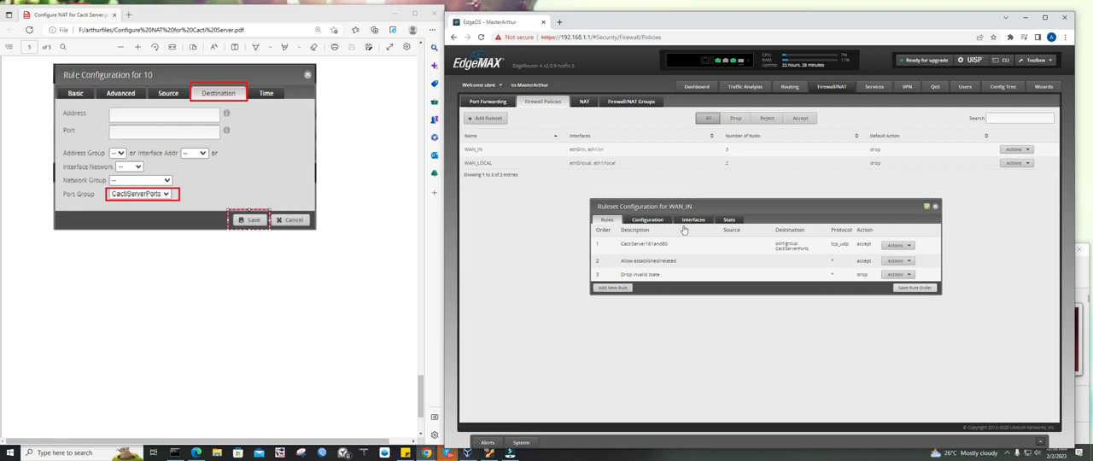
left_click(936, 208)
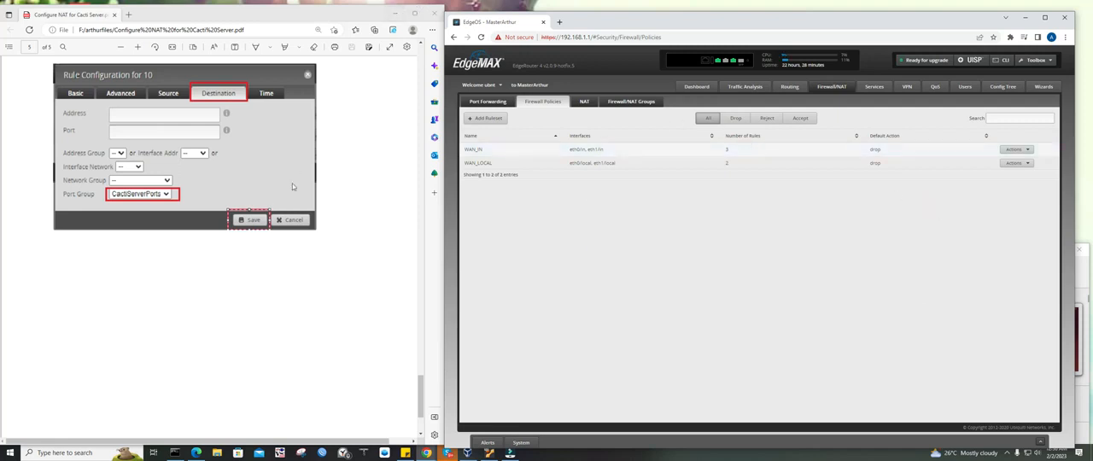
Return to the beginning of the Configure NAT for Cacti Server guide and keep the guide on screen
scroll(292, 179, "up", 10)
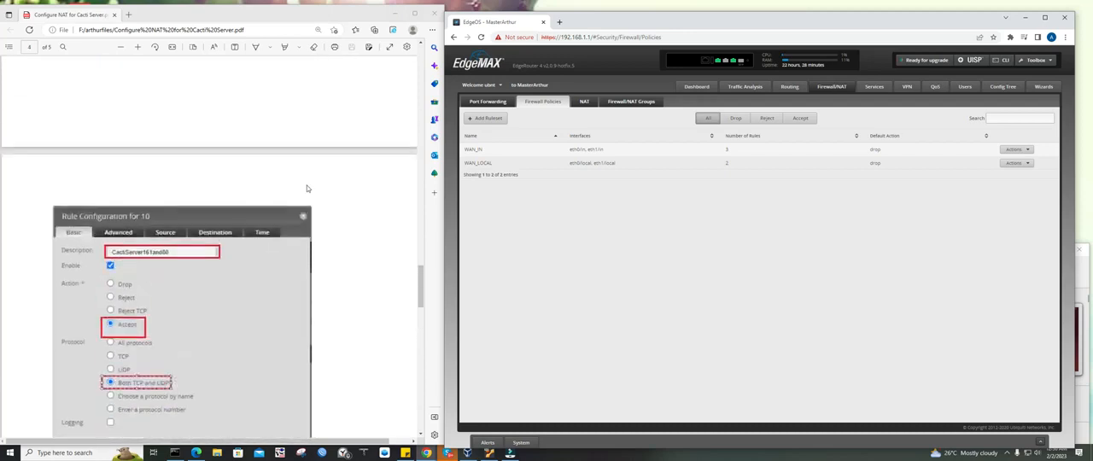
scroll(307, 188, "up", 20)
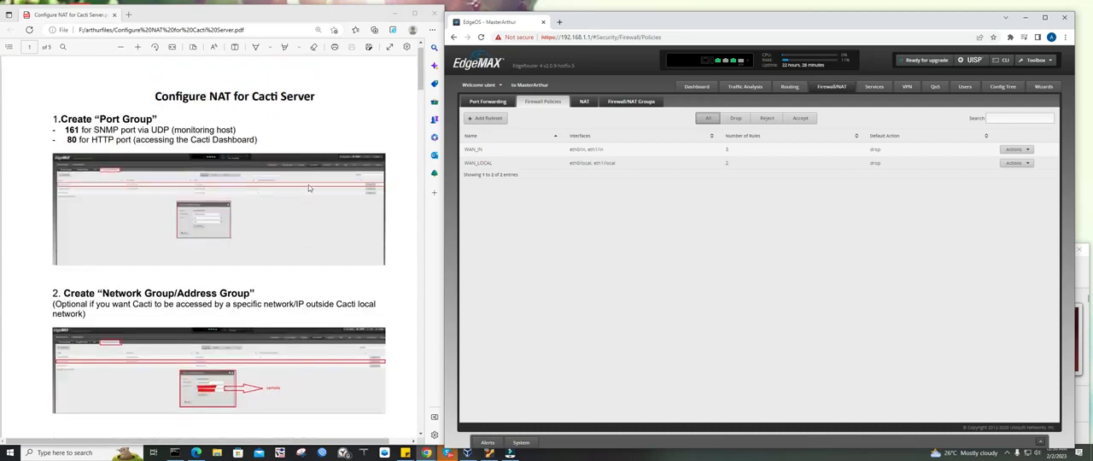
left_click(396, 14)
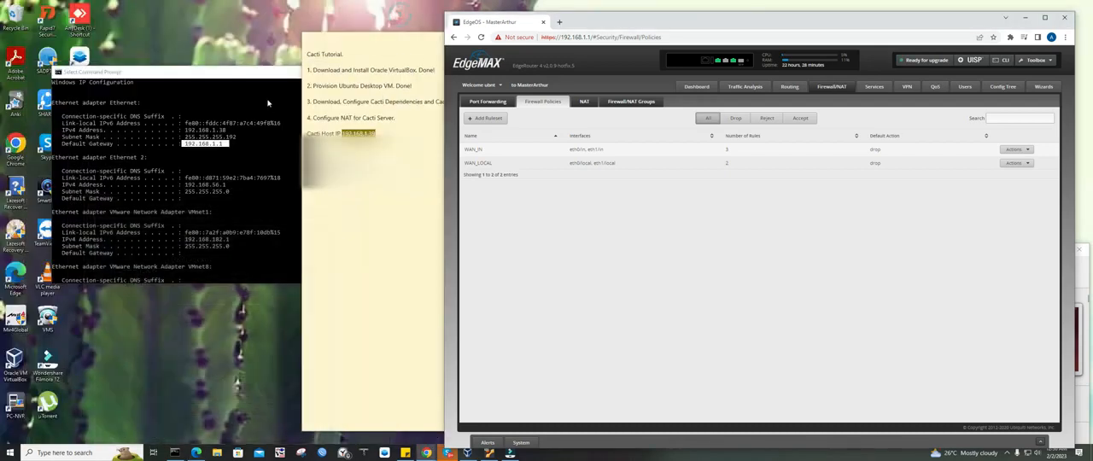
left_click(197, 453)
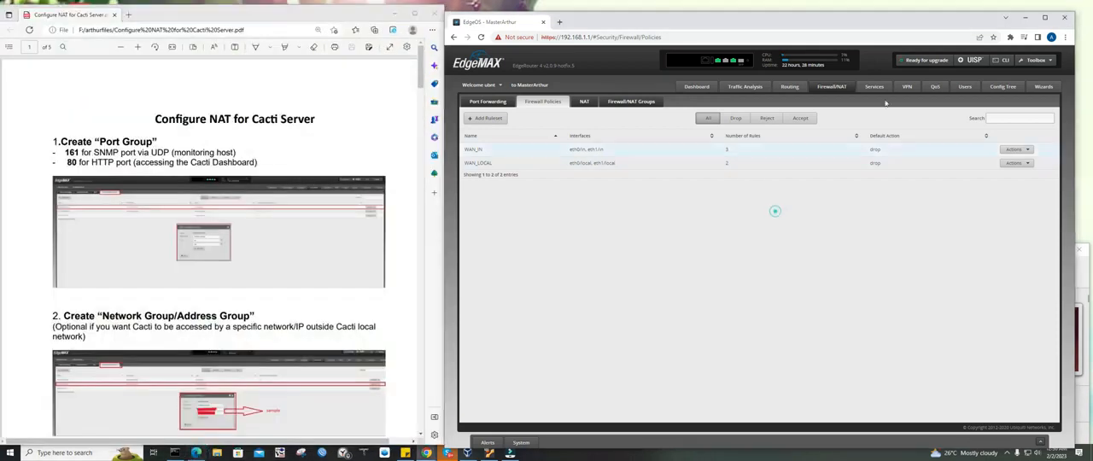
Minimize the router's browser window and place the Cacti Tutorial note beside the Ubuntu virtual machine window
left_click(1024, 18)
left_click(741, 244)
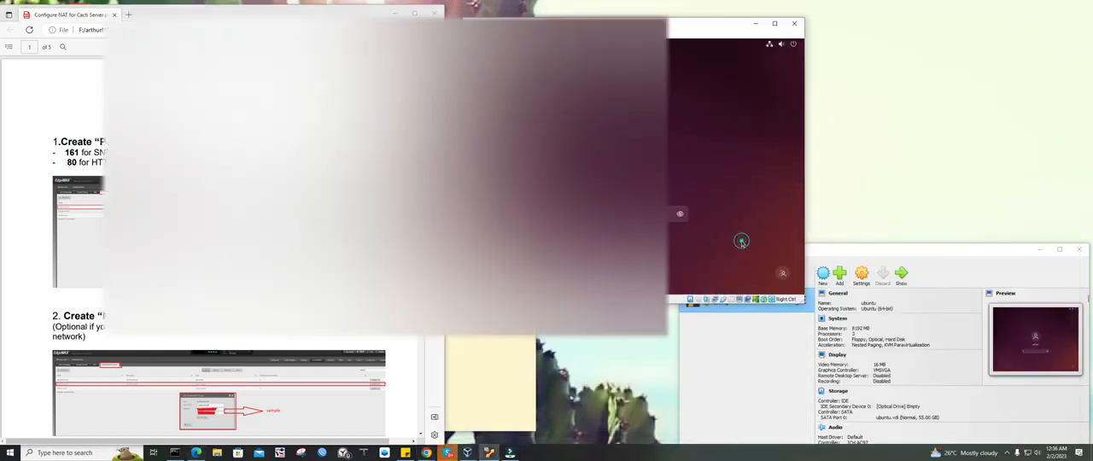
left_click(487, 322)
left_click_drag(419, 38, 938, 37)
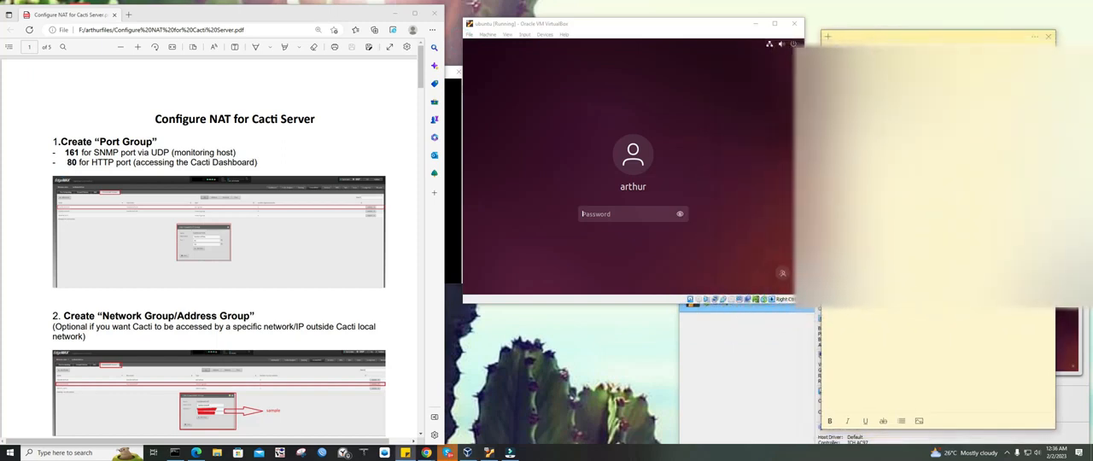
Mark item 4, Configure NAT for Cacti Server, as Done in the Cacti Tutorial note
left_click_drag(915, 116, 827, 115)
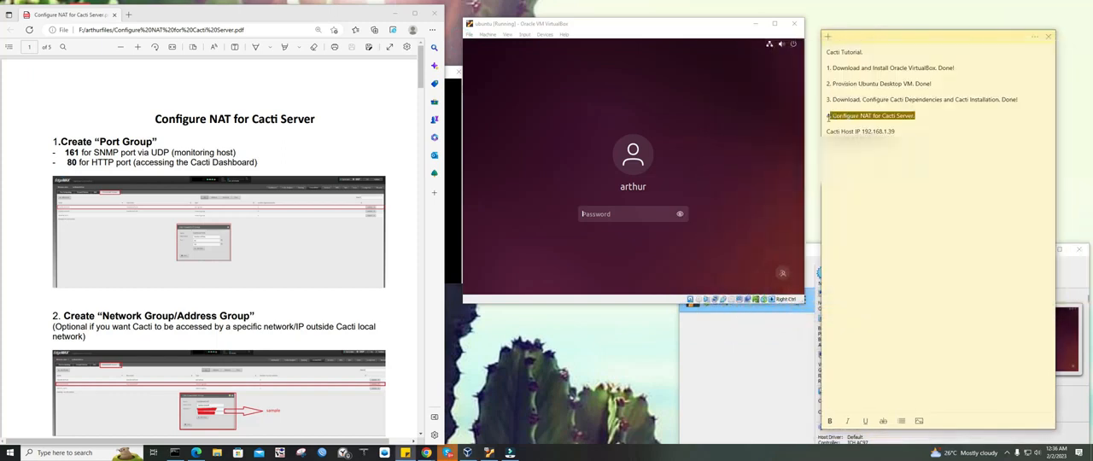
left_click(901, 130)
type("Done.")
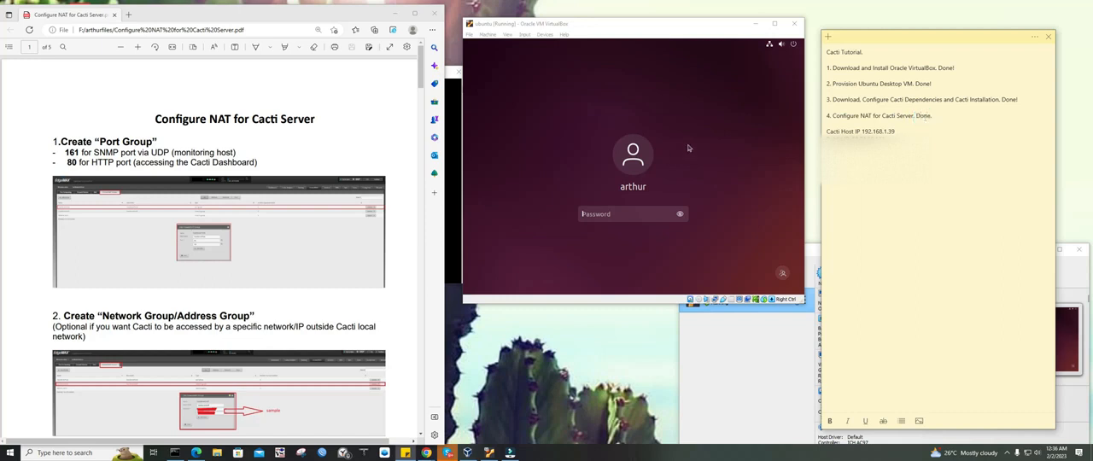
Shift the Ubuntu virtual machine window closer to the note and show the guide's CactiServer161 destination NAT sample
left_click_drag(590, 29, 606, 29)
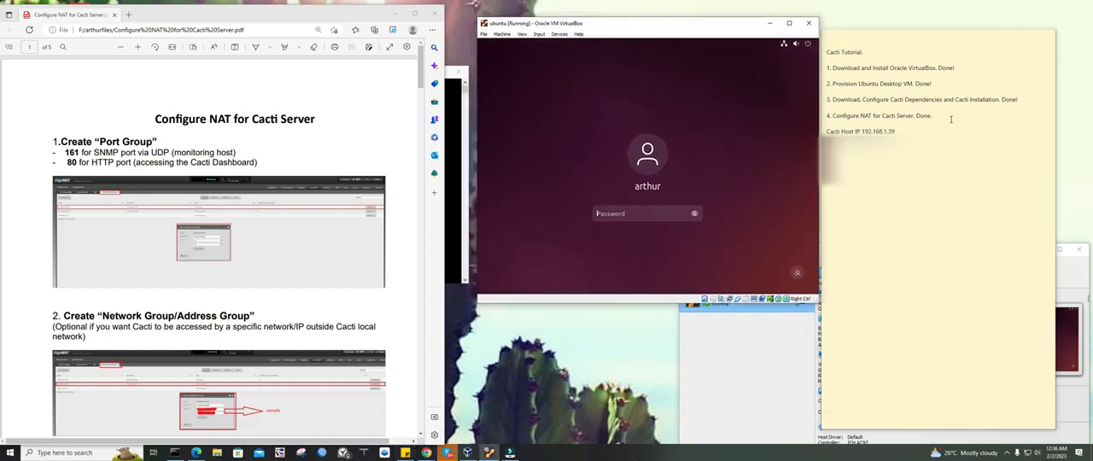
scroll(169, 183, "down", 10)
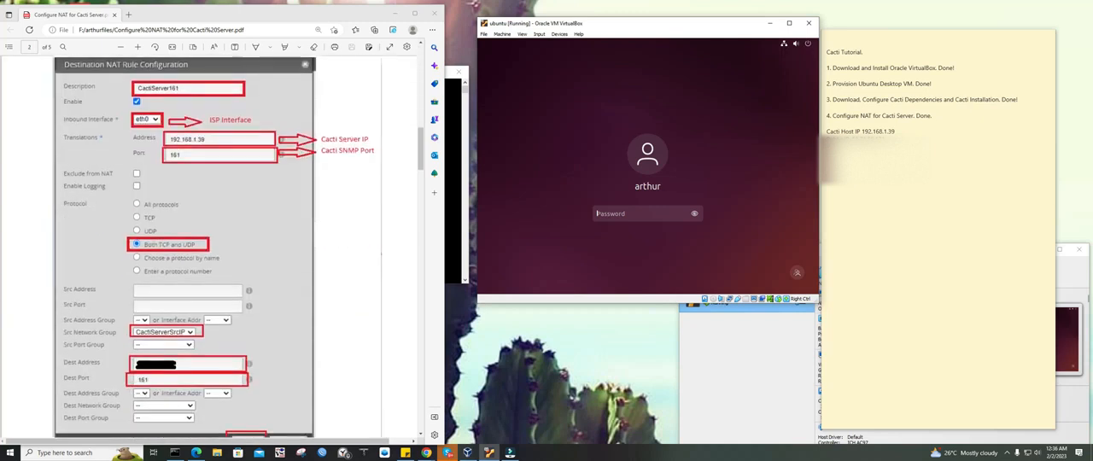
left_click(923, 138)
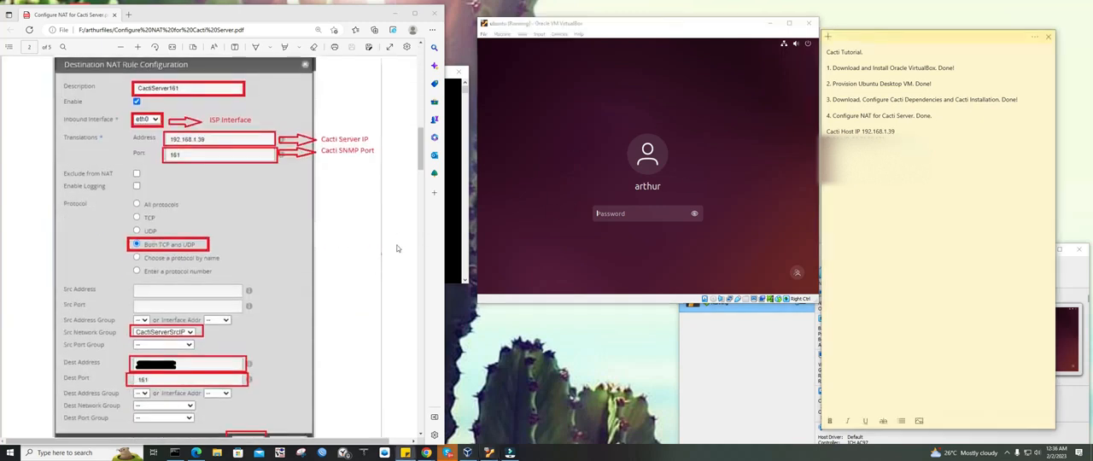